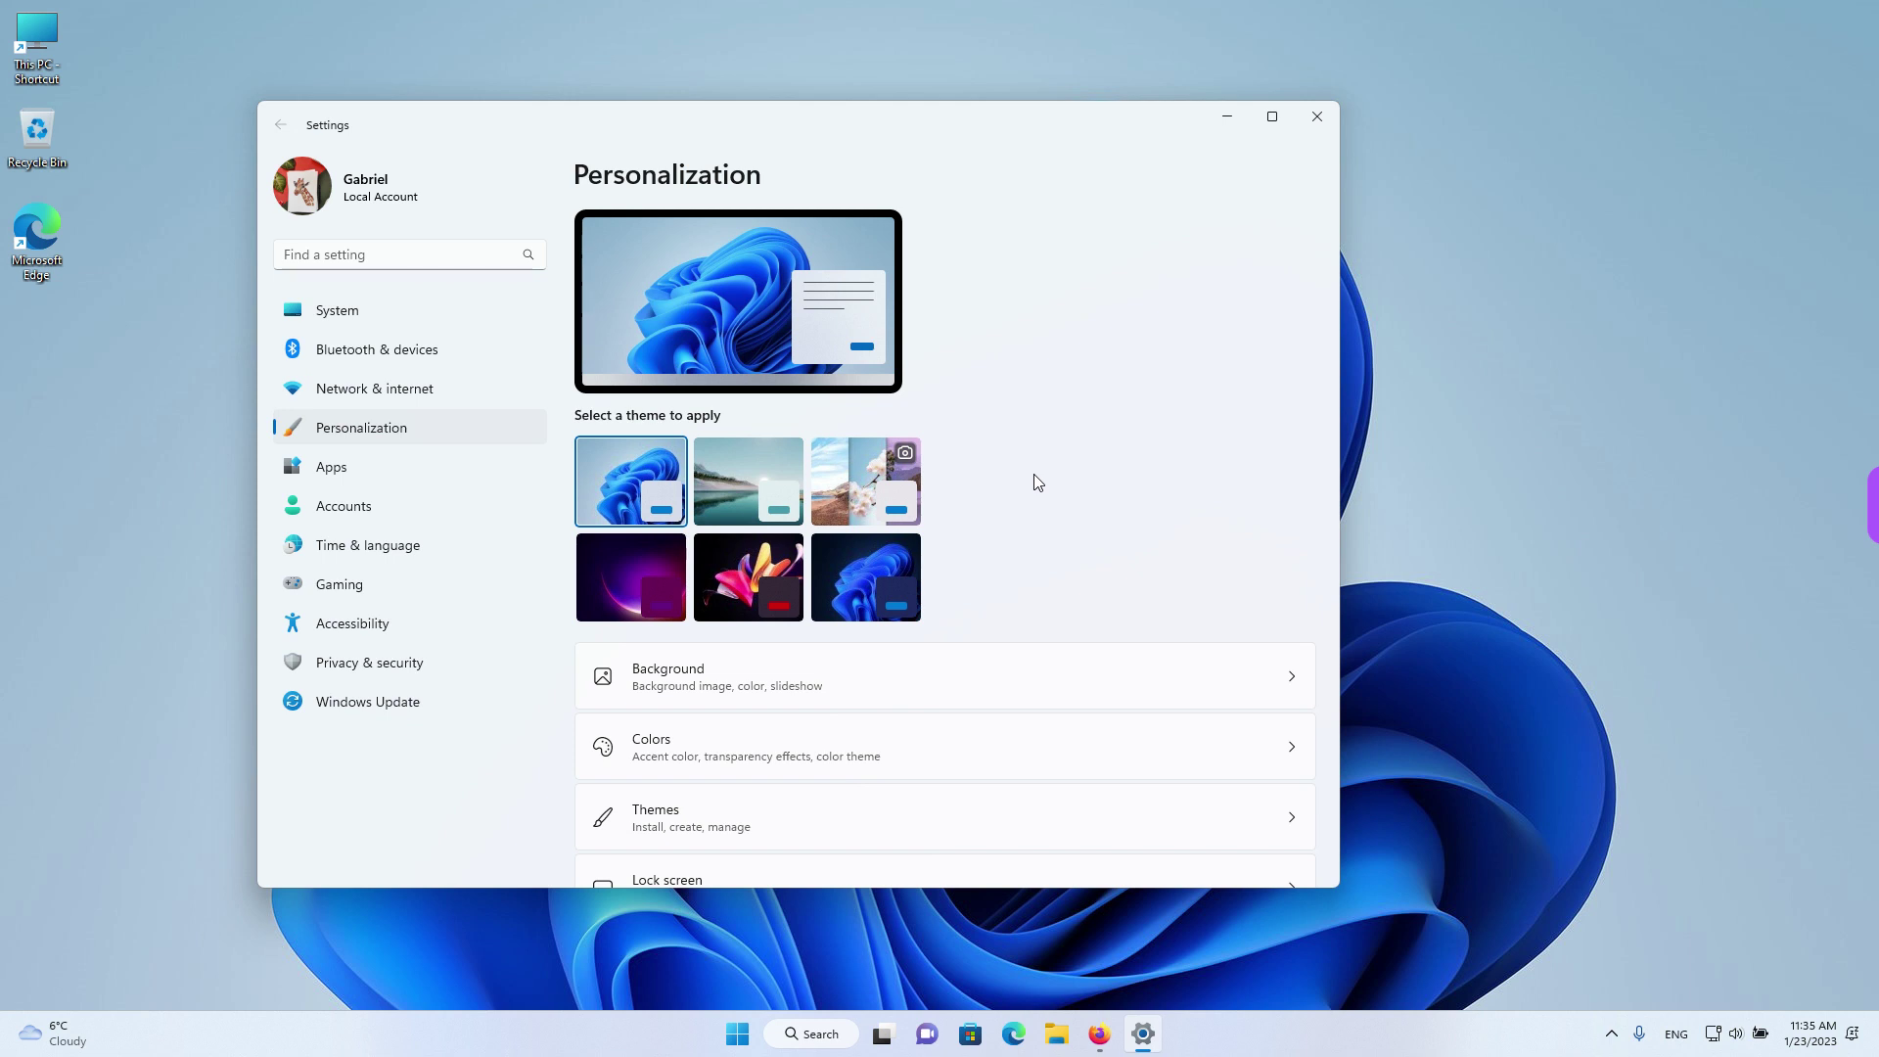
- Close the Settings window and reopen the Personalization settings from the desktop
{"action": "mouse_move", "coordinate": [1134, 137]}
{"action": "left_mouse_down"}
{"action": "mouse_move", "coordinate": [1088, 135]}
{"action": "mouse_move", "coordinate": [1120, 136]}
{"action": "left_mouse_up"}
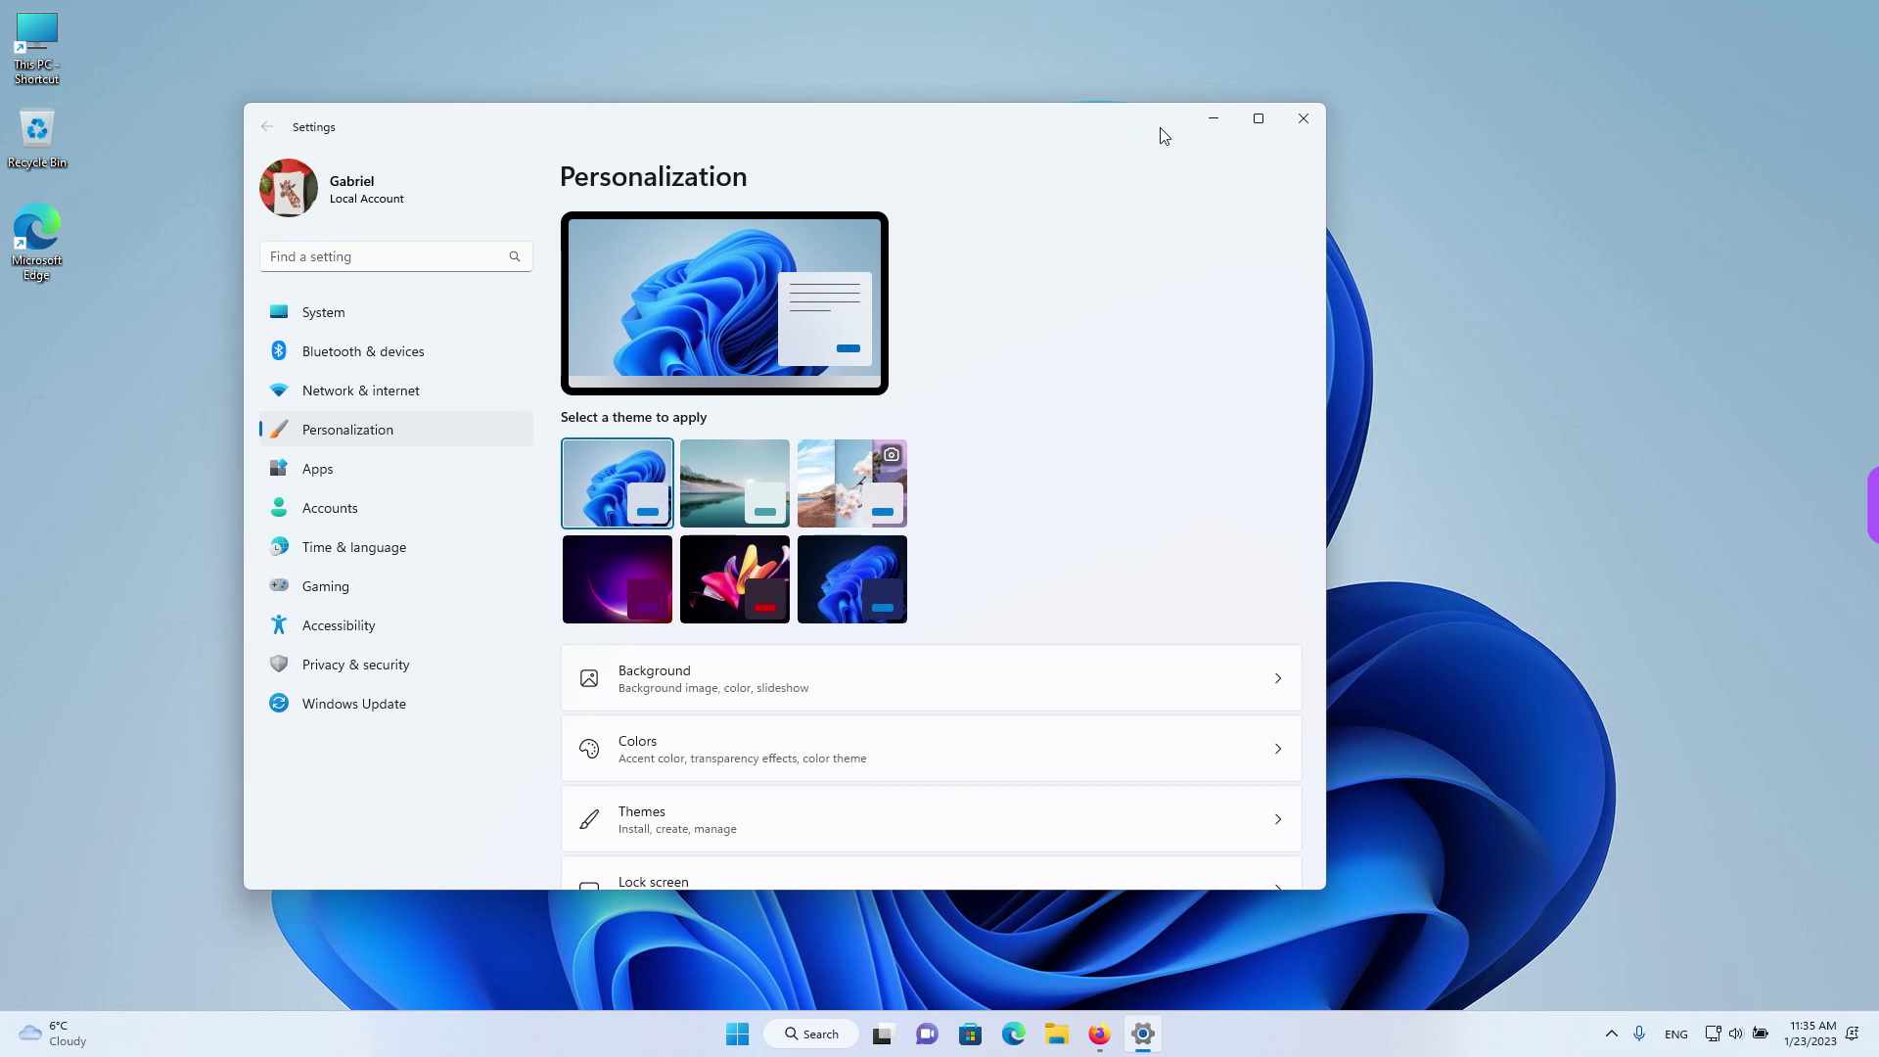
{"action": "left_click", "coordinate": [1305, 119]}
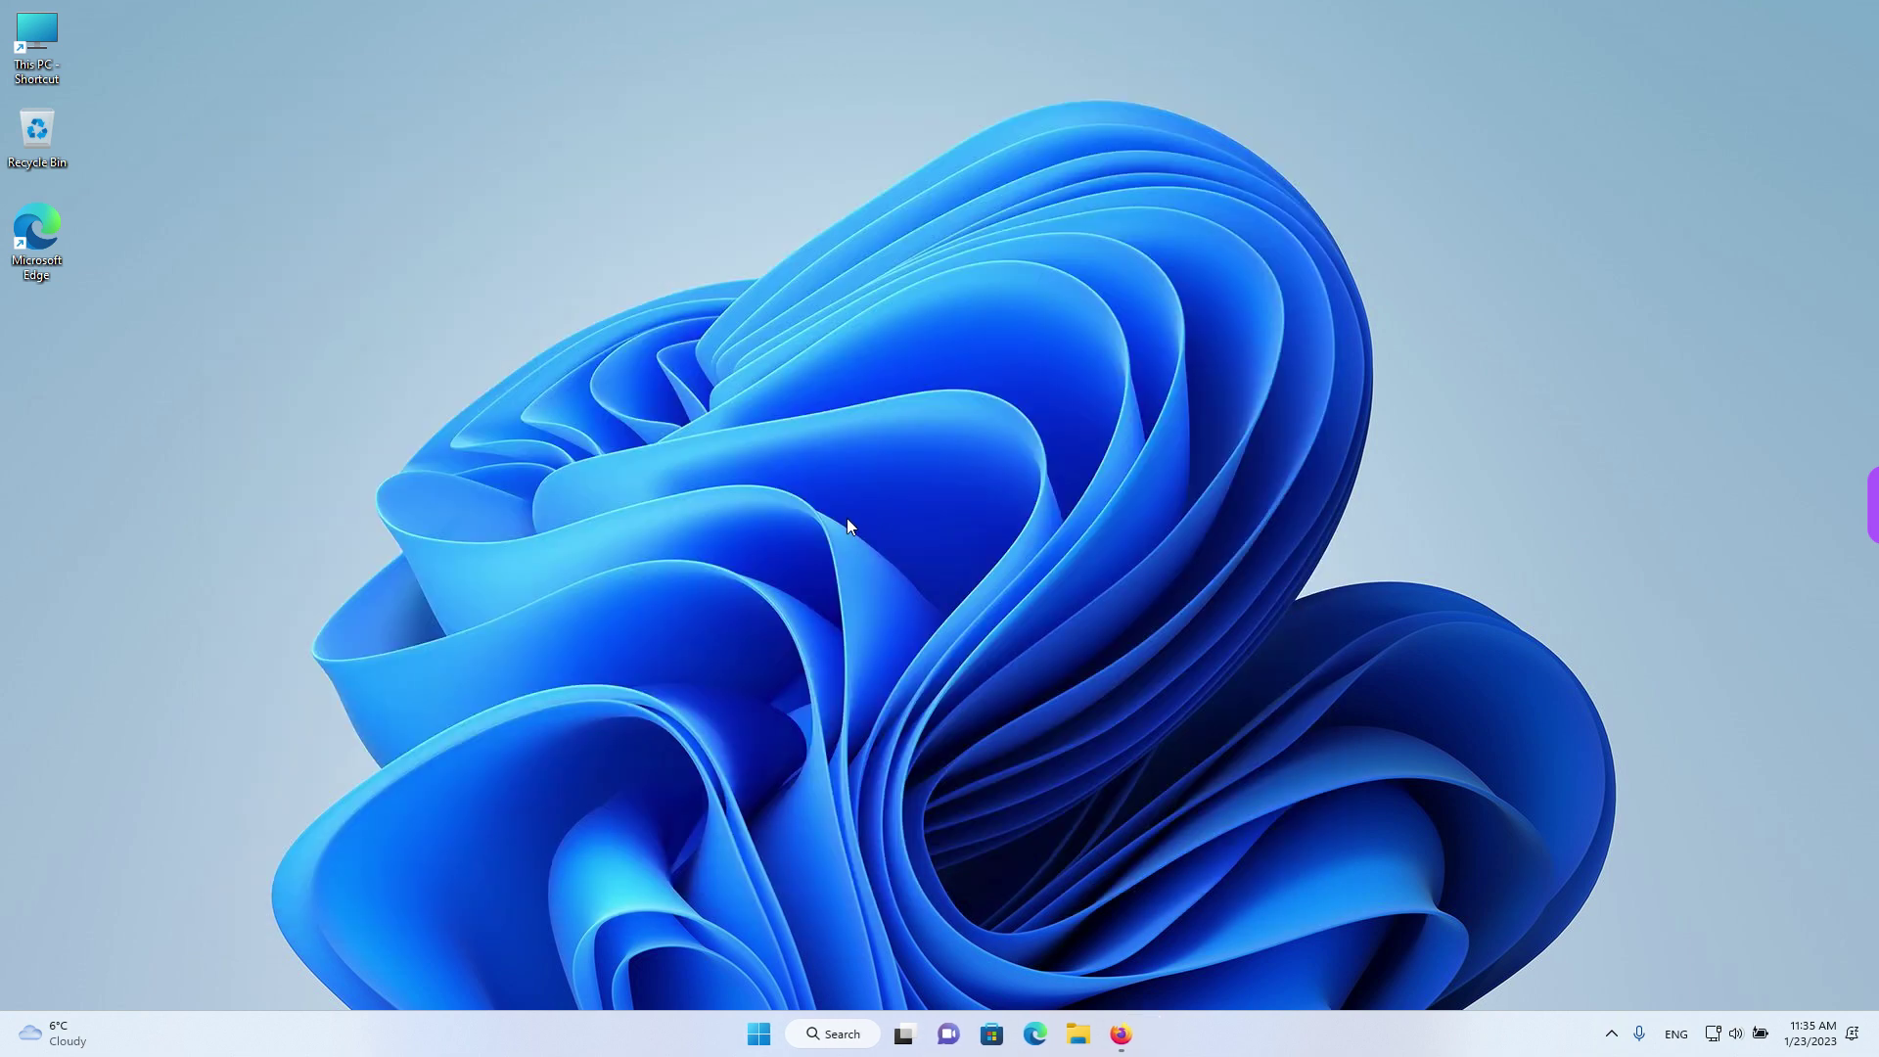
{"action": "right_click", "coordinate": [751, 533]}
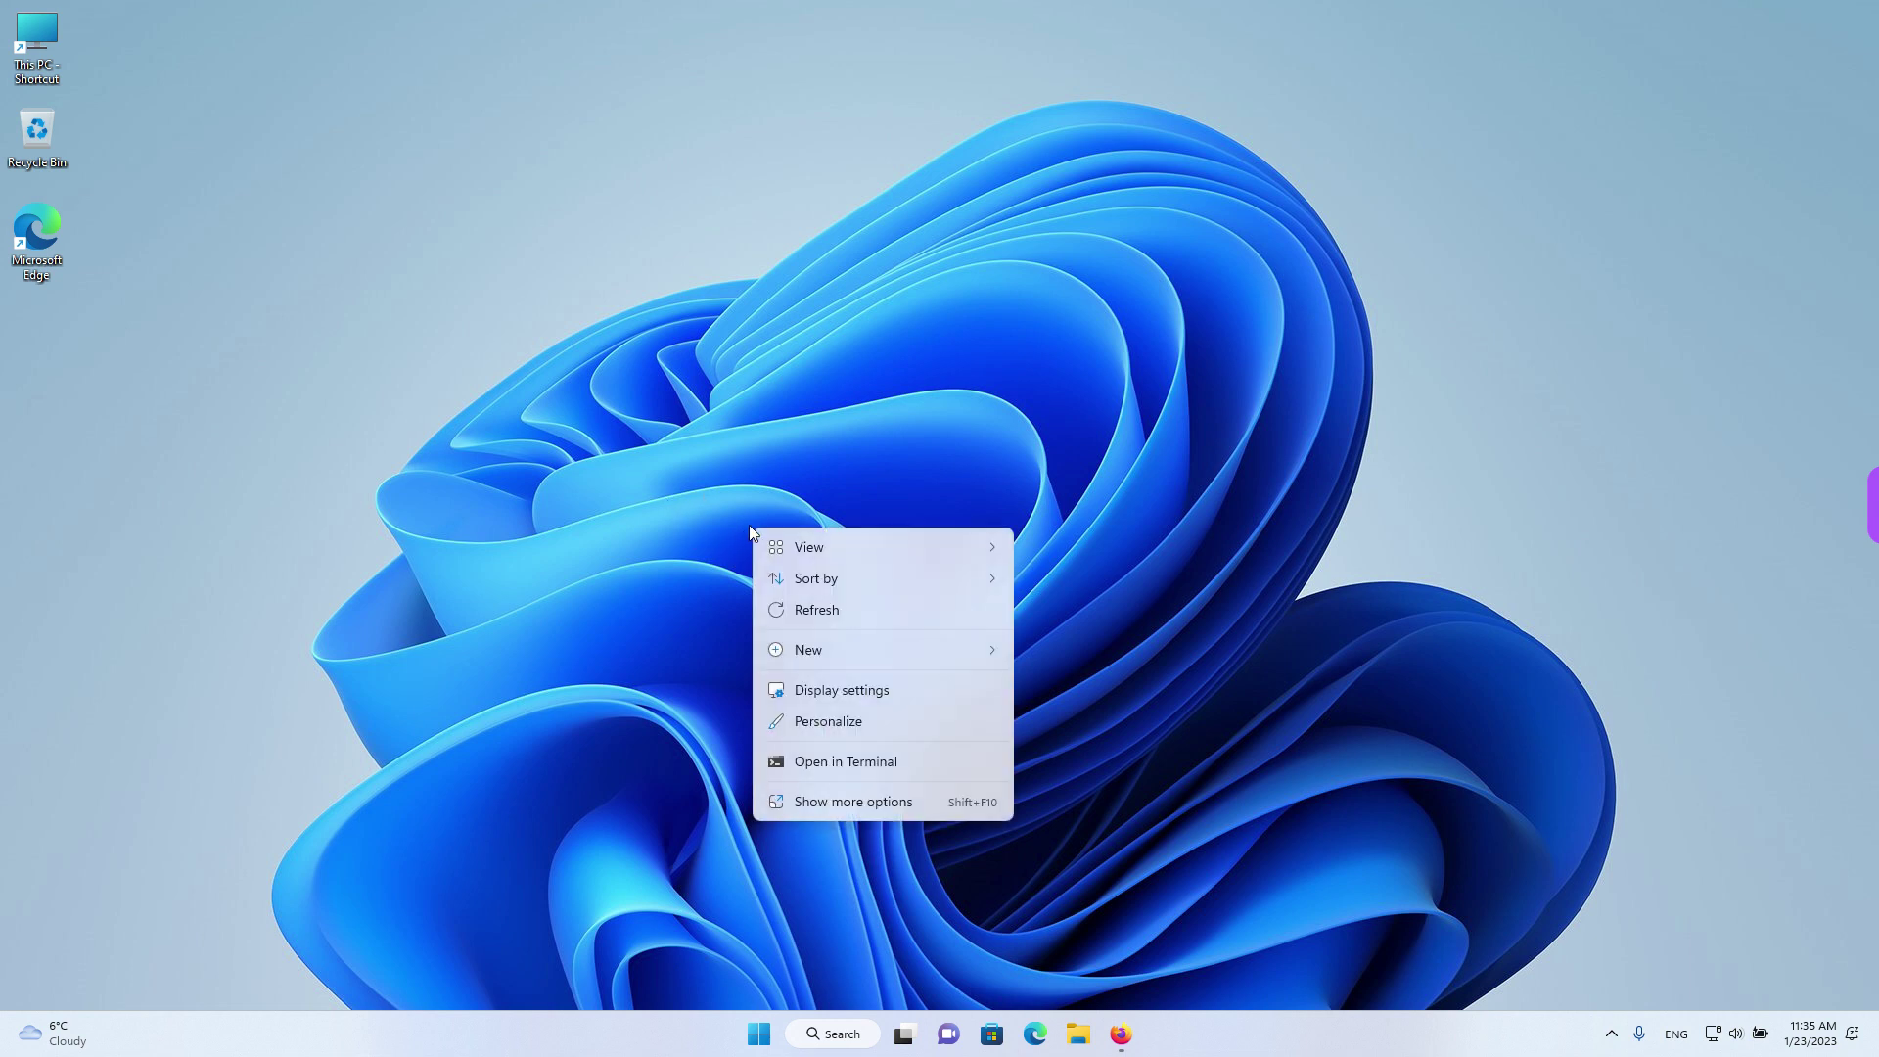
{"action": "left_click", "coordinate": [883, 720]}
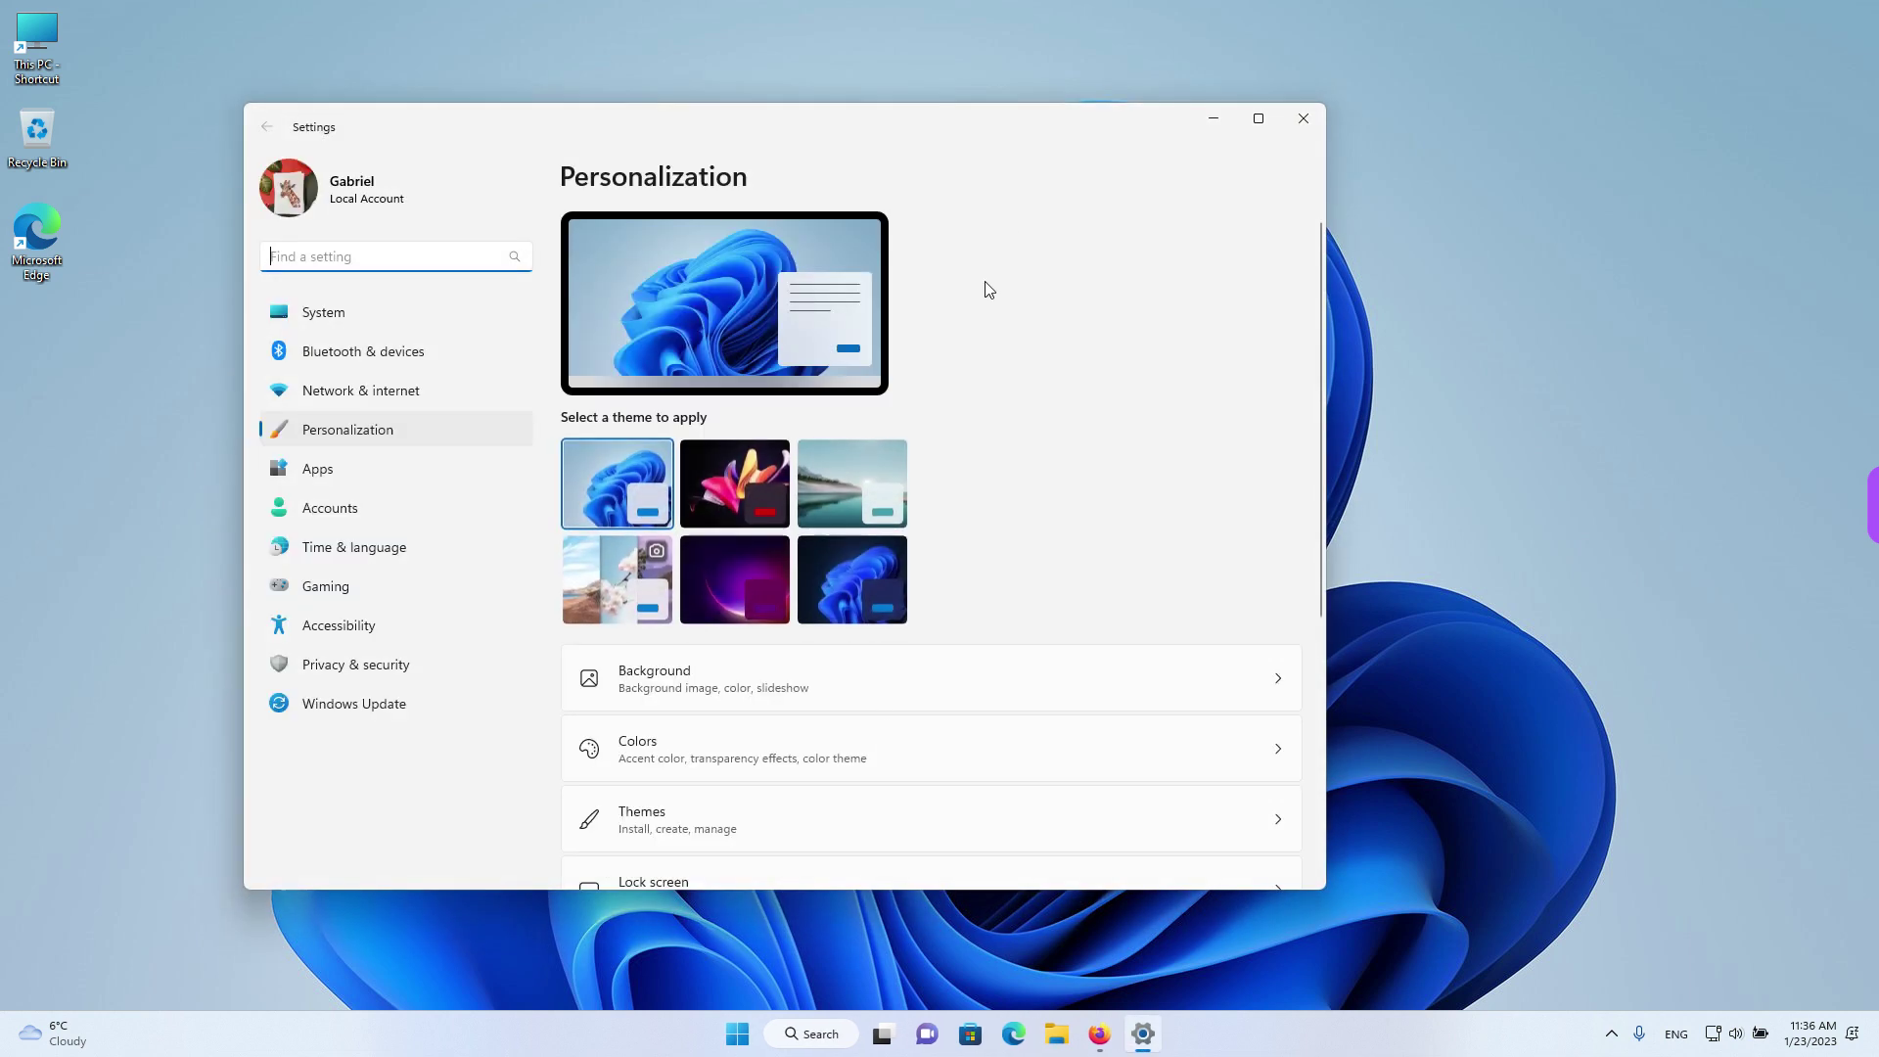
{"action": "mouse_move", "coordinate": [870, 122]}
{"action": "left_mouse_down"}
{"action": "mouse_move", "coordinate": [923, 117]}
{"action": "mouse_move", "coordinate": [885, 125]}
{"action": "left_mouse_up"}
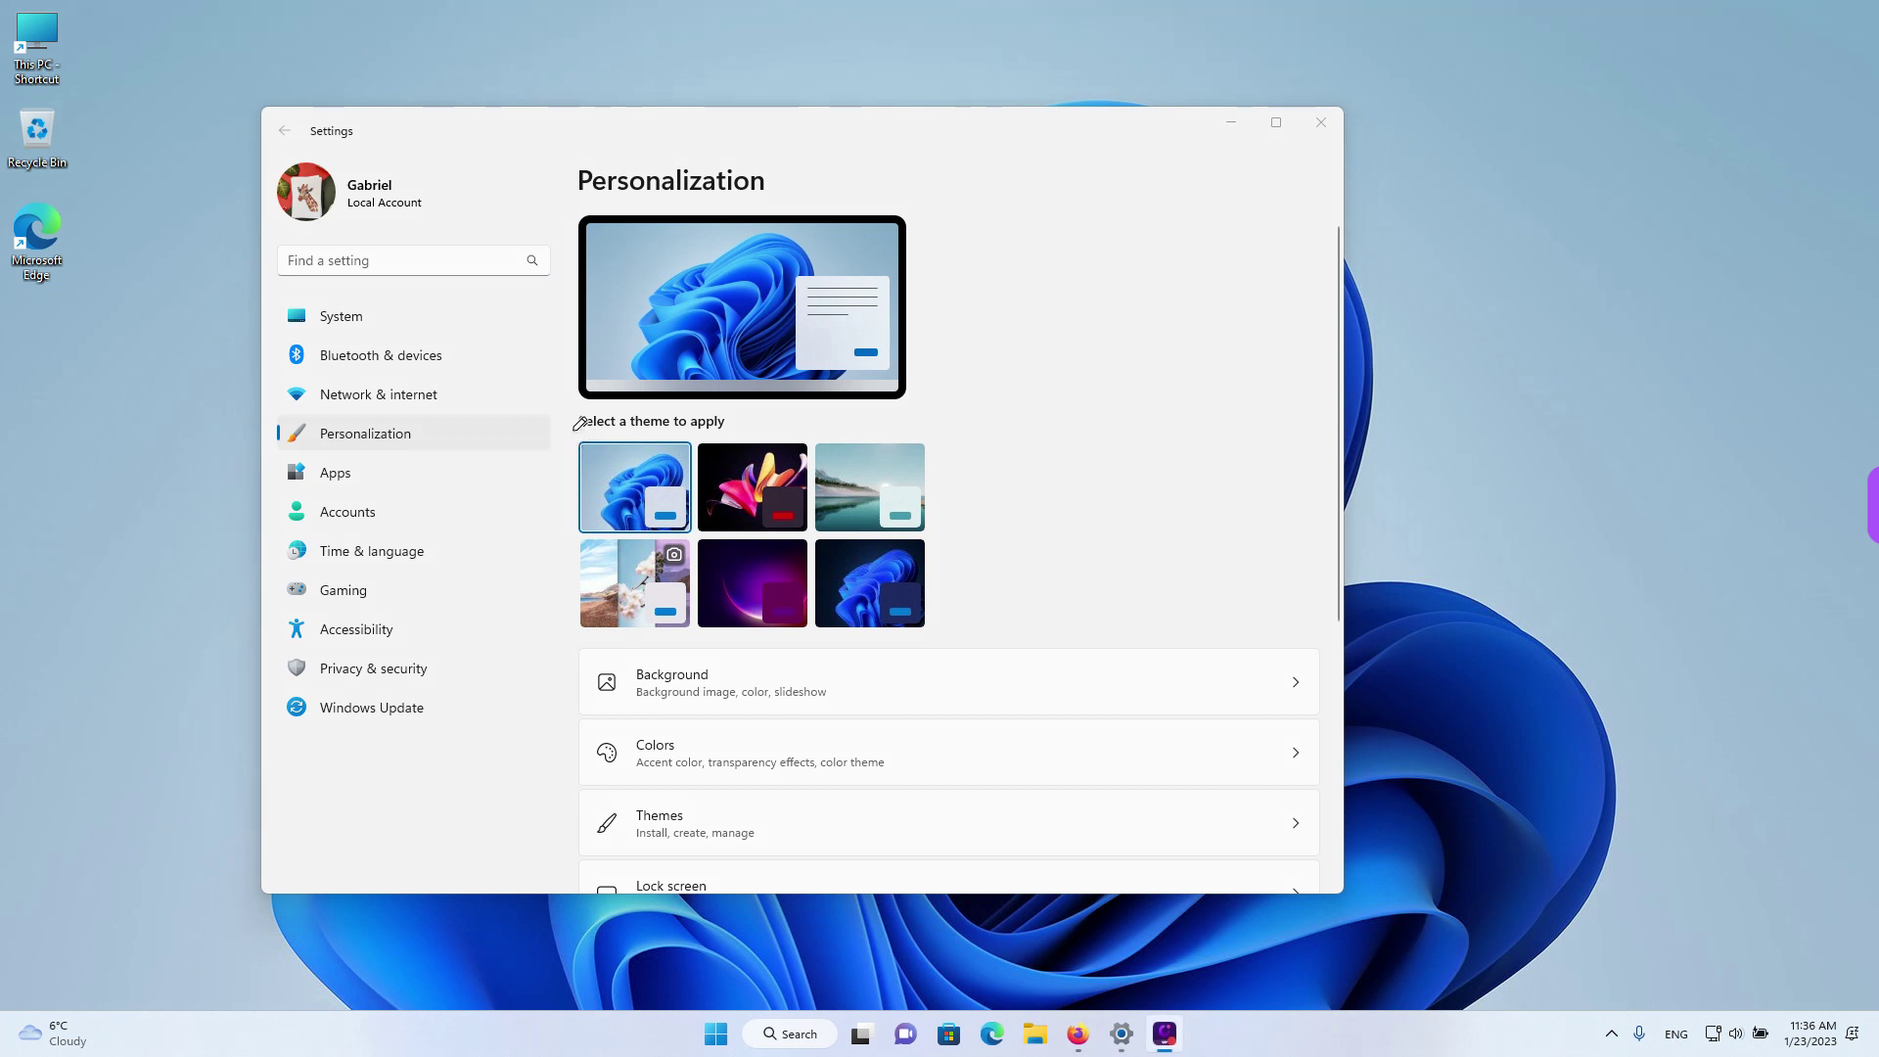
- Apply the Sunrise theme, check it on the bare desktop, and bring the Settings window back
{"action": "mouse_move", "coordinate": [571, 426]}
{"action": "left_mouse_down"}
{"action": "mouse_move", "coordinate": [925, 427]}
{"action": "mouse_move", "coordinate": [980, 544]}
{"action": "mouse_move", "coordinate": [971, 651]}
{"action": "mouse_move", "coordinate": [629, 656]}
{"action": "mouse_move", "coordinate": [546, 622]}
{"action": "mouse_move", "coordinate": [578, 427]}
{"action": "left_mouse_up"}
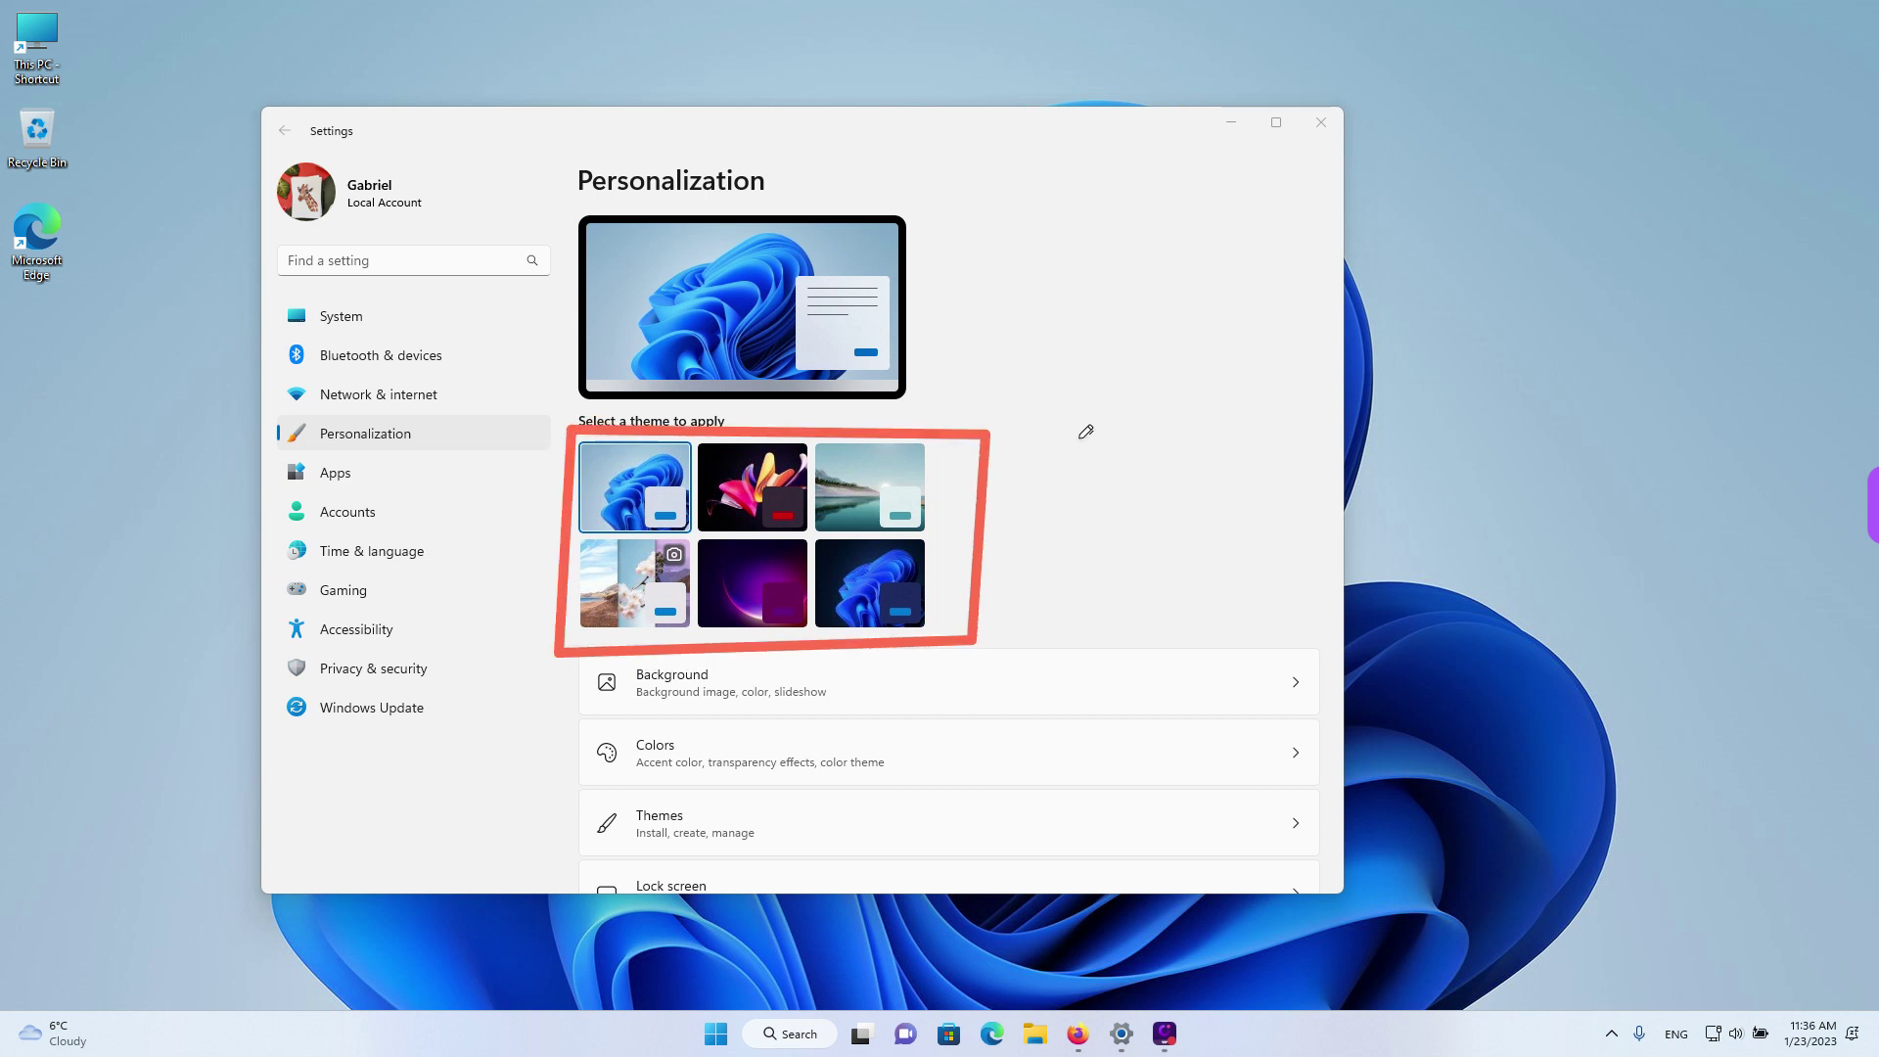
{"action": "key", "text": "Escape"}
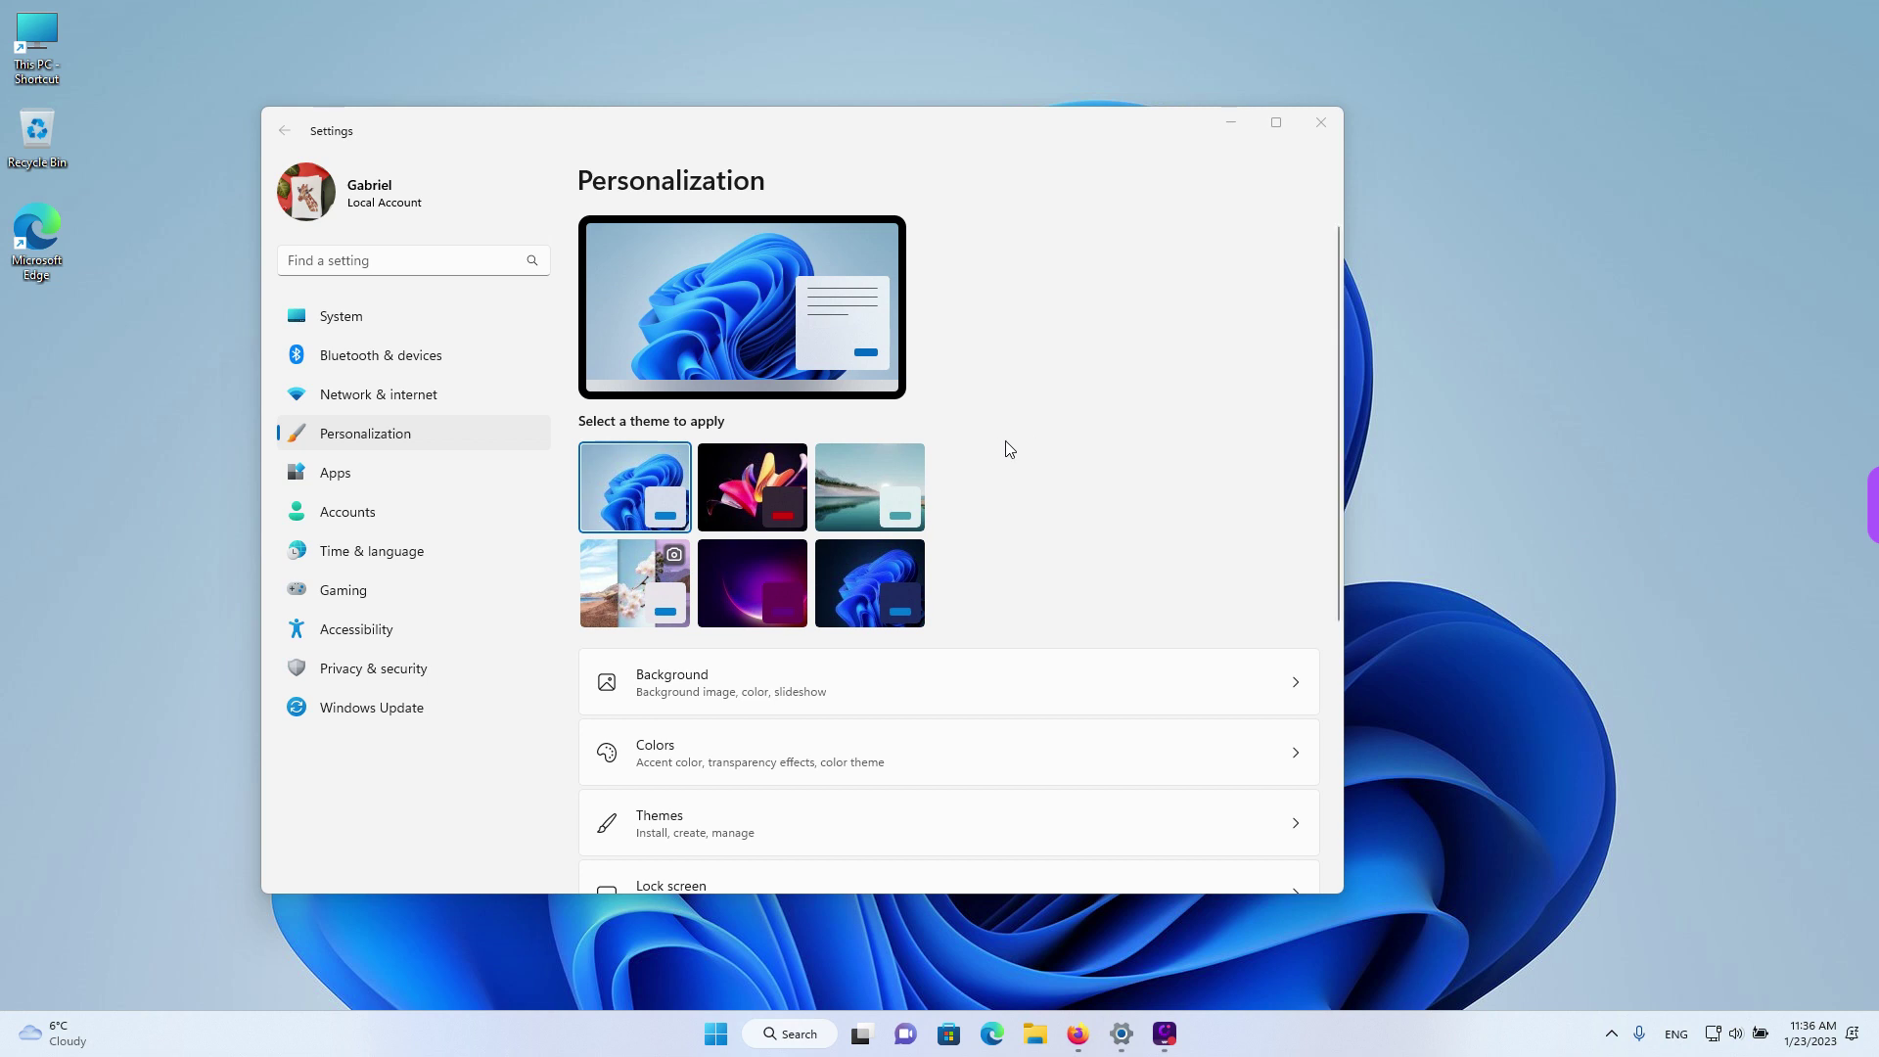
{"action": "left_click", "coordinate": [832, 495]}
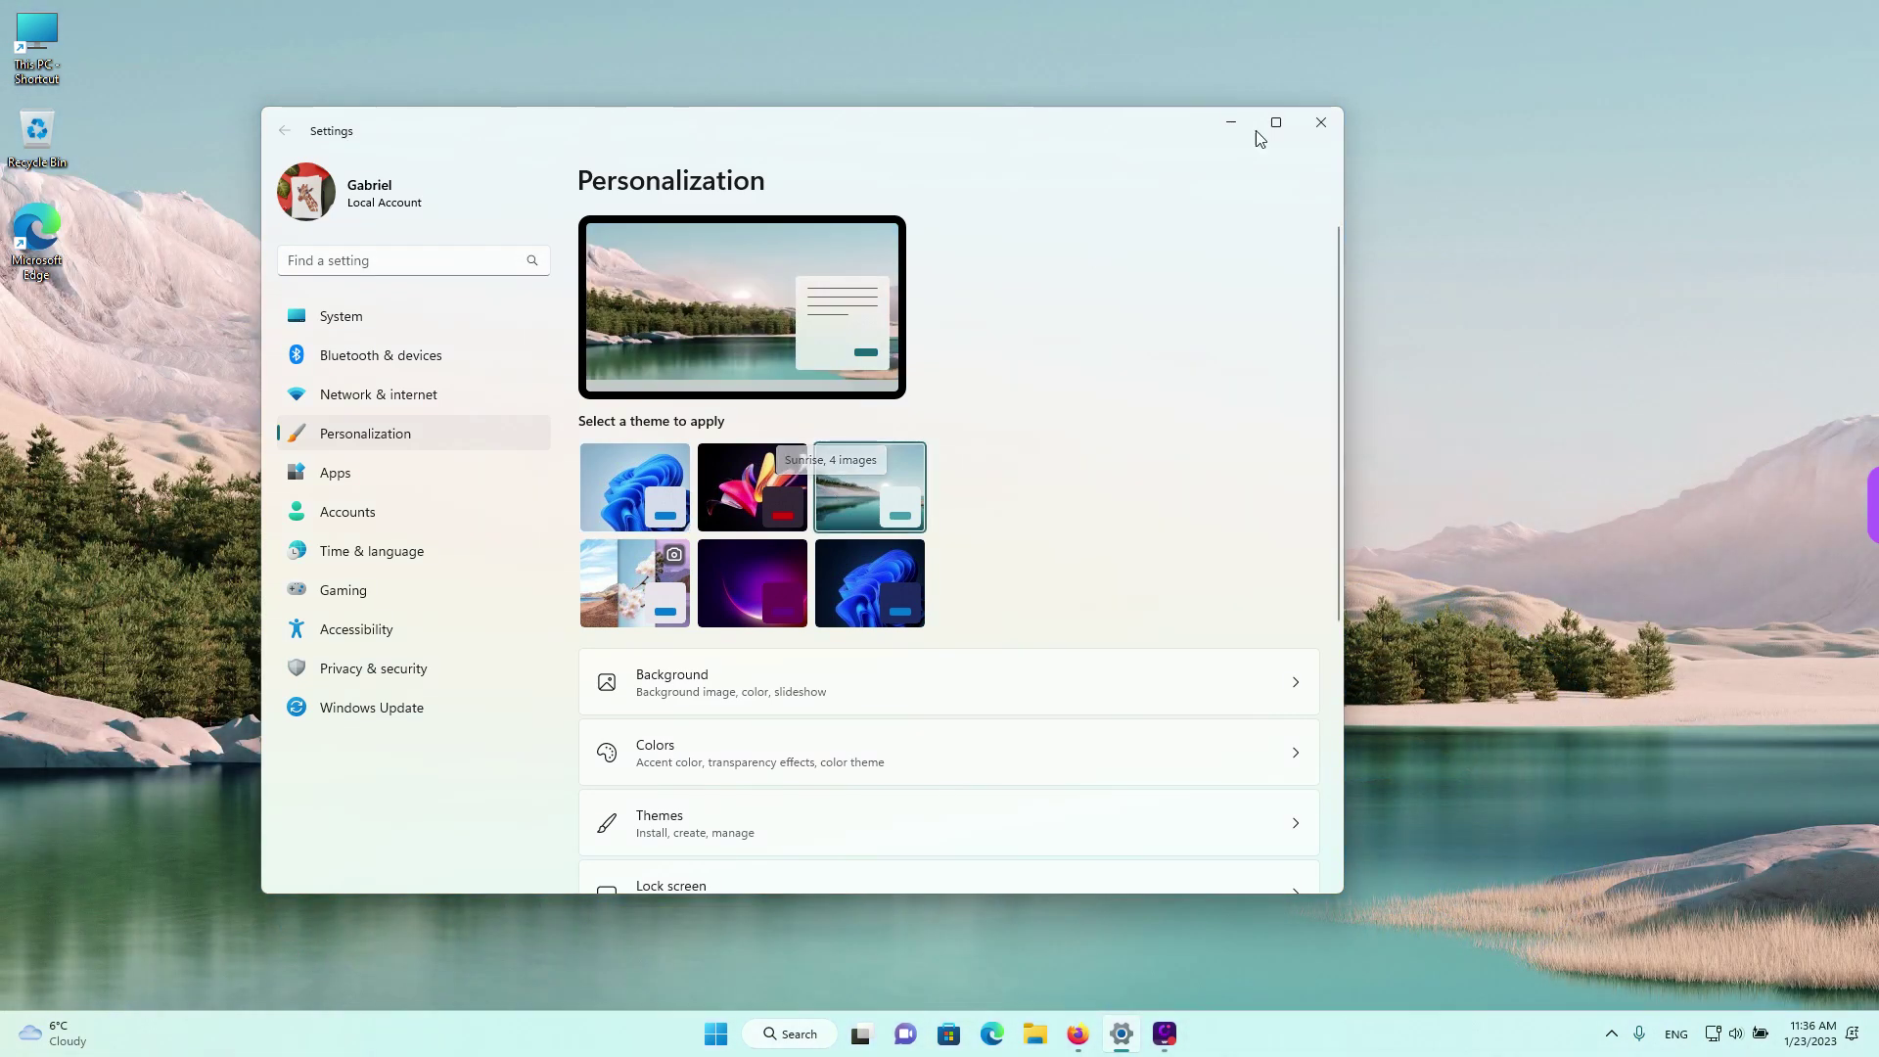
{"action": "left_click", "coordinate": [1233, 122]}
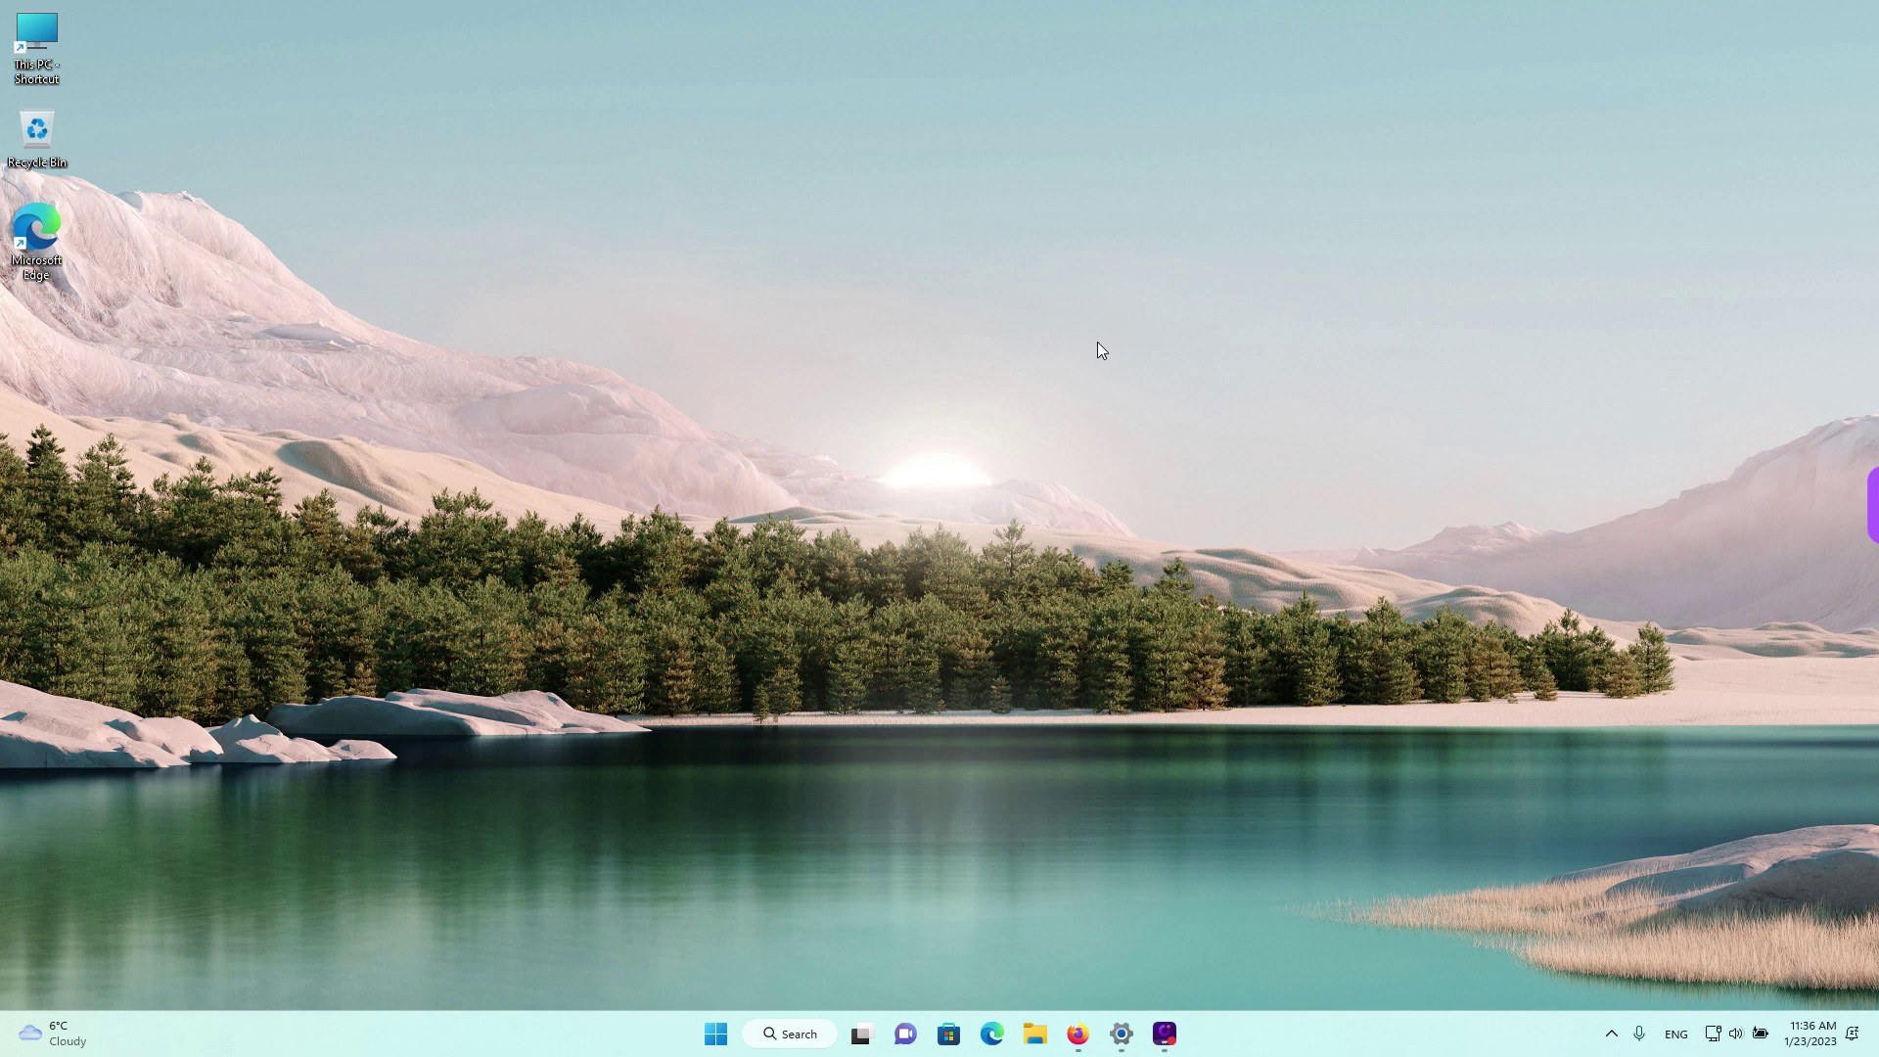
{"action": "left_click", "coordinate": [1122, 1035]}
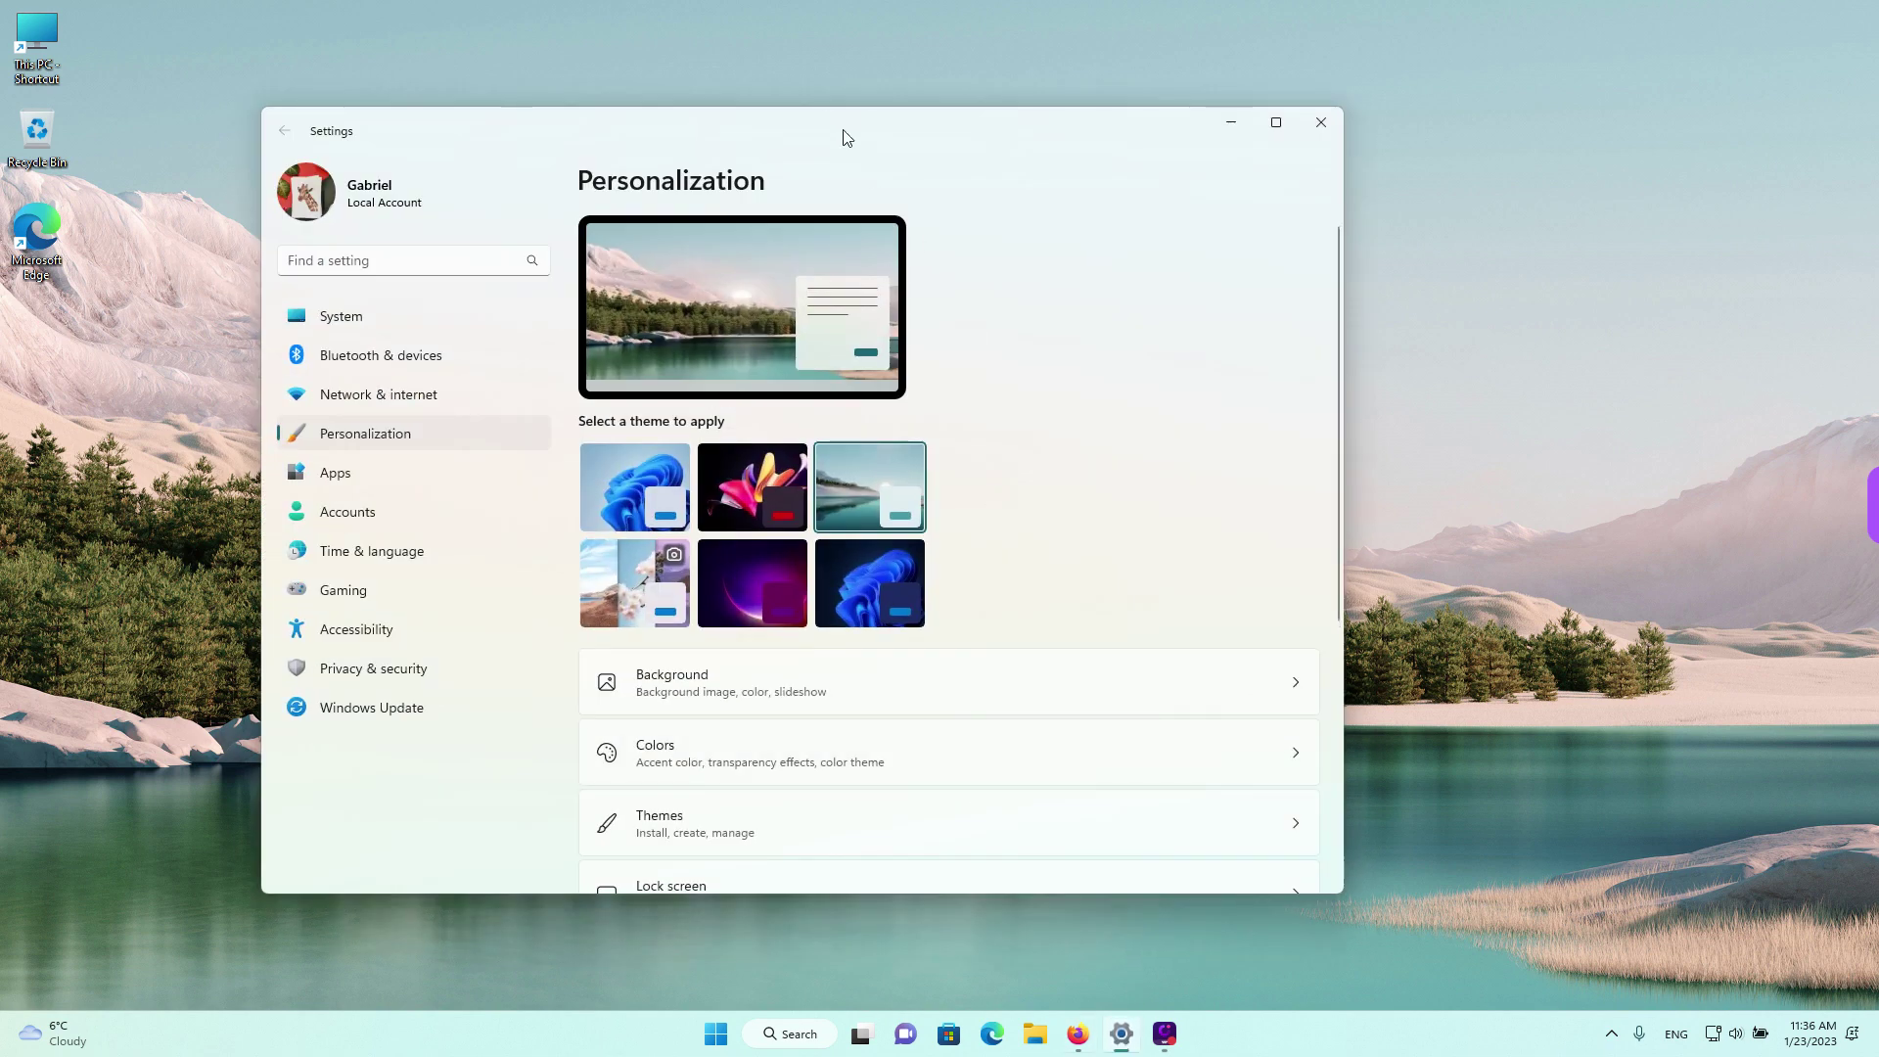
{"action": "left_click_drag", "start_coordinate": [842, 134], "coordinate": [894, 137]}
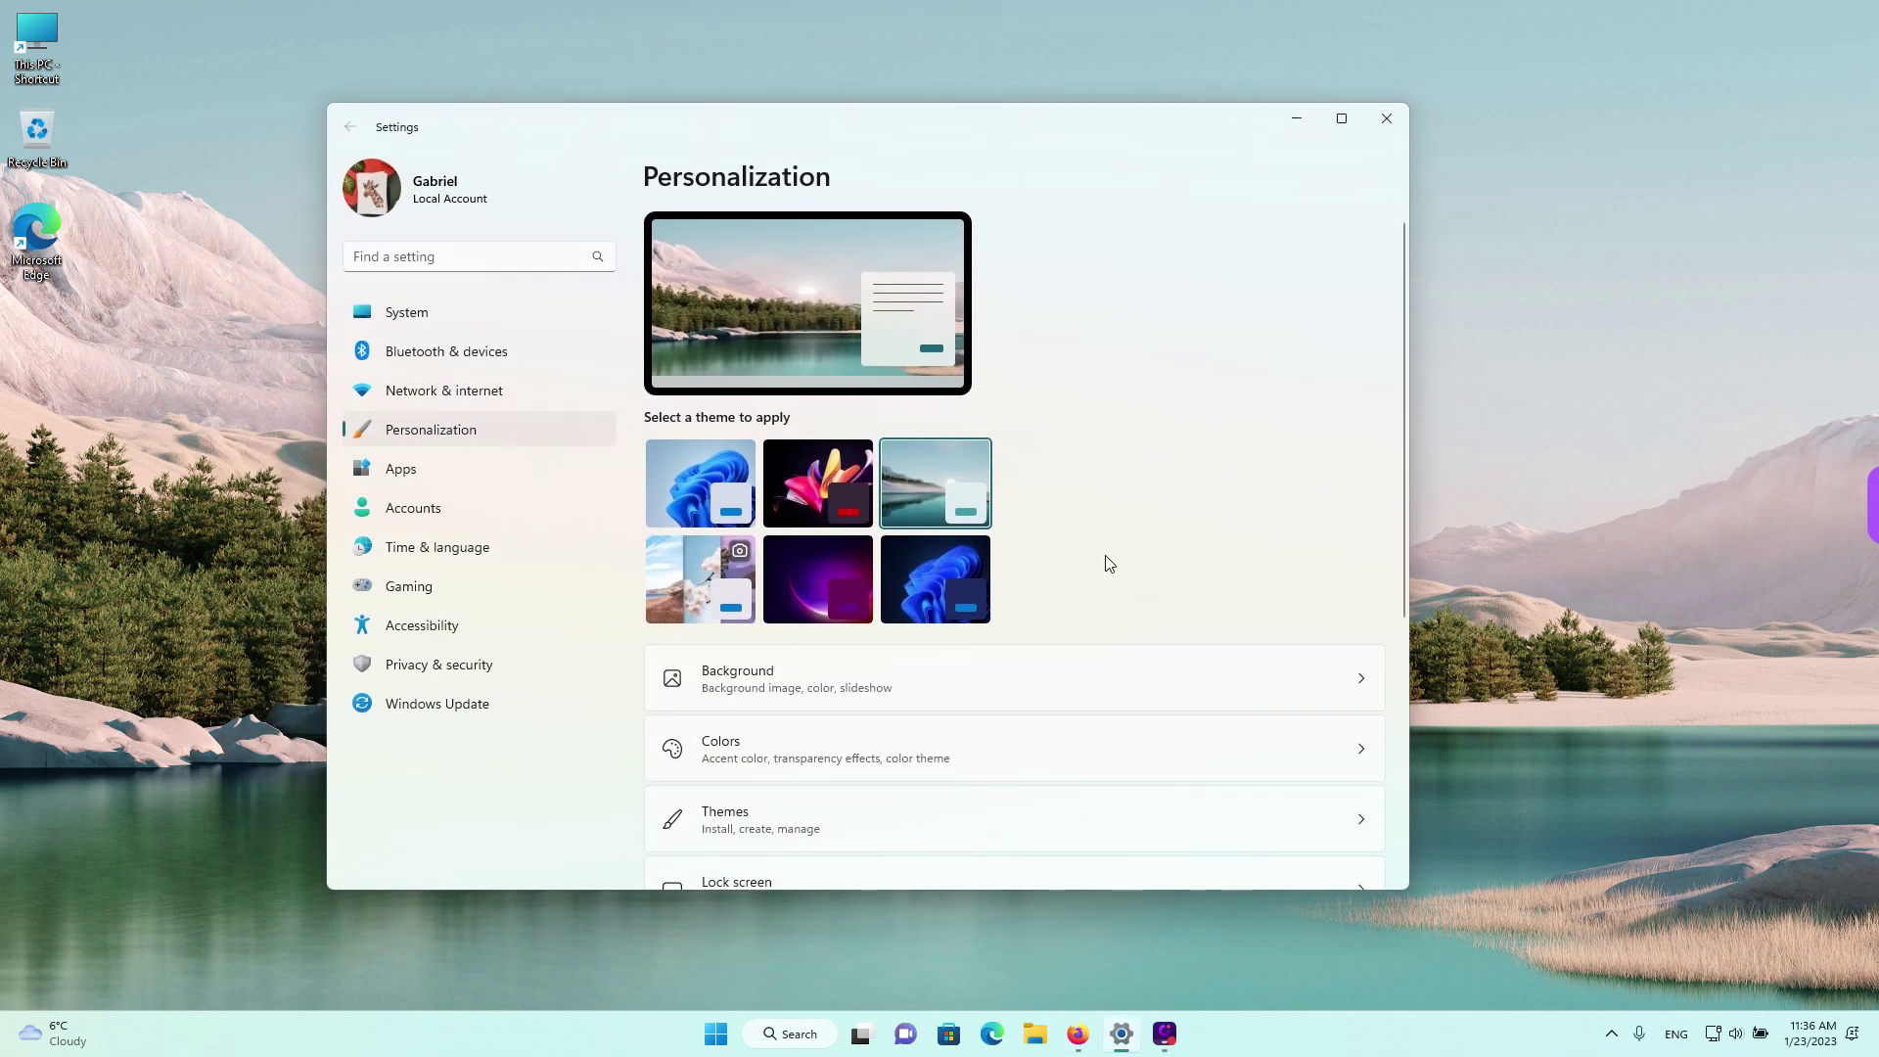
- Open the Themes settings and show the full set of available themes under Current theme
{"action": "scroll", "coordinate": [1116, 558], "scroll_direction": "down", "scroll_amount": 2}
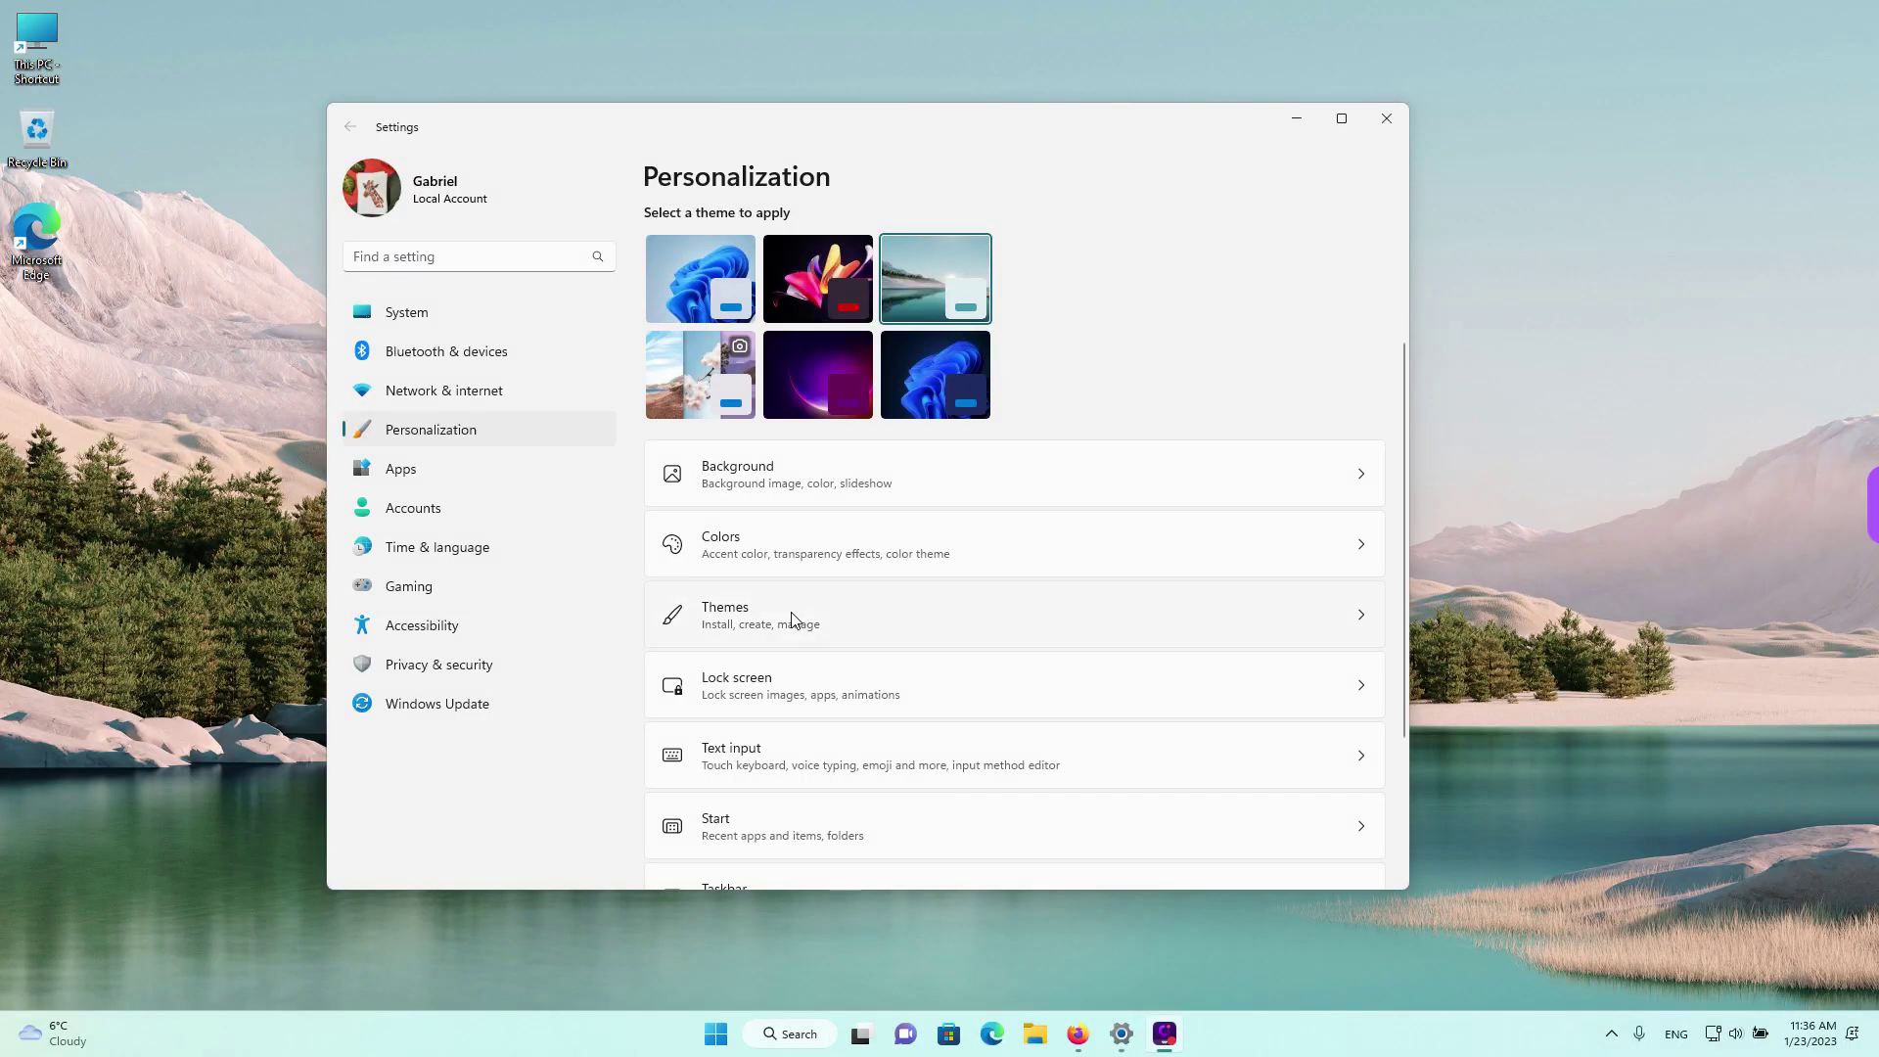
{"action": "left_click", "coordinate": [795, 617]}
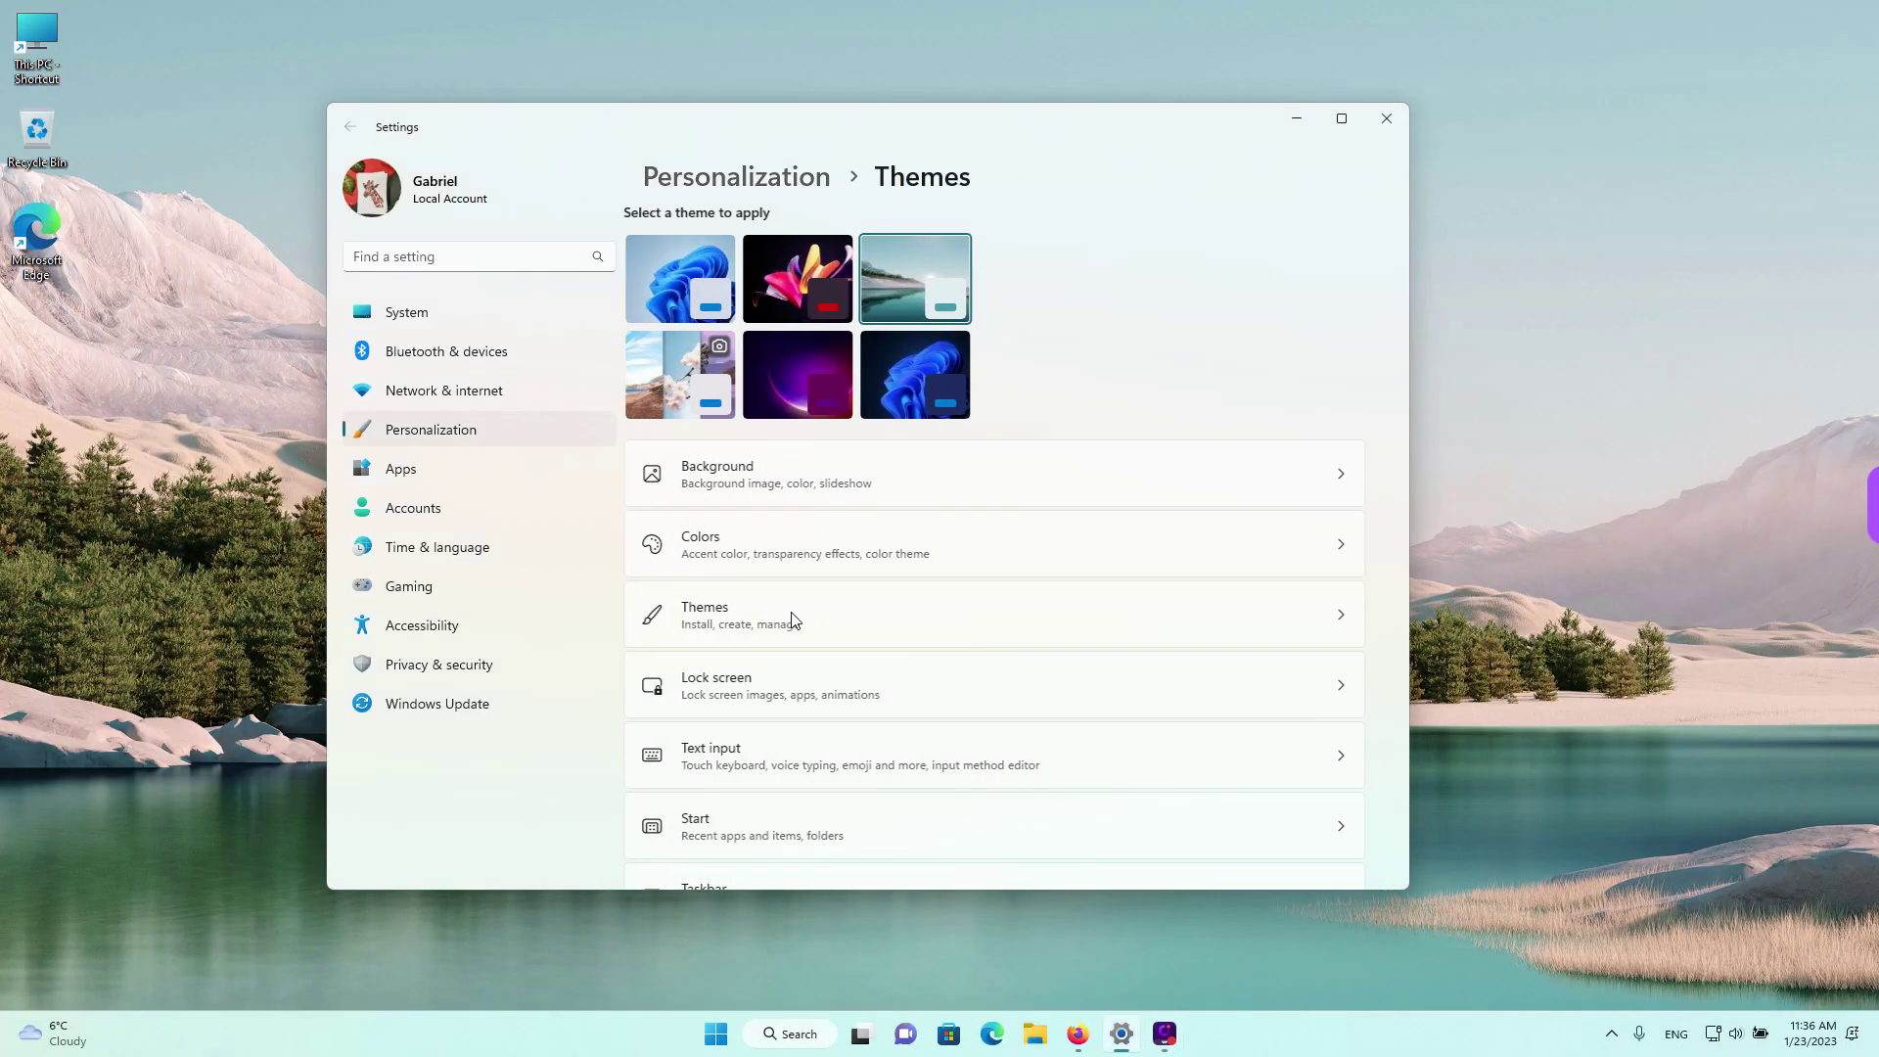
{"action": "scroll", "coordinate": [916, 641], "scroll_direction": "down", "scroll_amount": 3}
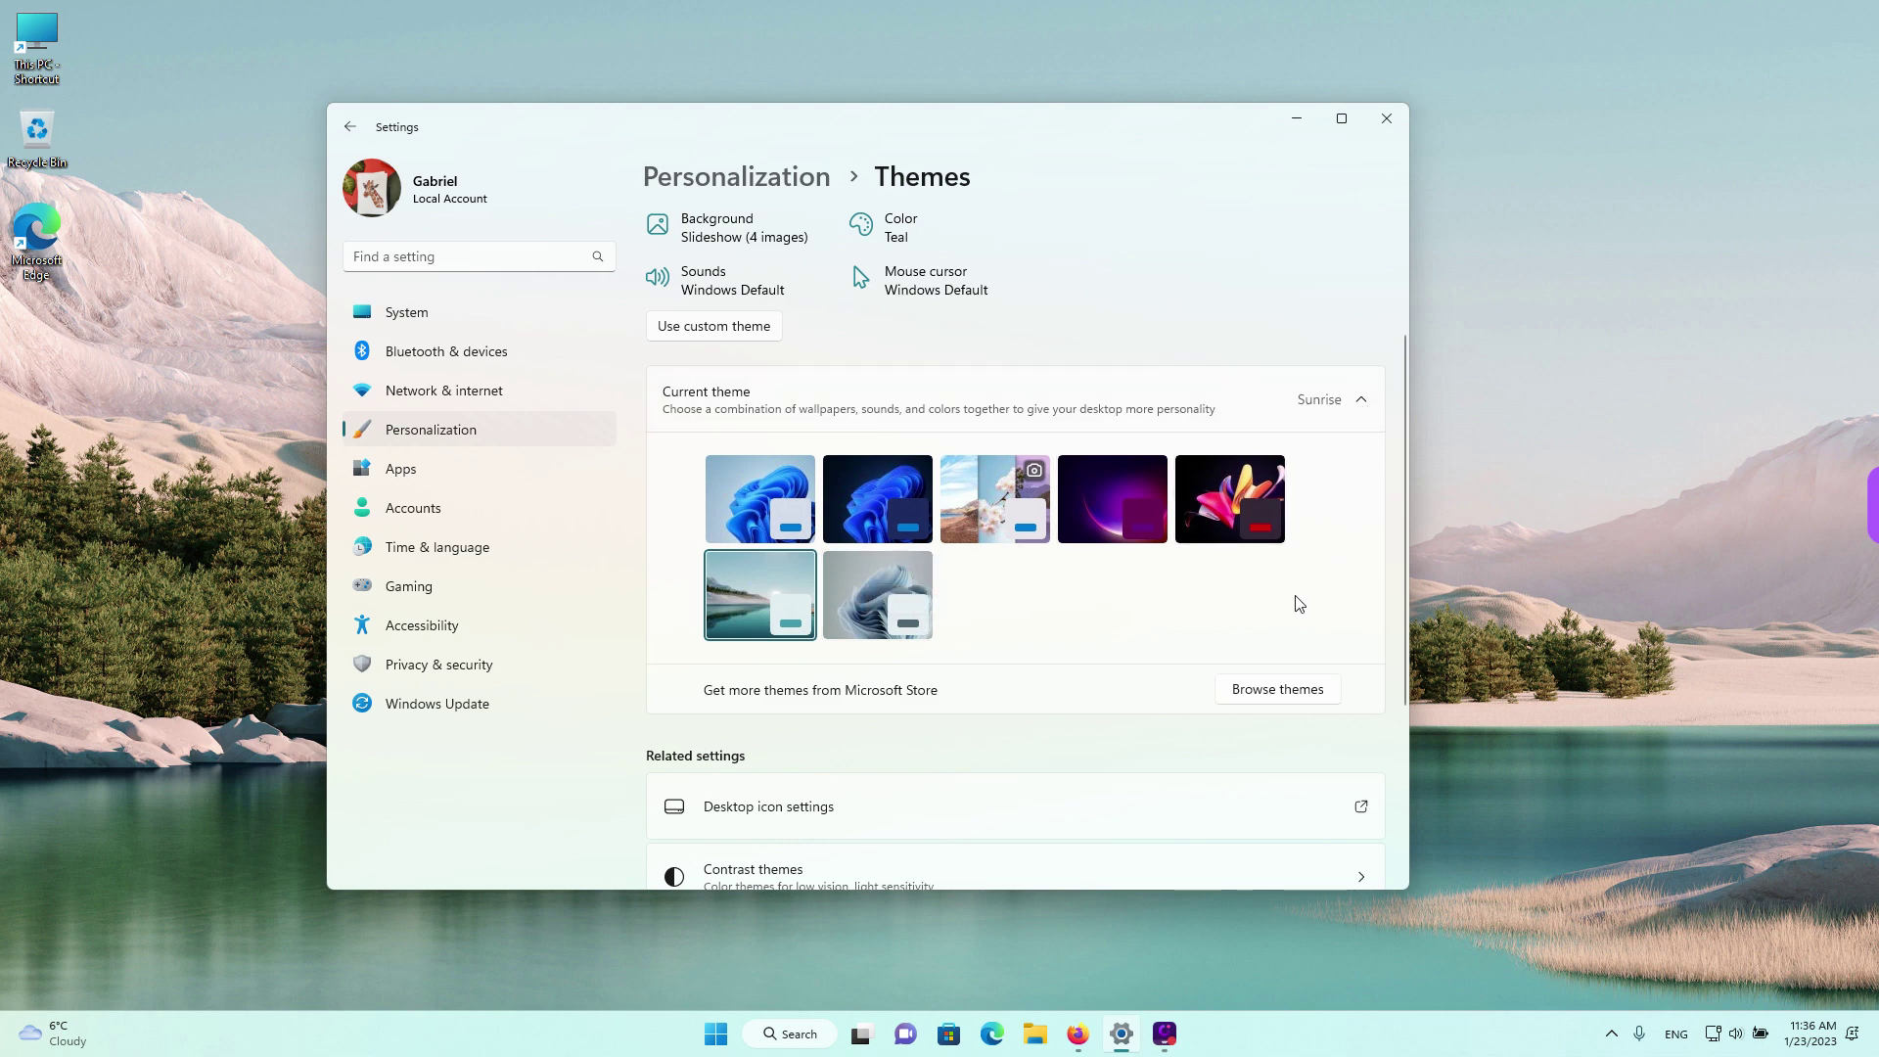
{"action": "key", "text": "ctrl+shift+d"}
{"action": "left_click_drag", "start_coordinate": [697, 715], "coordinate": [944, 719]}
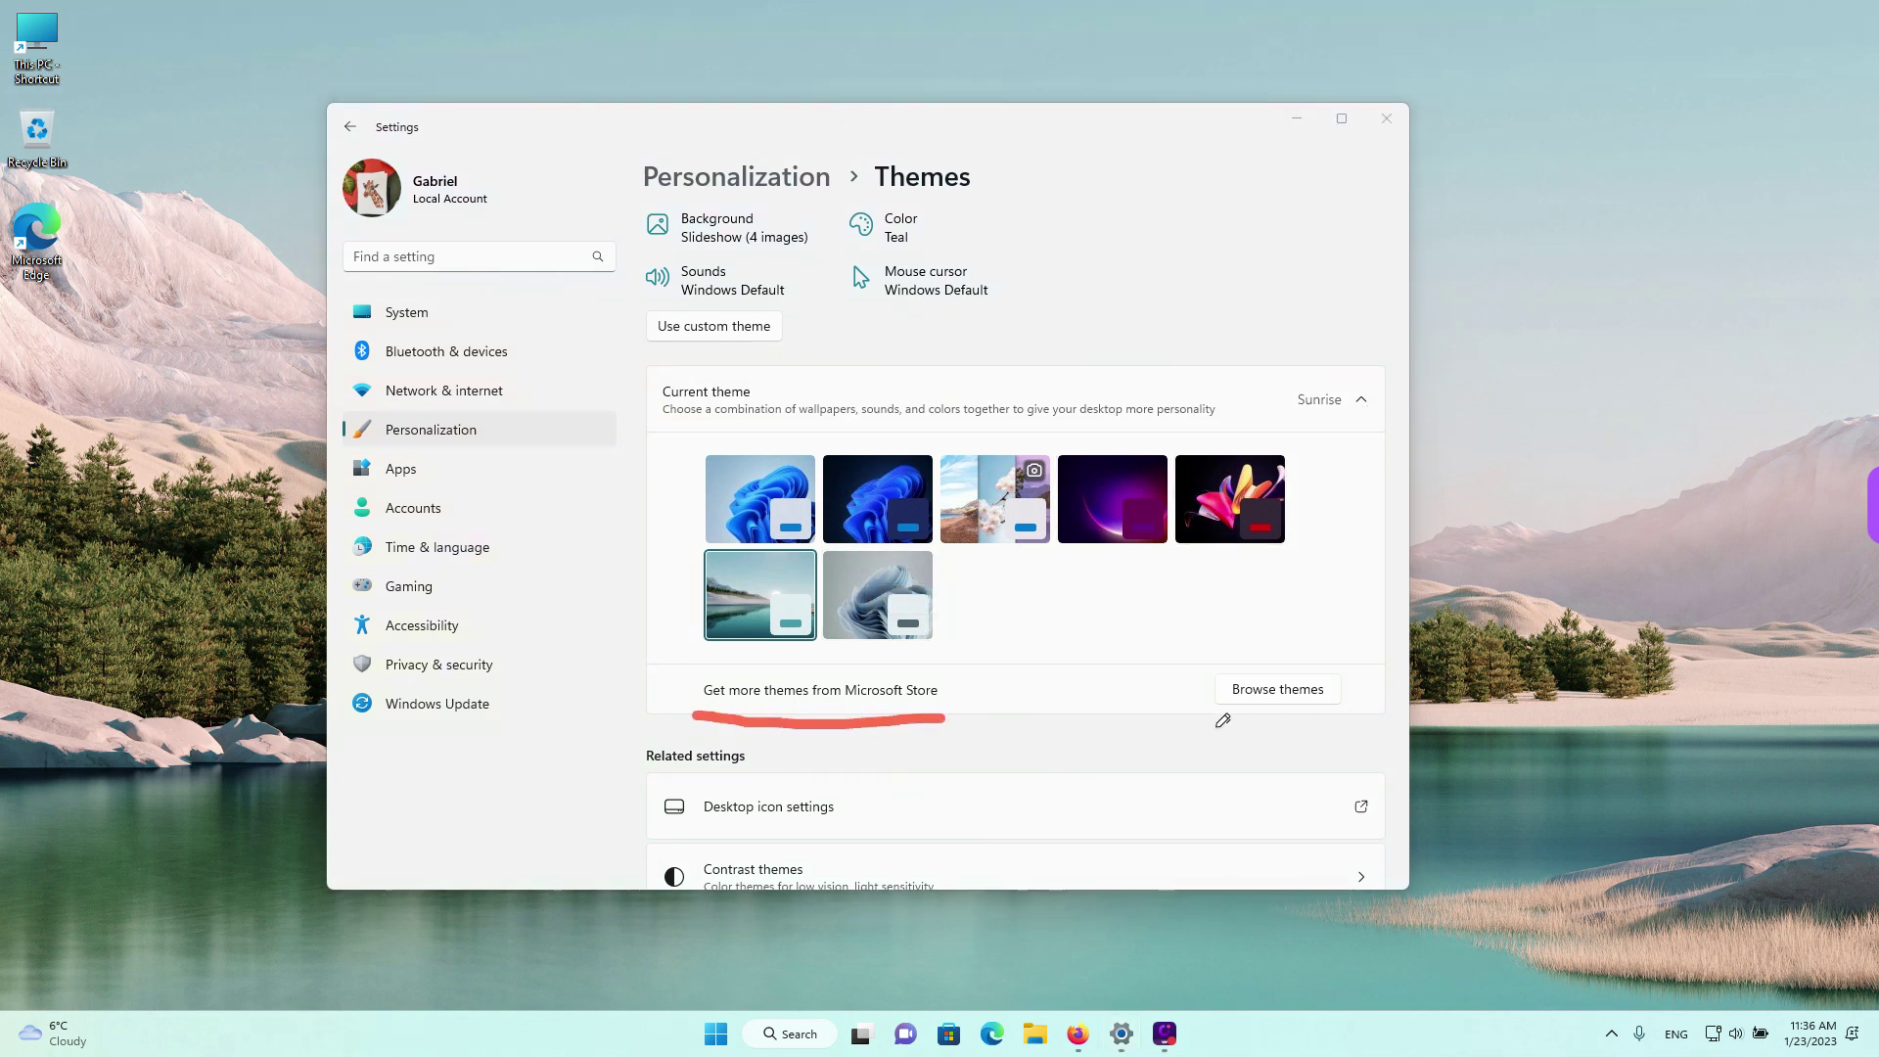
{"action": "left_click_drag", "start_coordinate": [1214, 725], "coordinate": [1336, 721]}
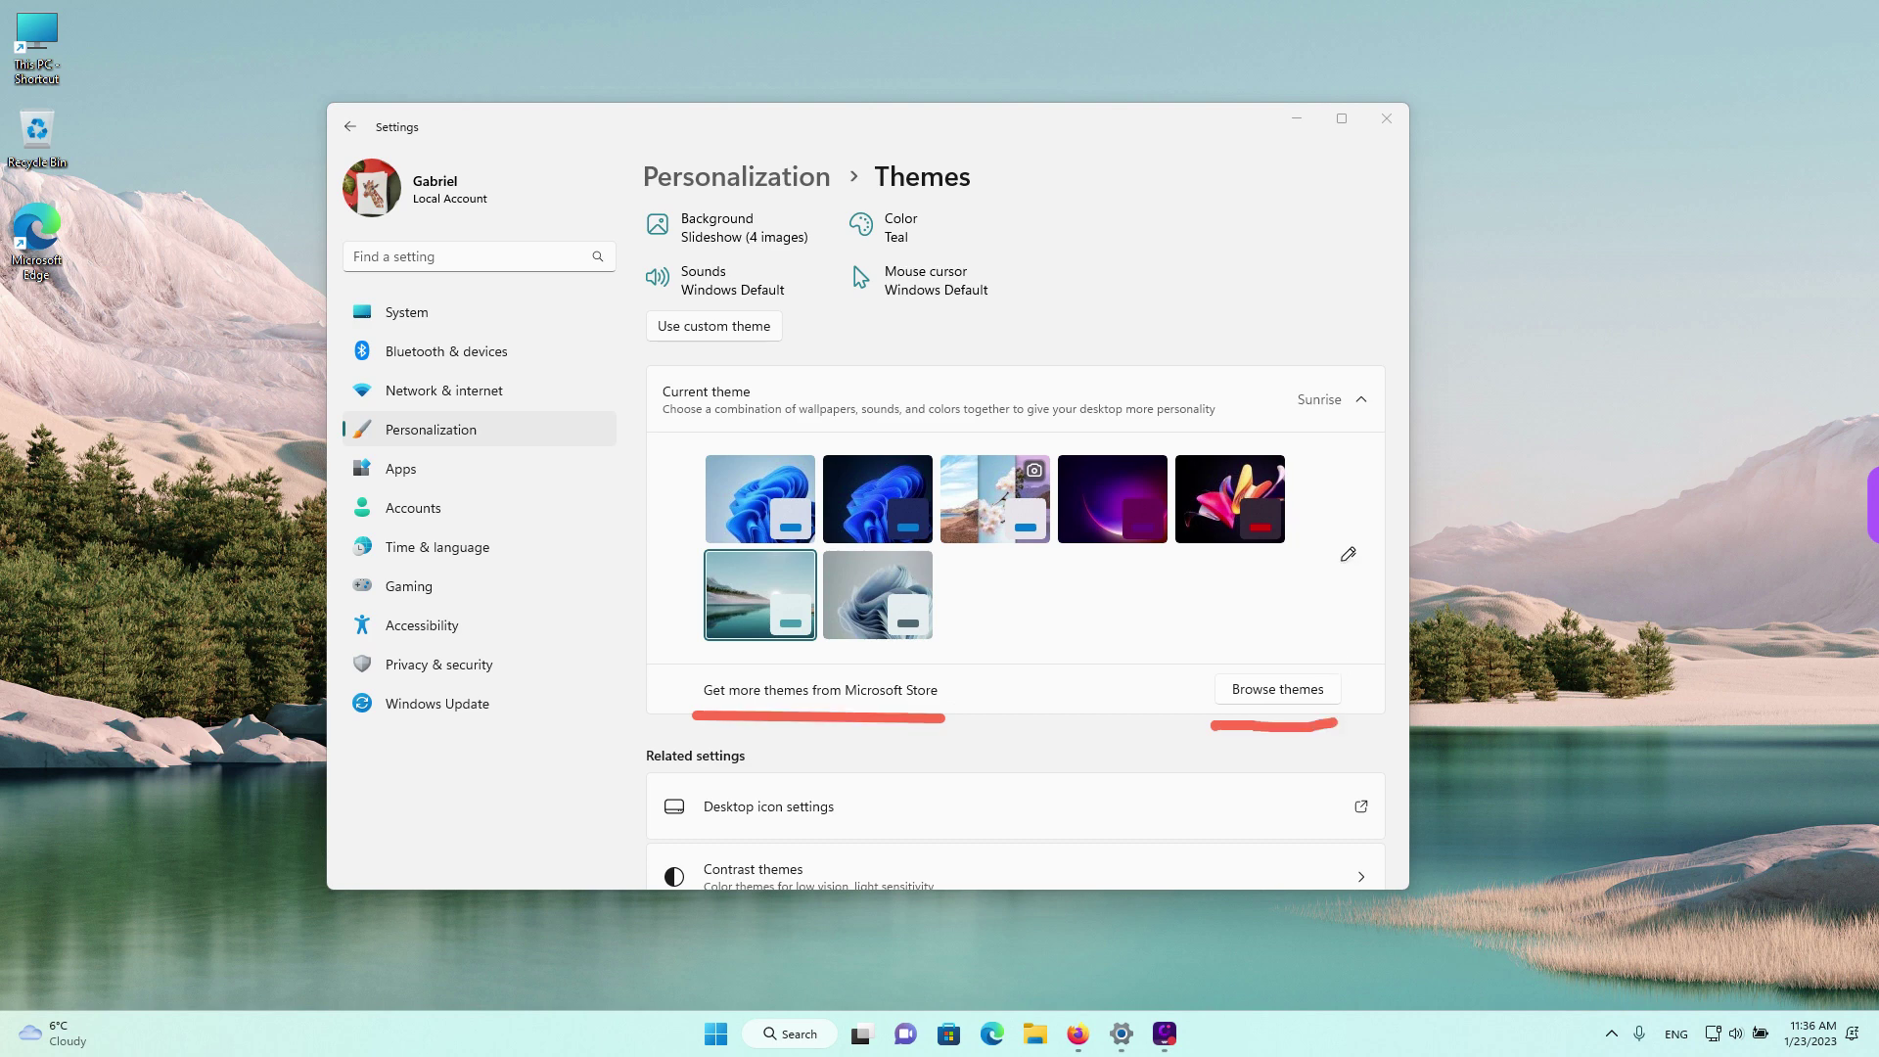
{"action": "key", "text": "Escape"}
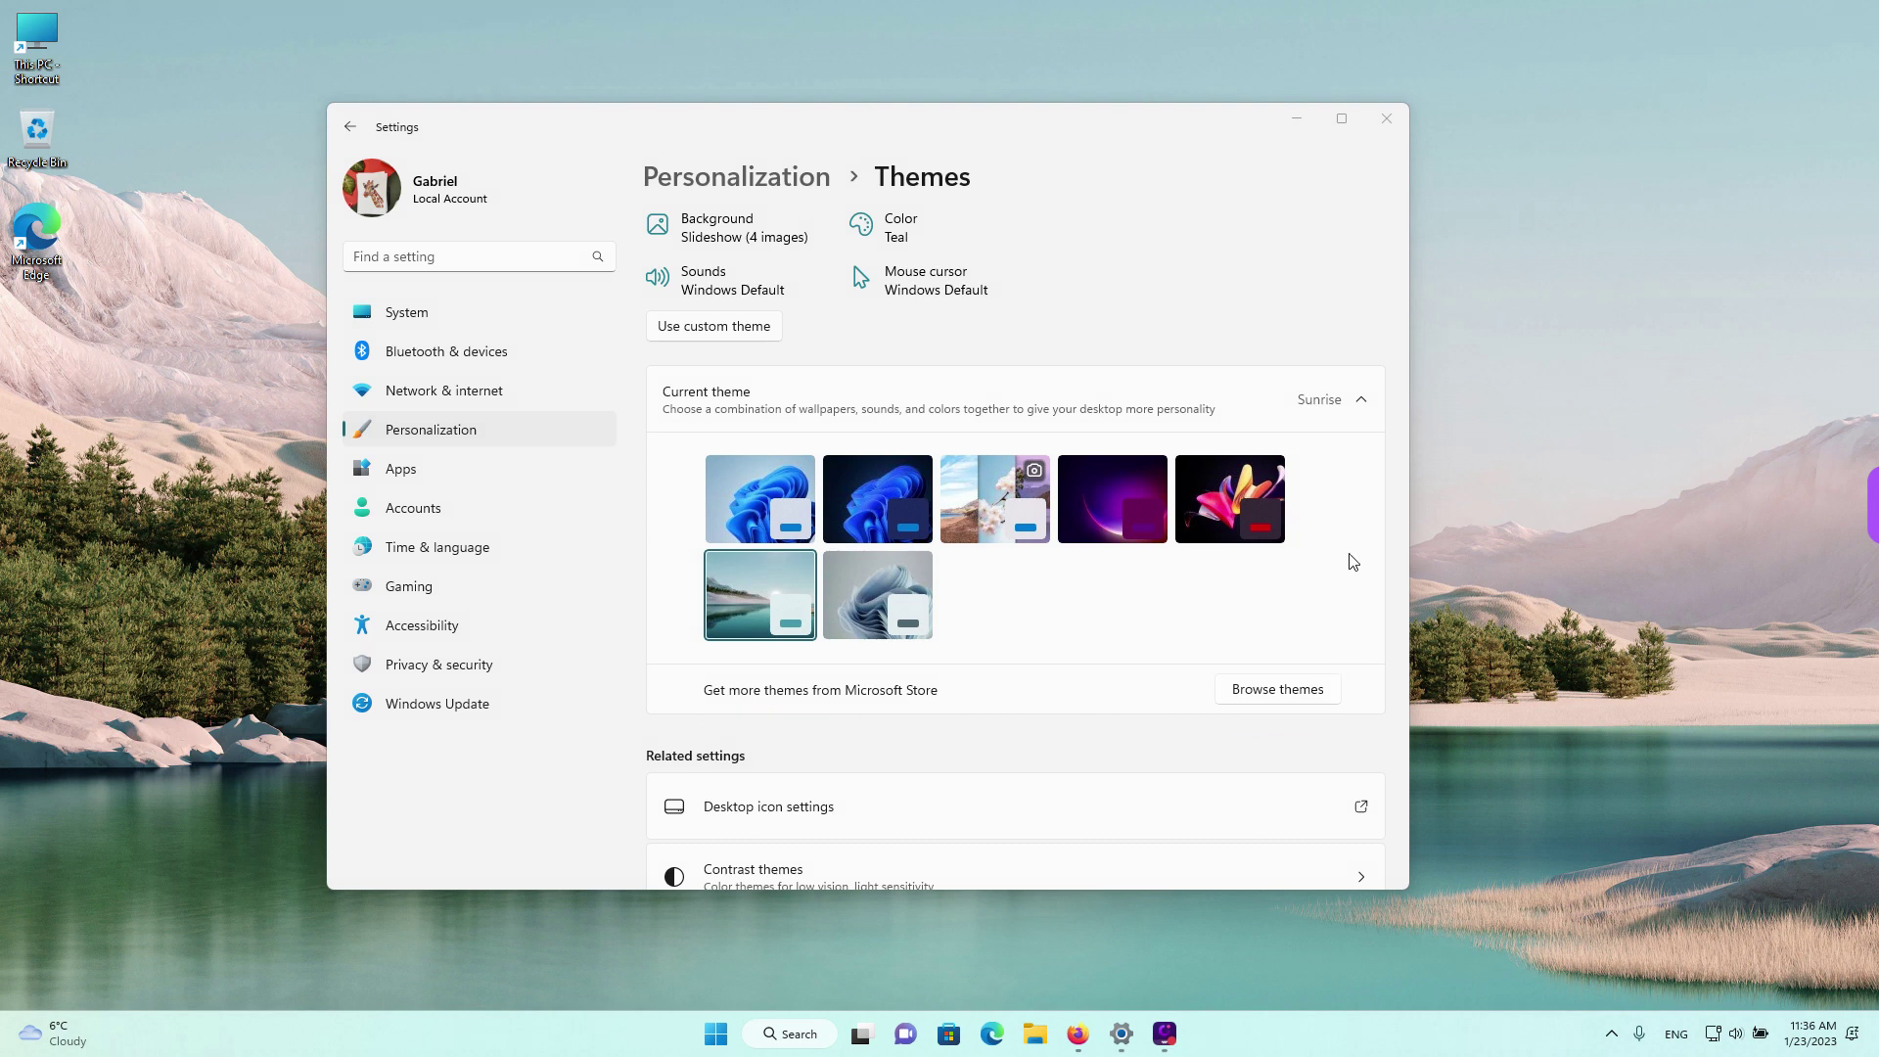
{"action": "left_click", "coordinate": [1114, 406]}
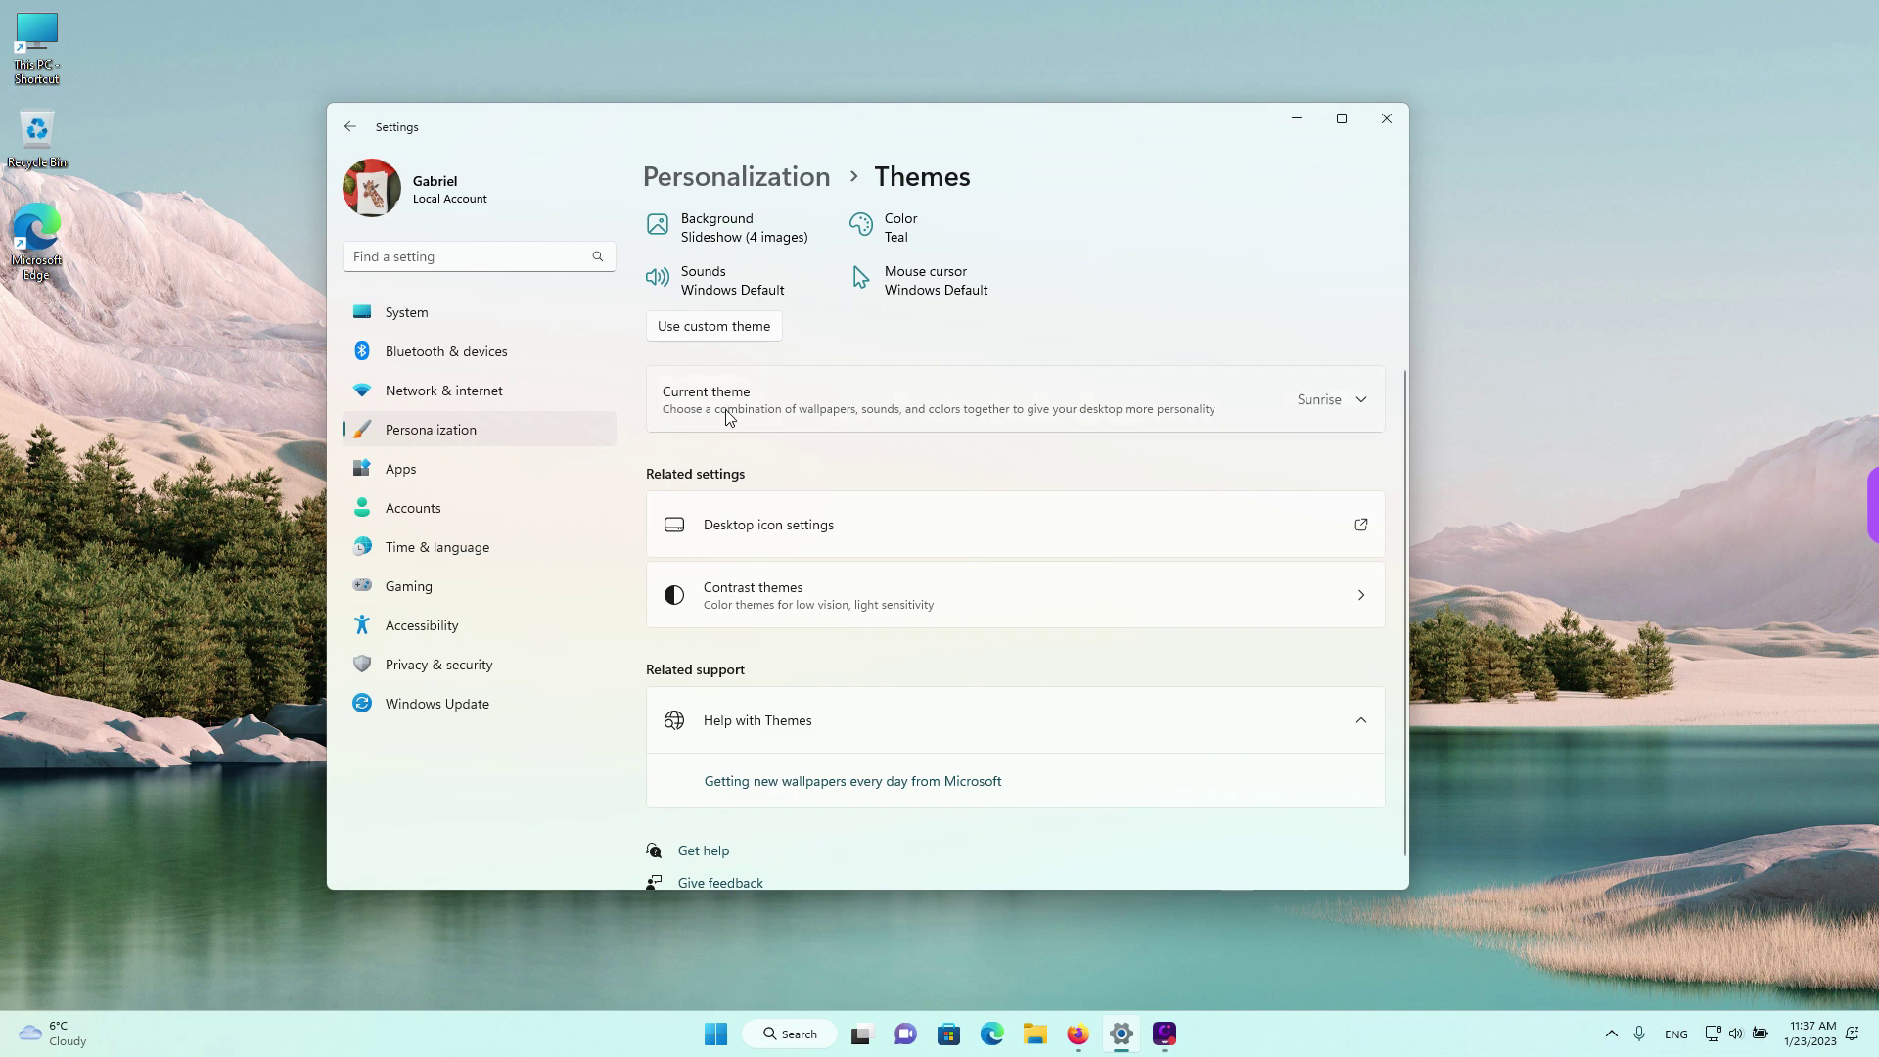
{"action": "left_click", "coordinate": [839, 408]}
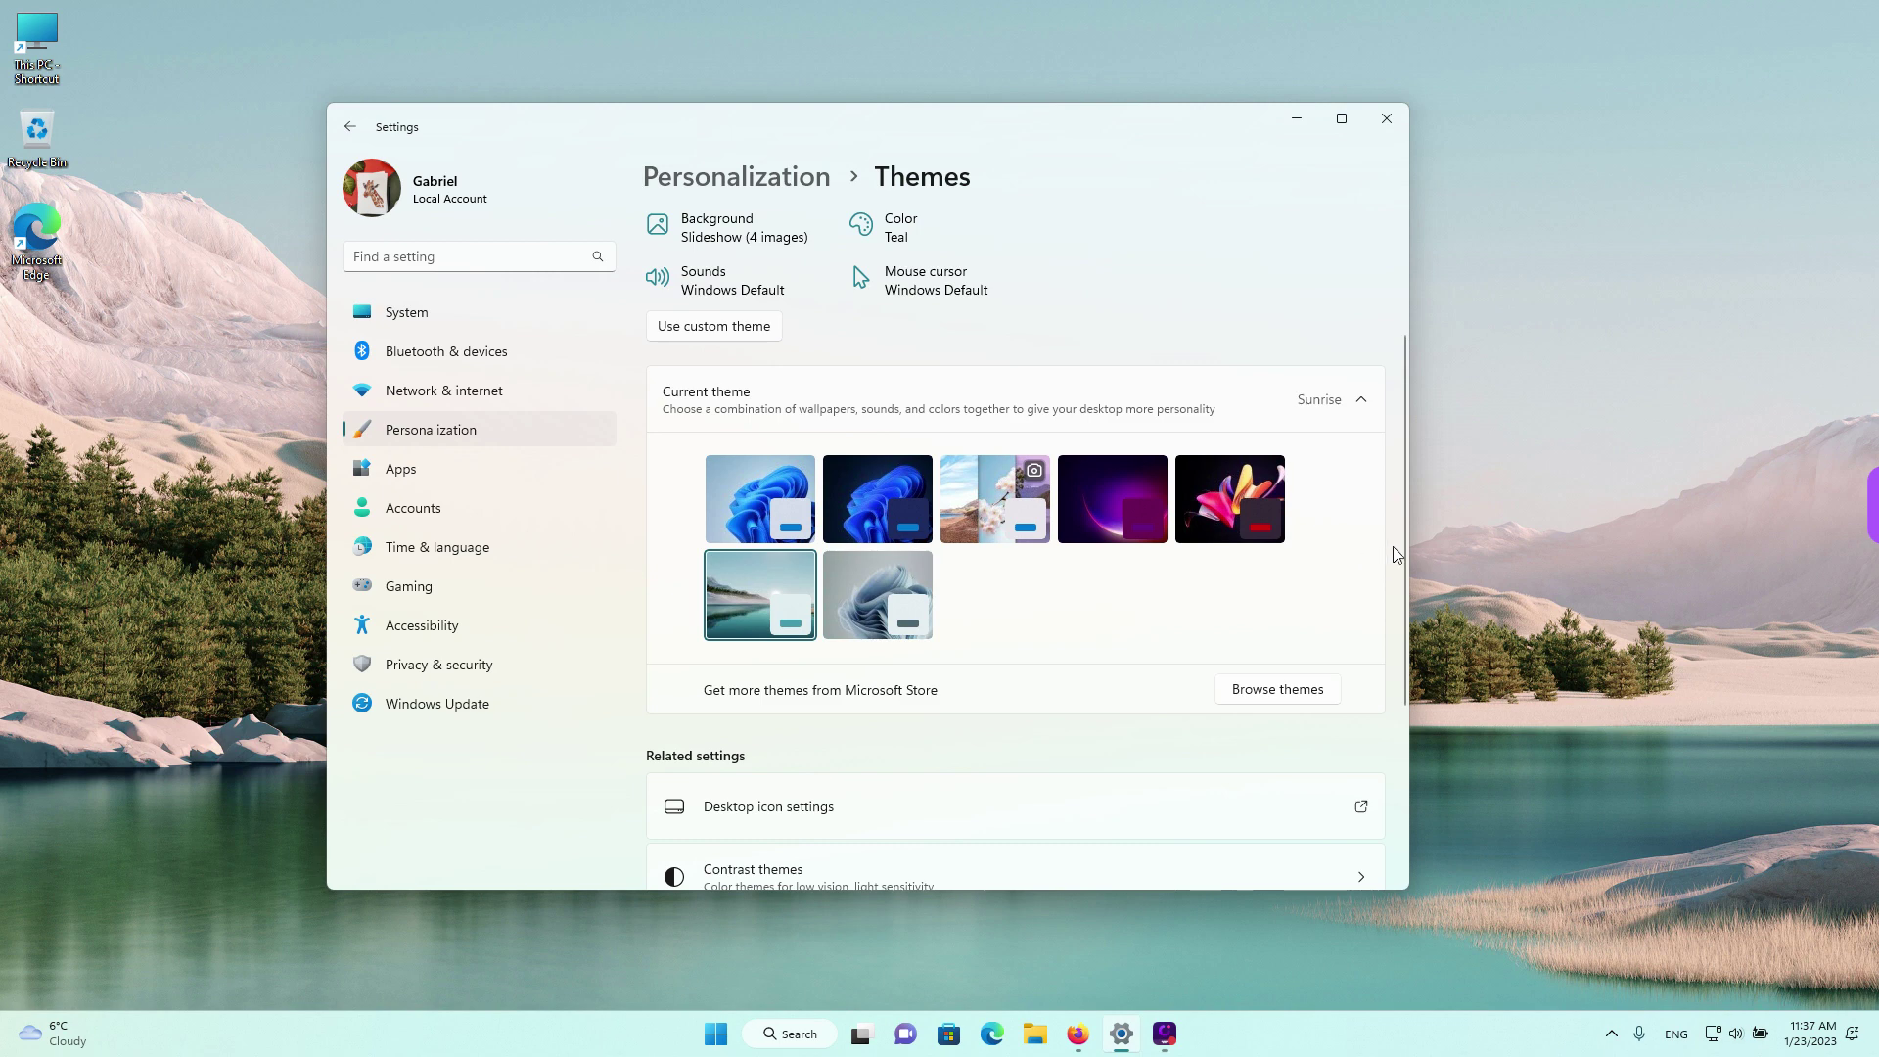
{"action": "left_click_drag", "start_coordinate": [1404, 536], "coordinate": [1404, 531]}
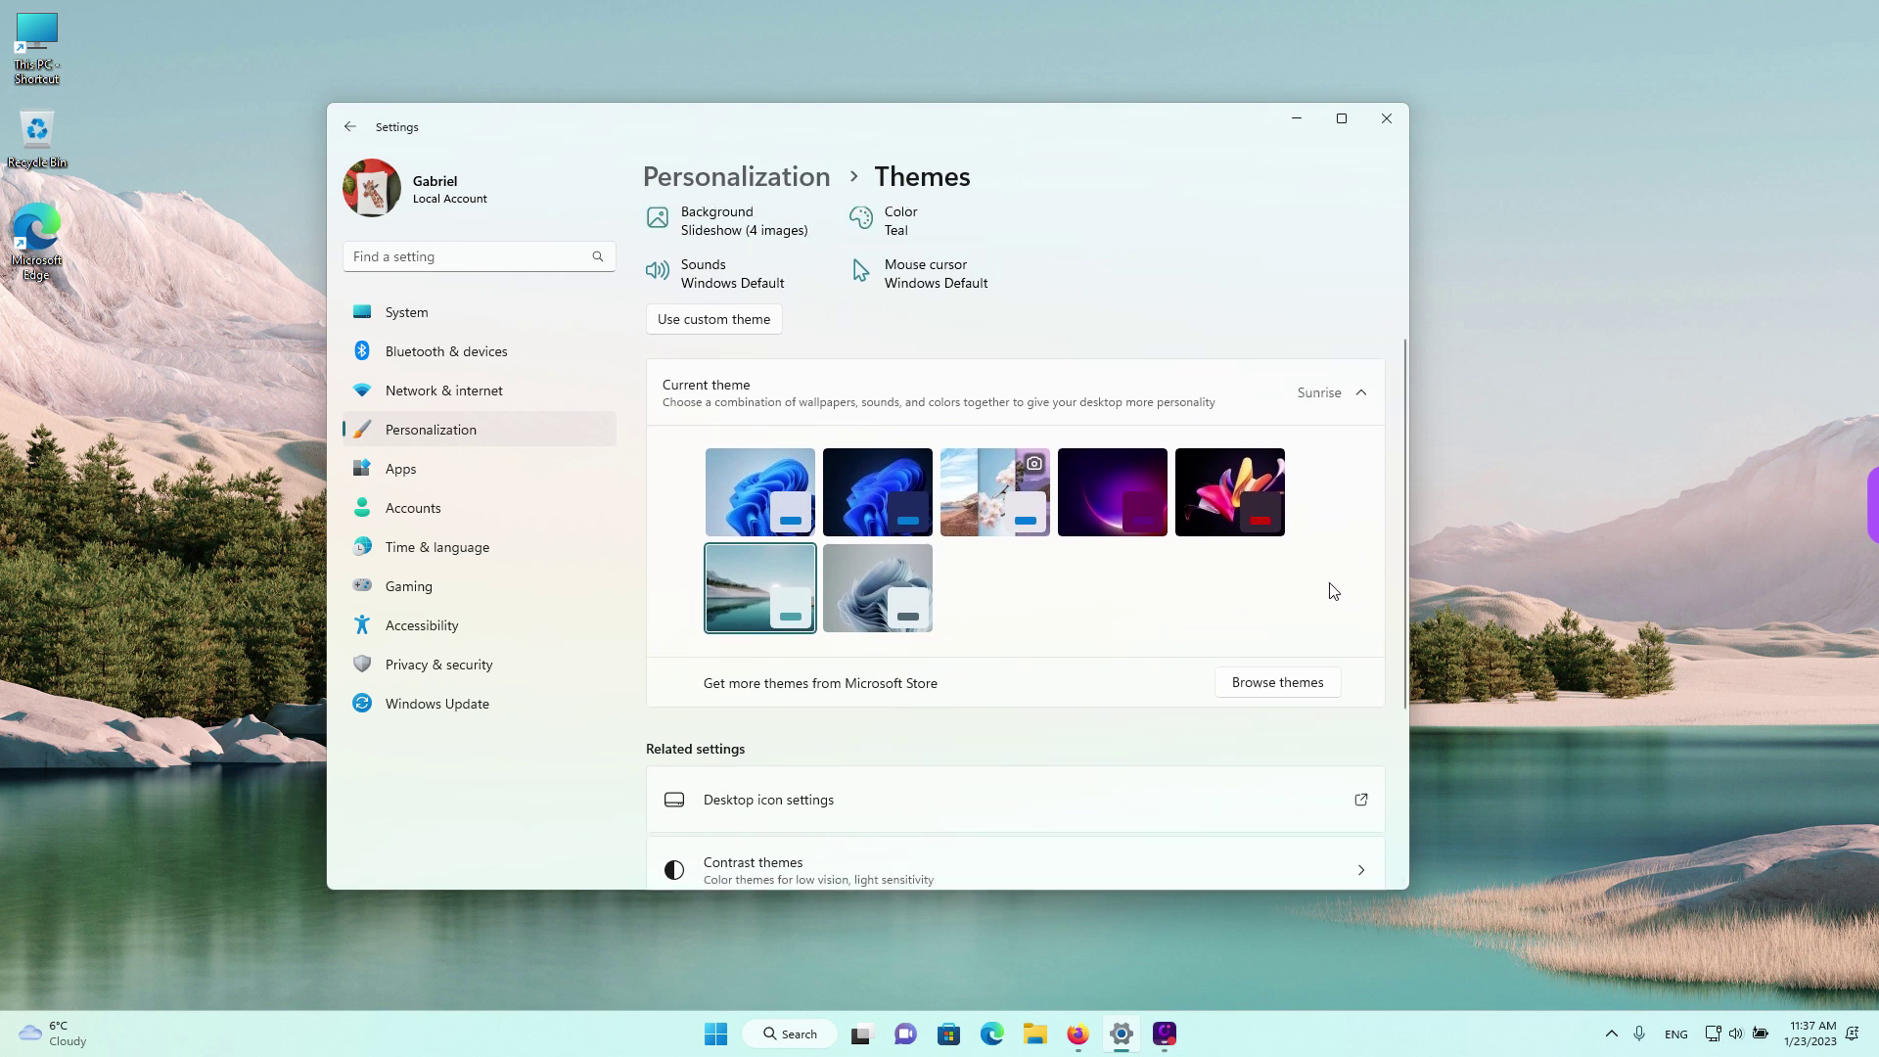
- Browse more themes in Microsoft Store, view the Beach Time PREMIUM page, and close the store
{"action": "left_click", "coordinate": [1297, 691]}
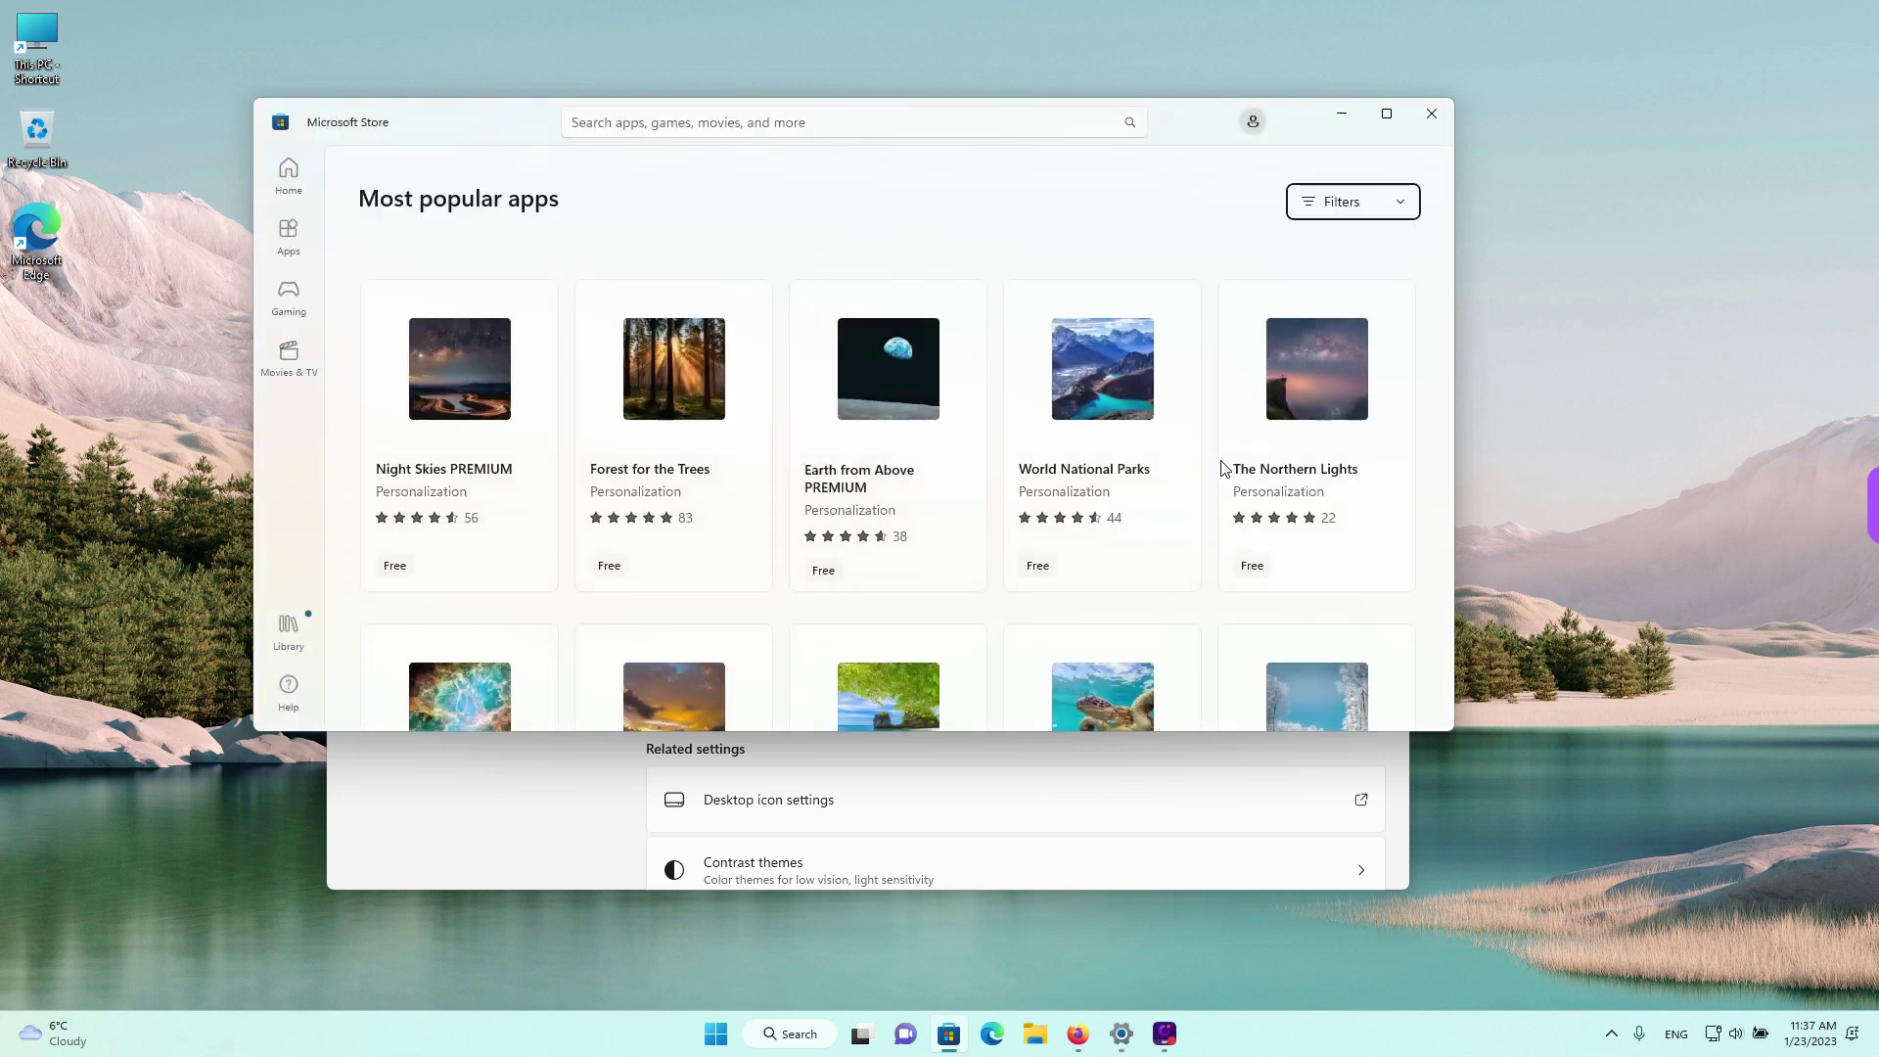
{"action": "scroll", "coordinate": [949, 470], "scroll_direction": "down", "scroll_amount": 3}
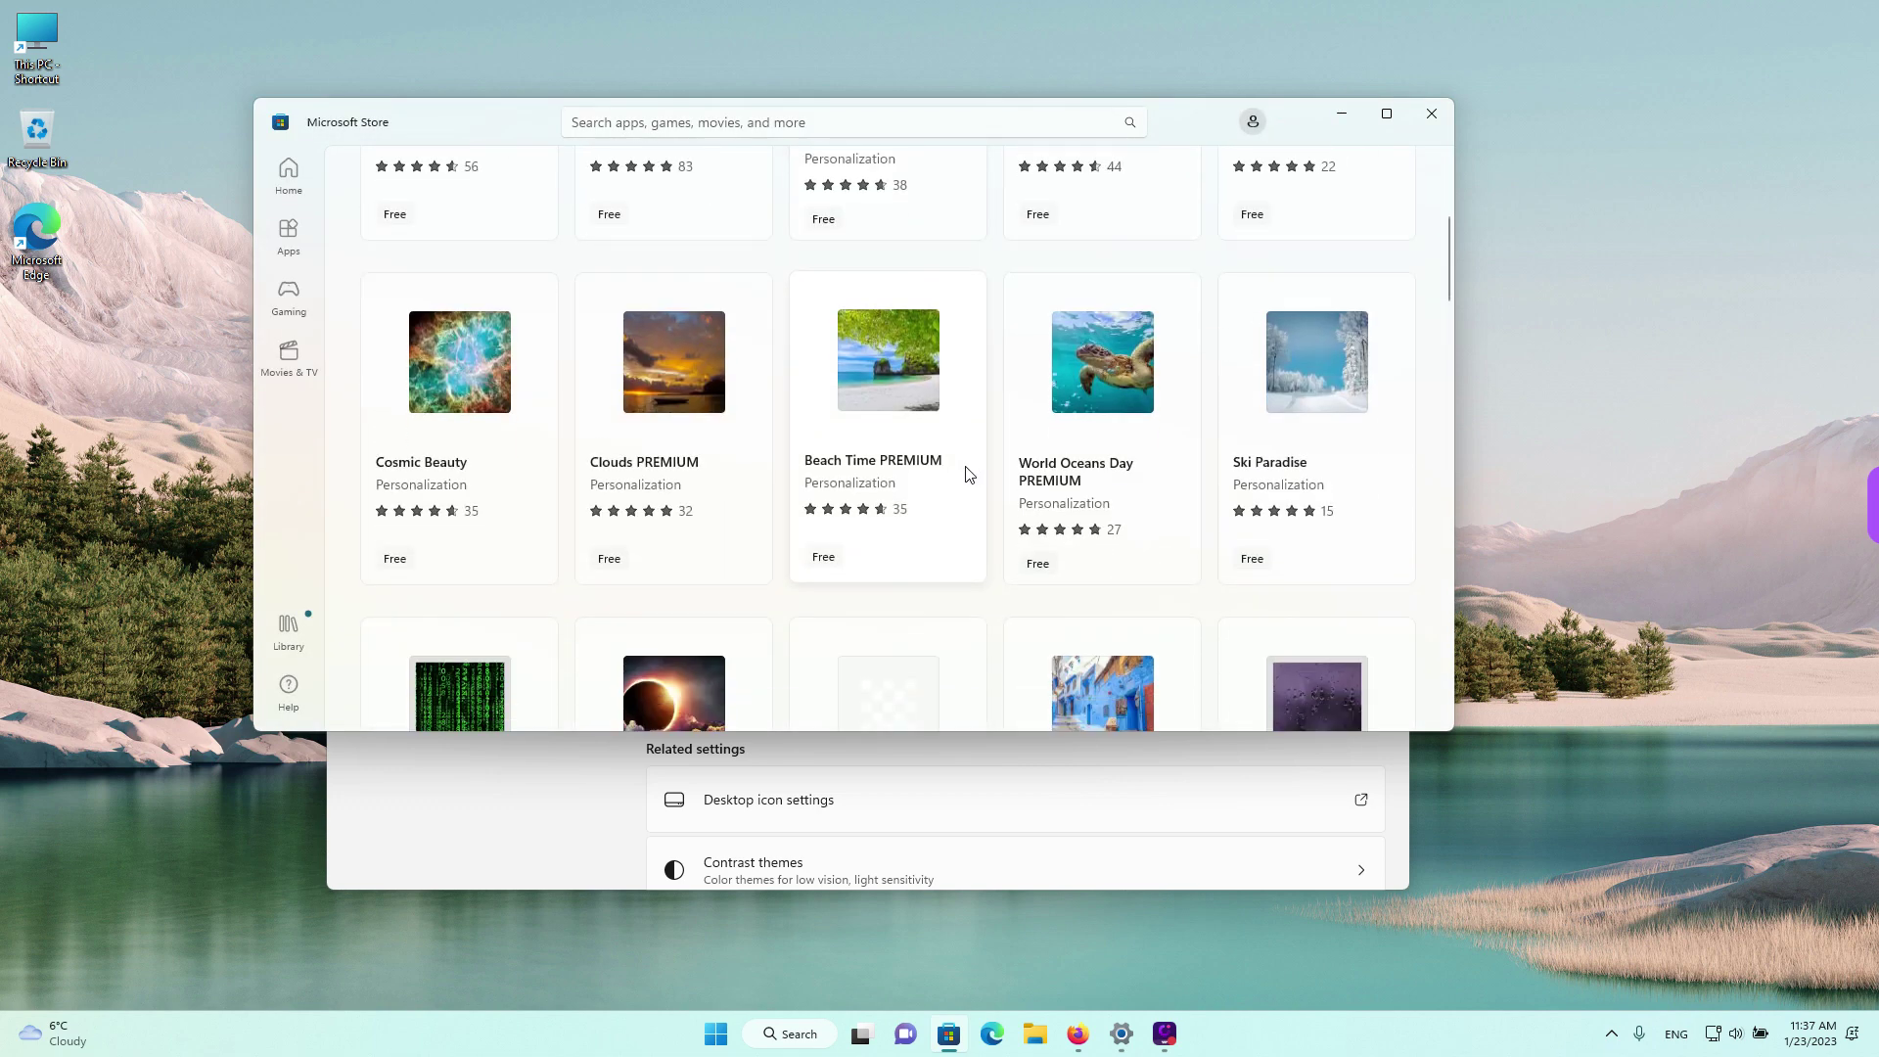
{"action": "left_click", "coordinate": [894, 343]}
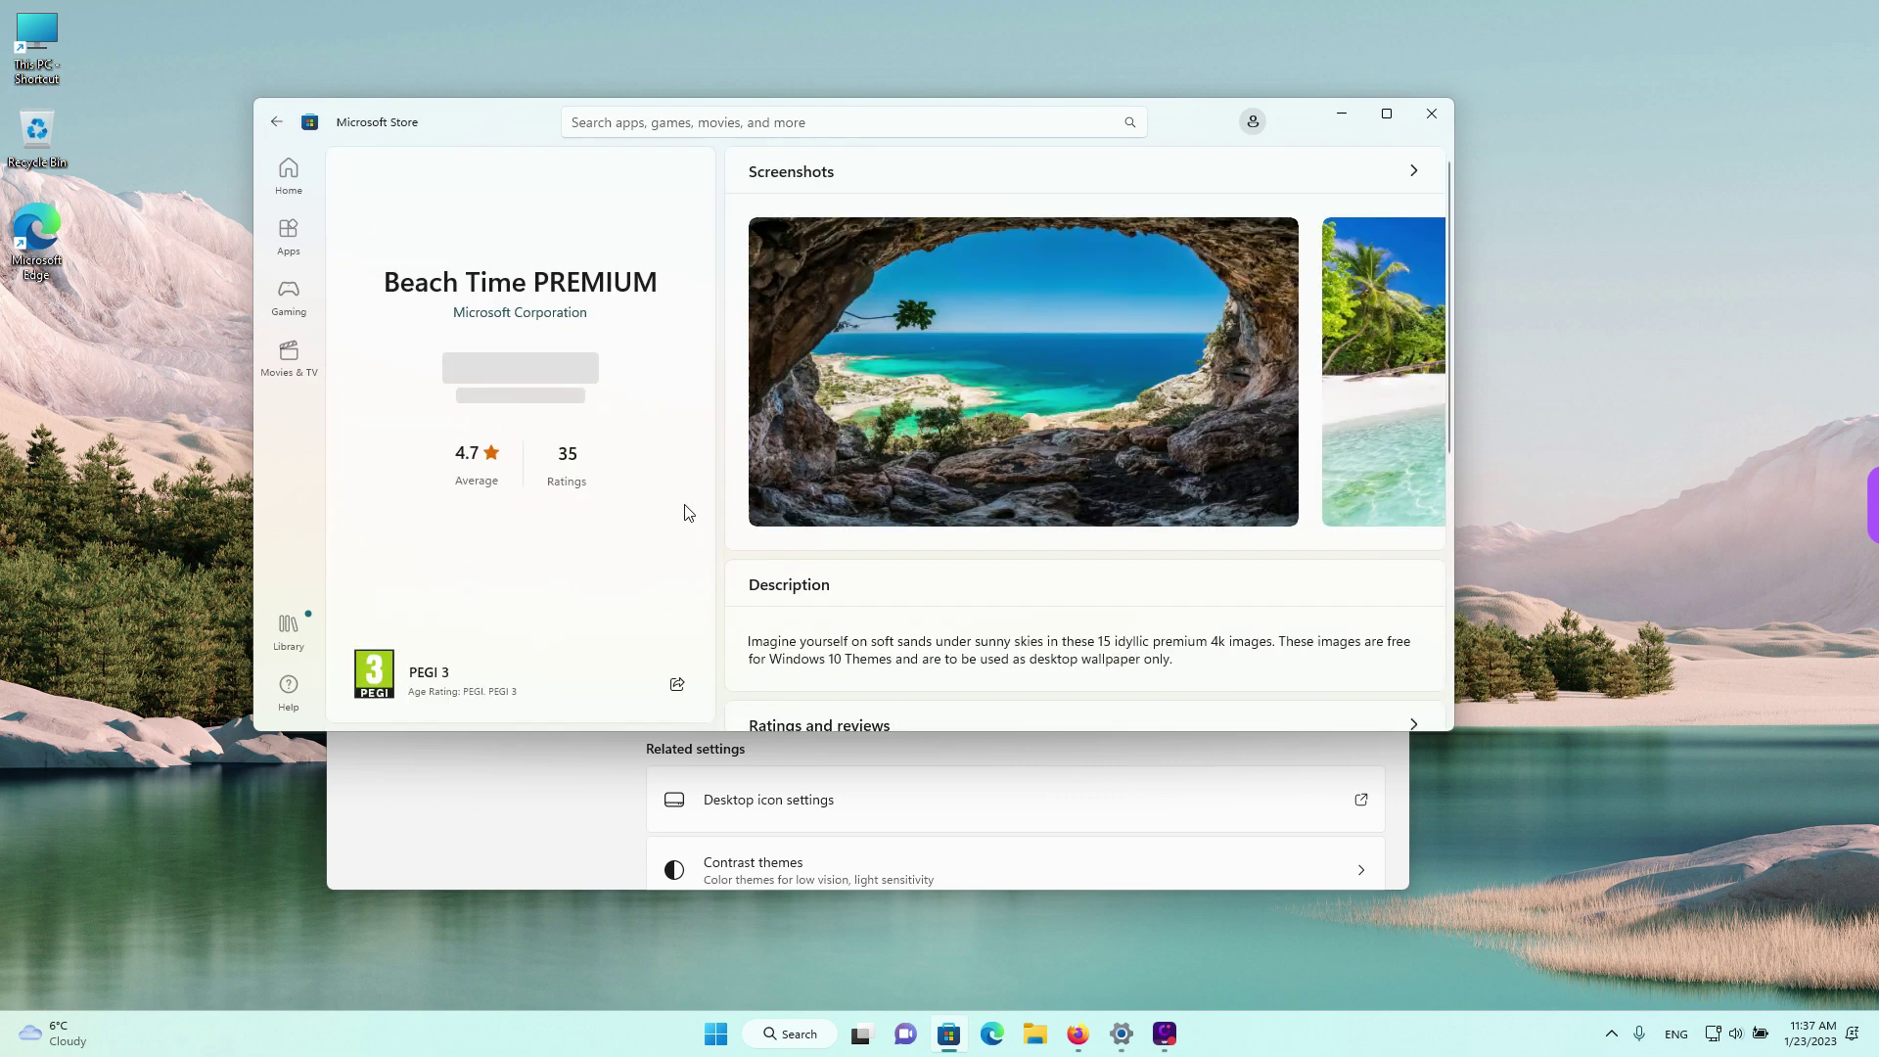
{"action": "left_click_drag", "start_coordinate": [437, 388], "coordinate": [592, 390]}
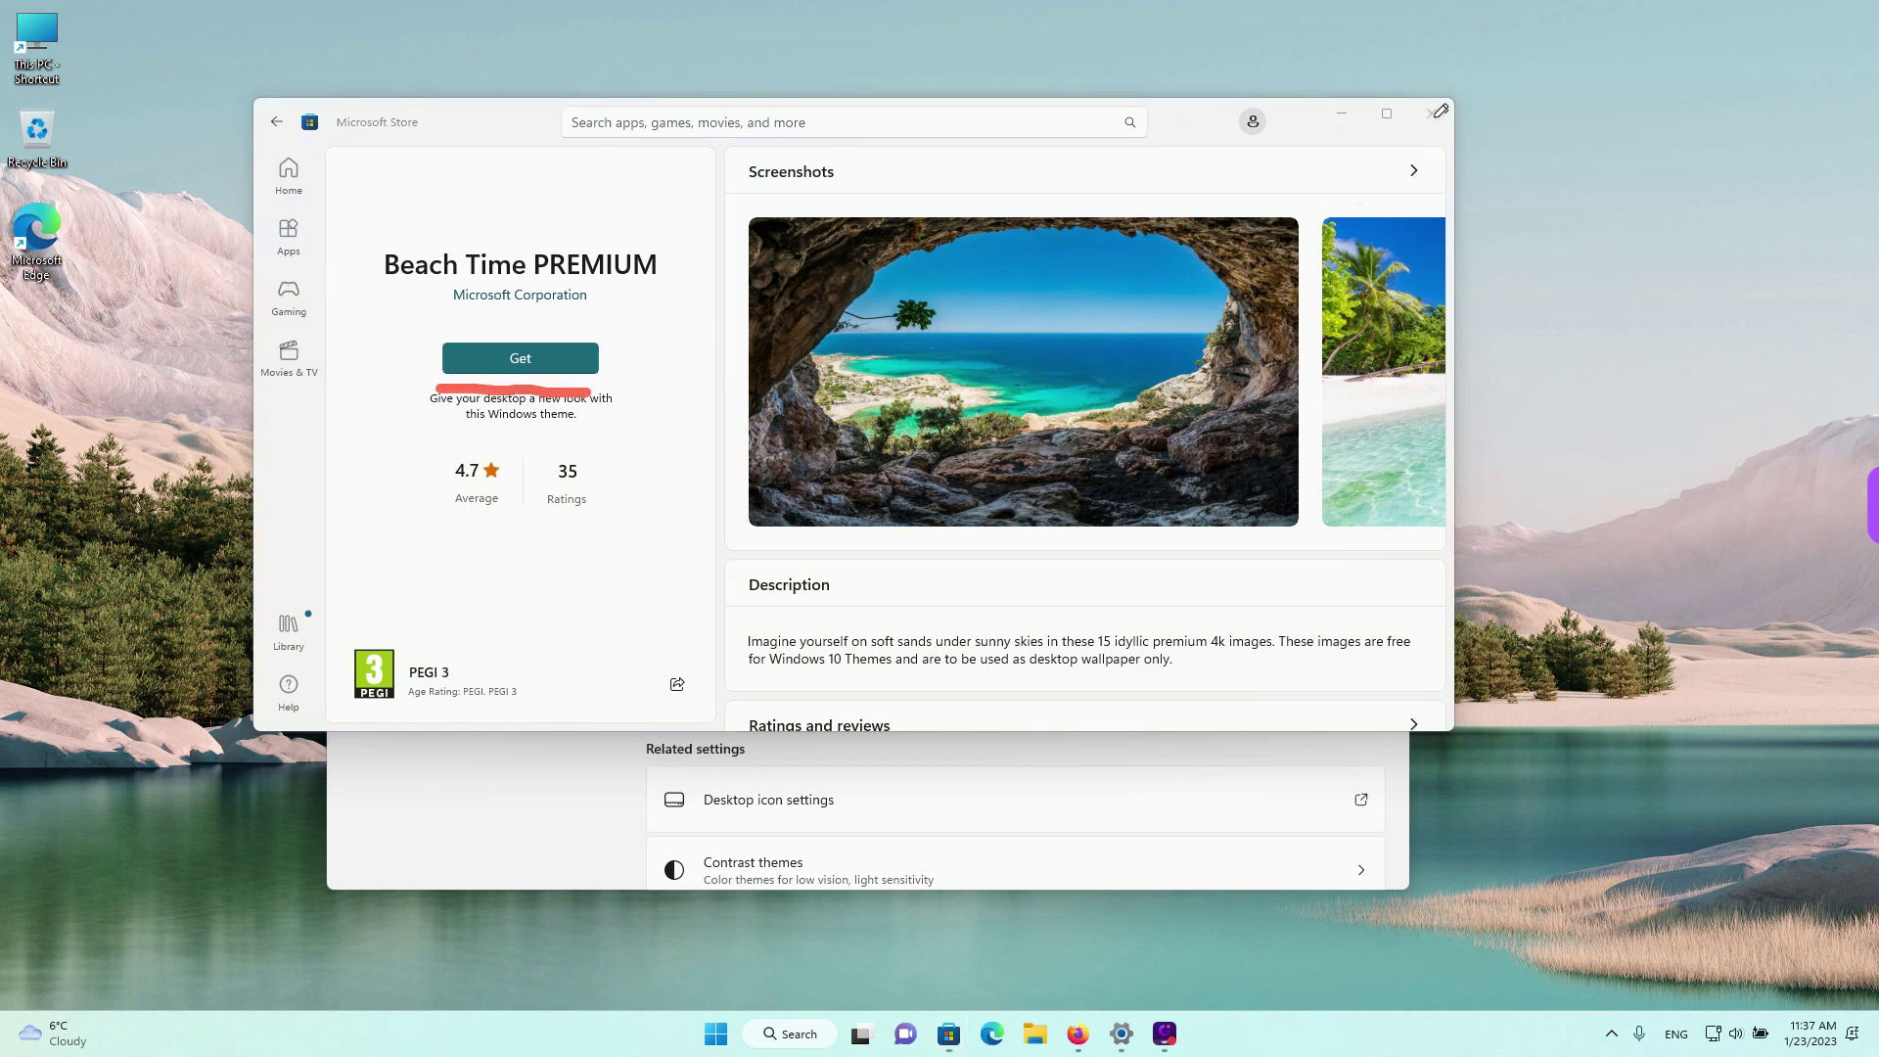
{"action": "key", "text": "Escape"}
{"action": "left_click", "coordinate": [1432, 115]}
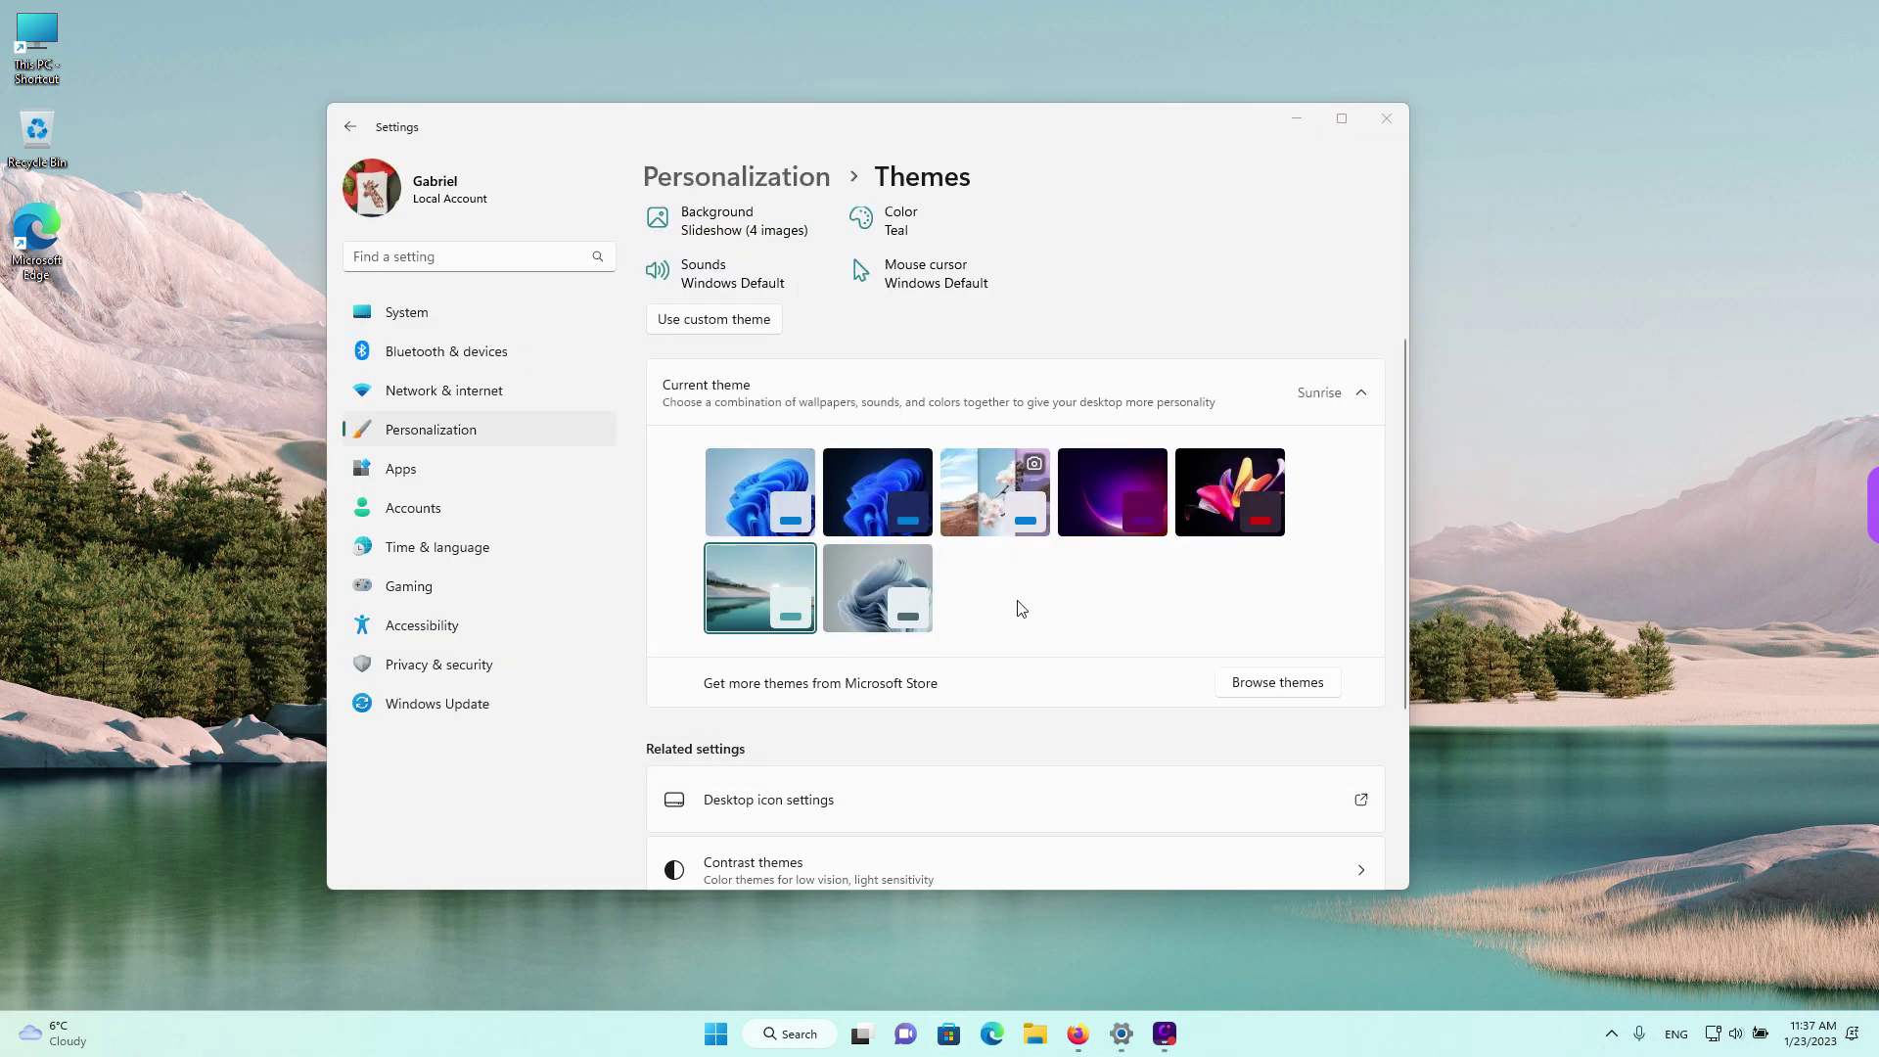
- Open the Contrast themes settings and widen the window so all four theme previews fit in one row
{"action": "scroll", "coordinate": [1027, 617], "scroll_direction": "down", "scroll_amount": 3}
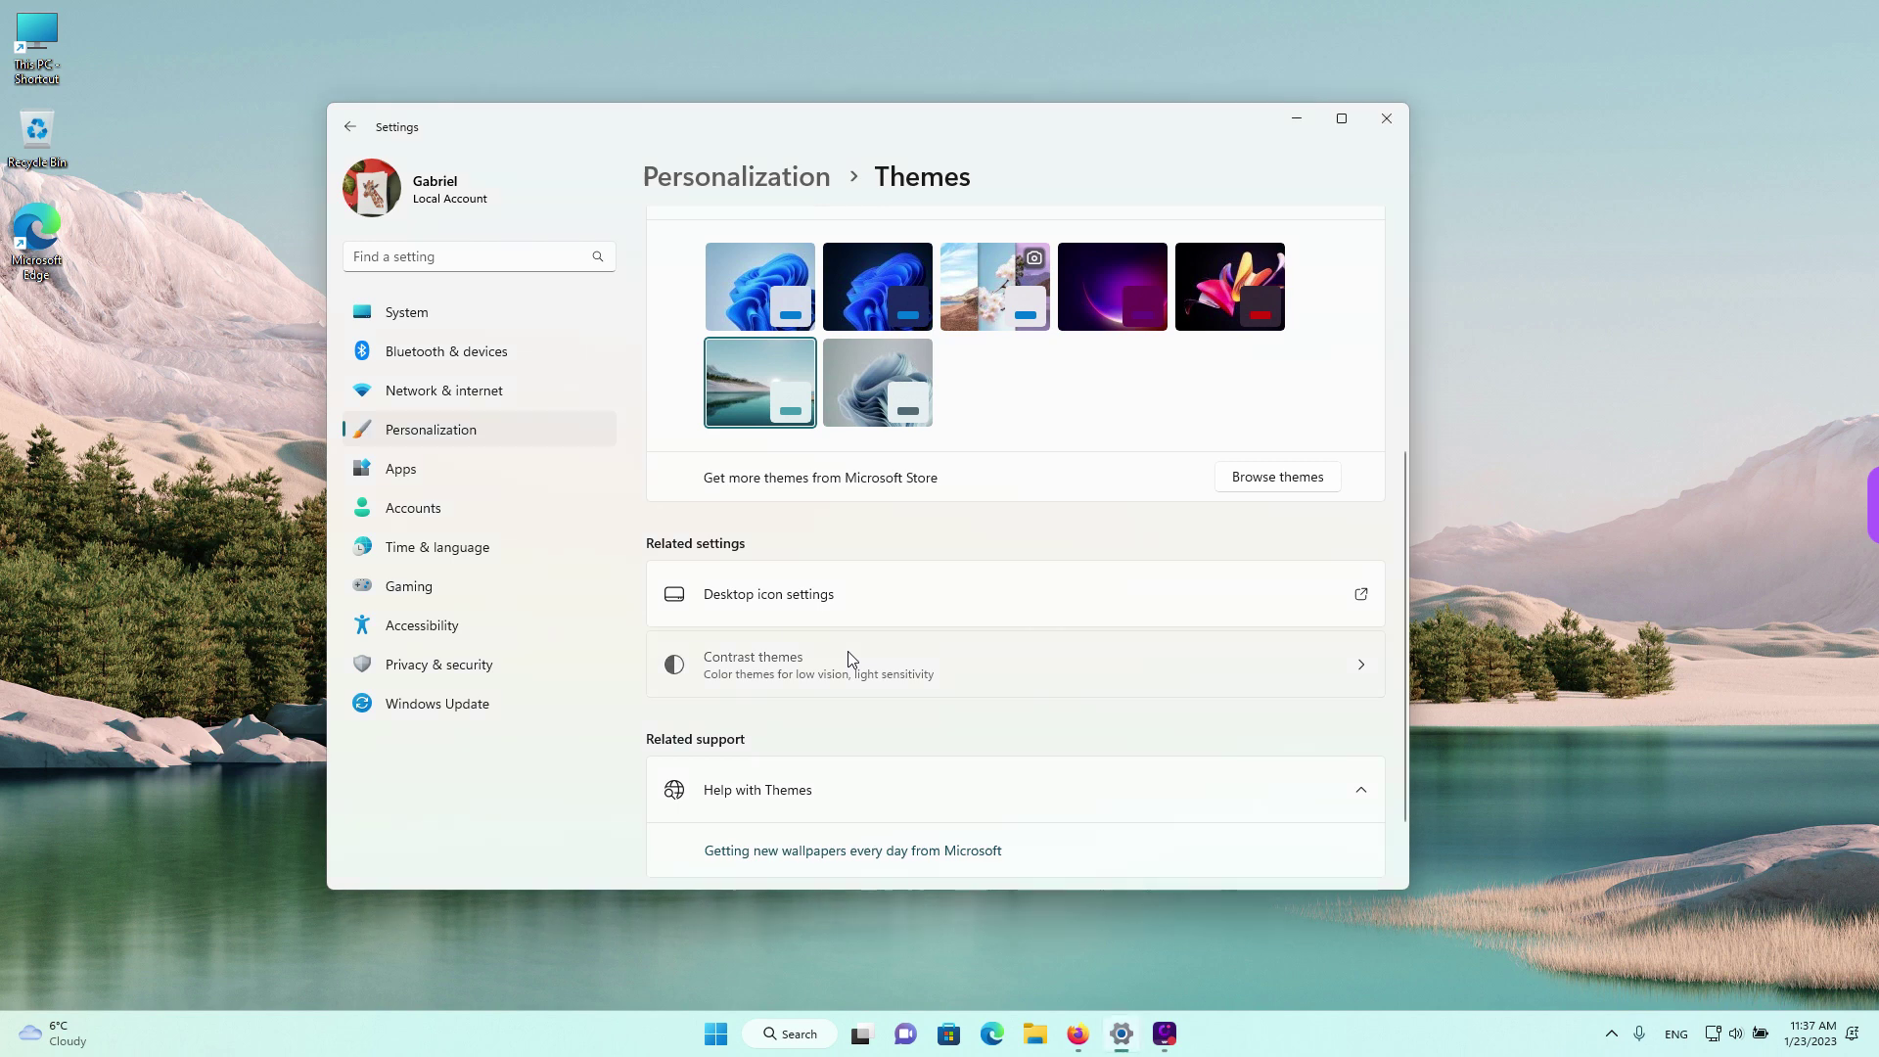
{"action": "left_click", "coordinate": [848, 655]}
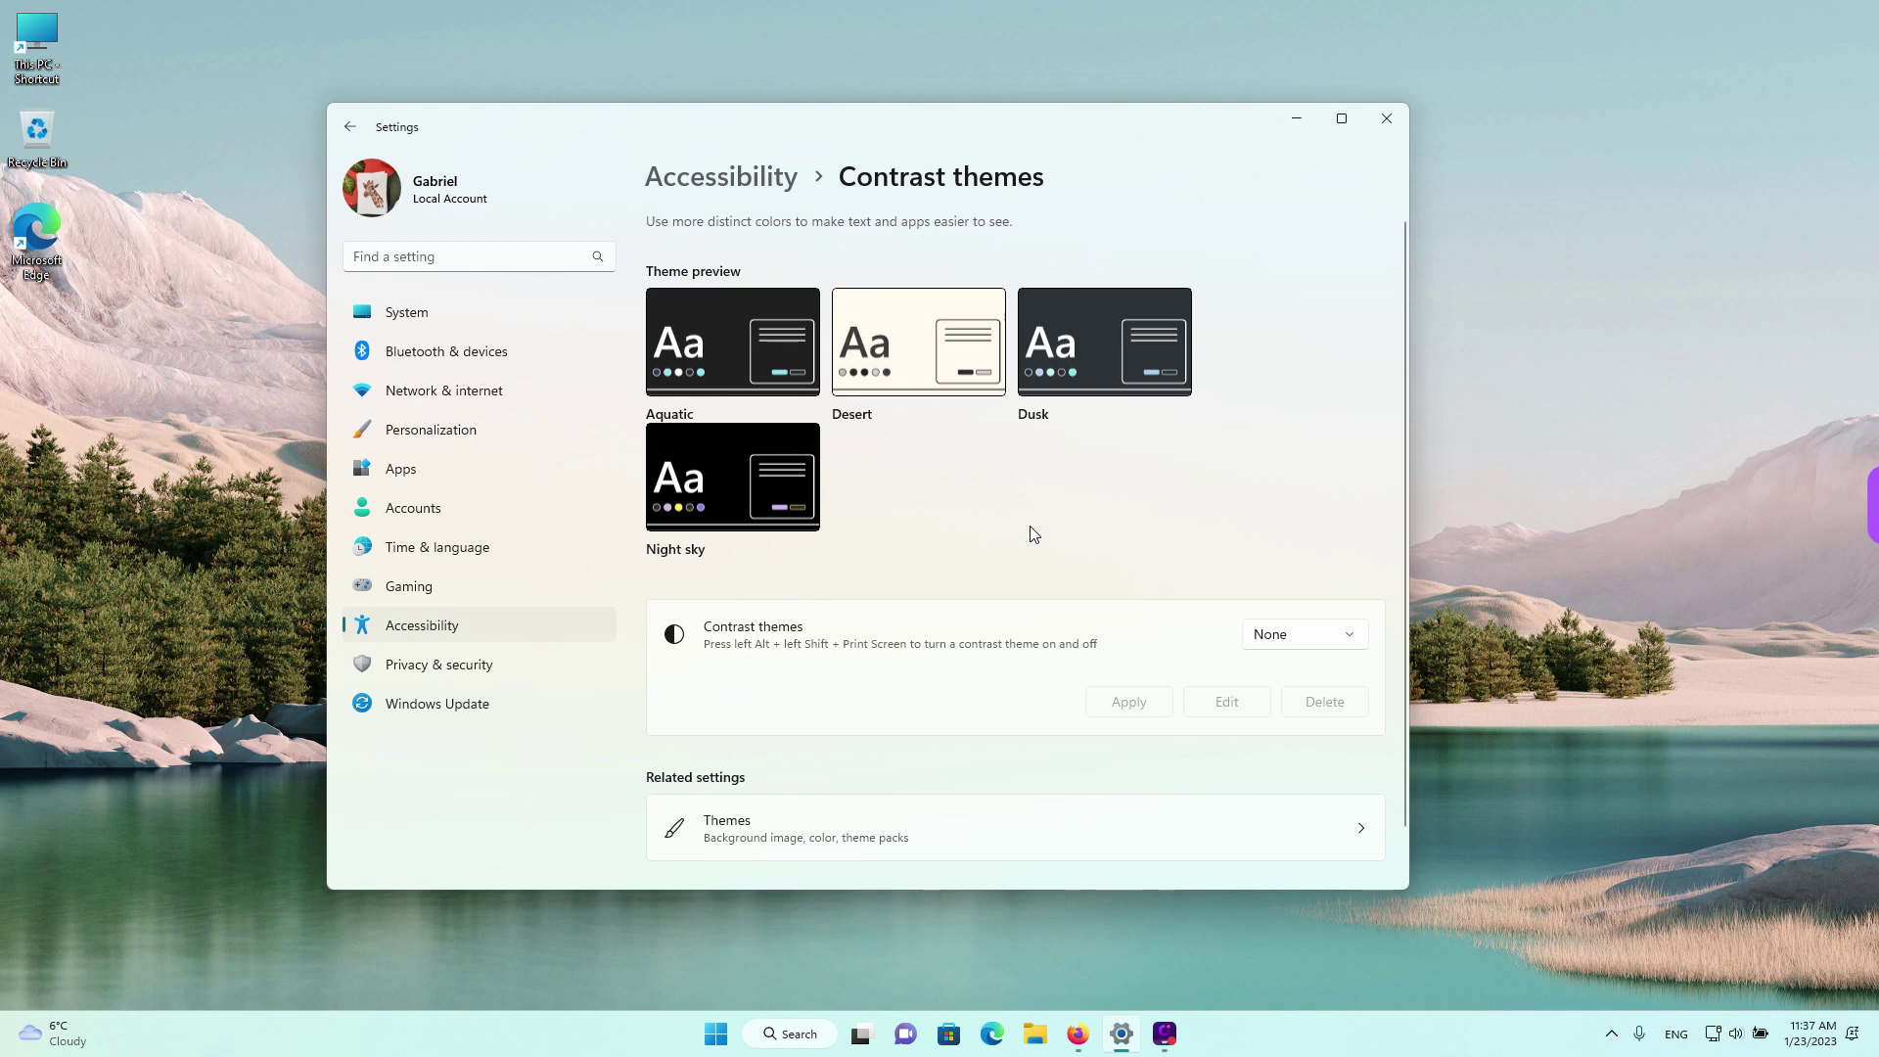
{"action": "left_click_drag", "start_coordinate": [1133, 130], "coordinate": [1040, 136]}
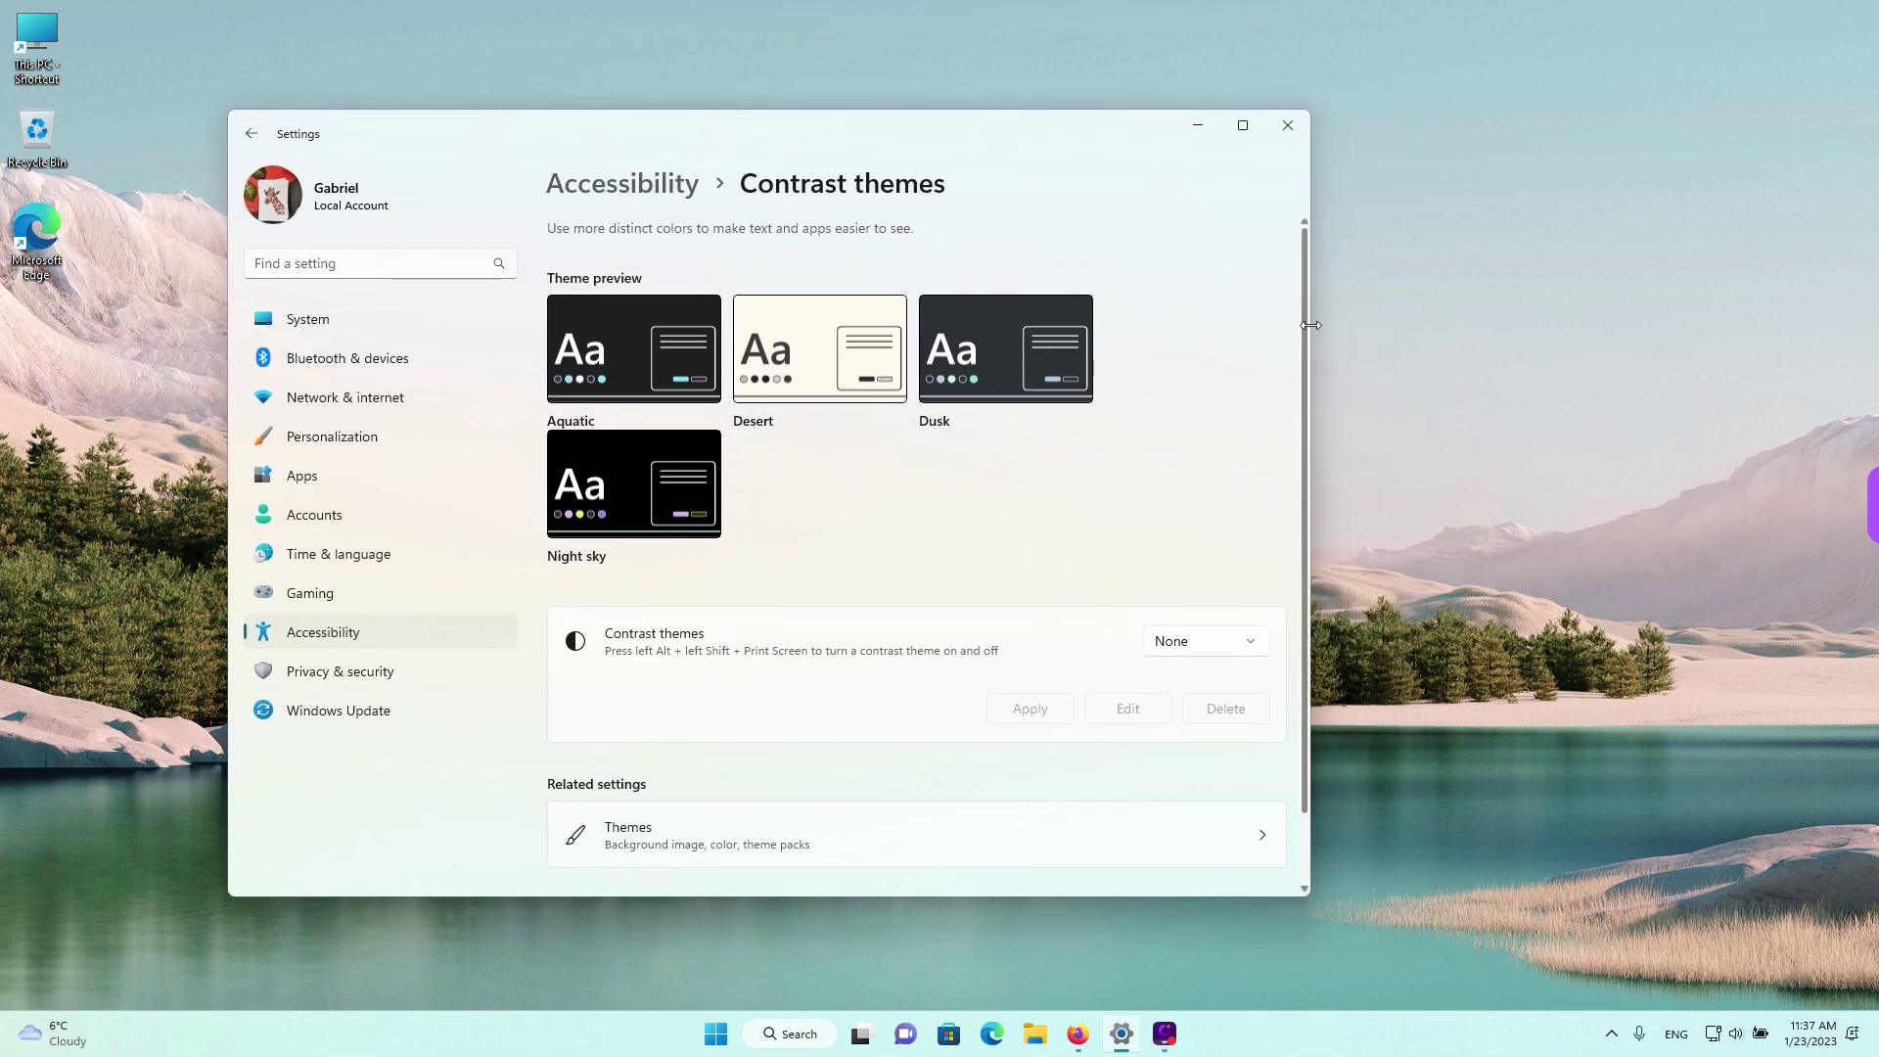
{"action": "left_click_drag", "start_coordinate": [1309, 334], "coordinate": [1489, 326]}
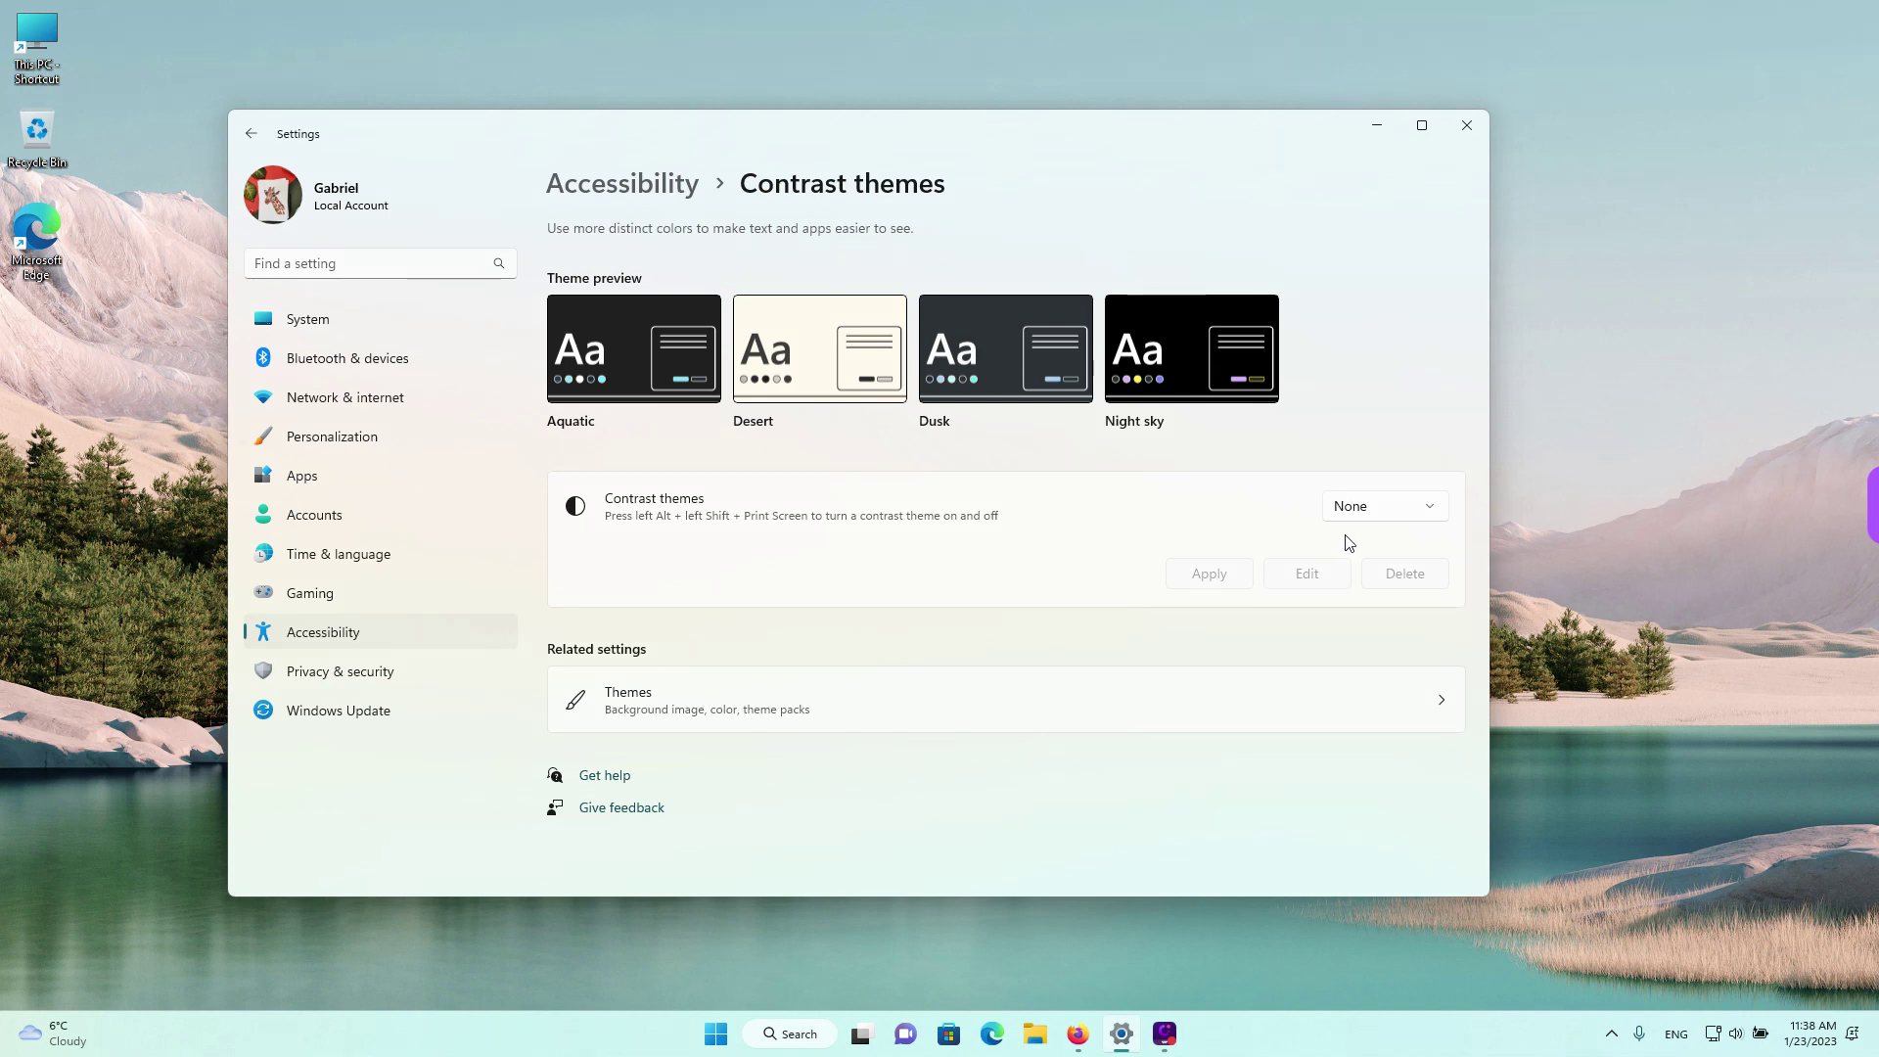
- Apply the Desert contrast theme and reduce the height of the Settings window
{"action": "left_click_drag", "start_coordinate": [1309, 538], "coordinate": [1447, 536]}
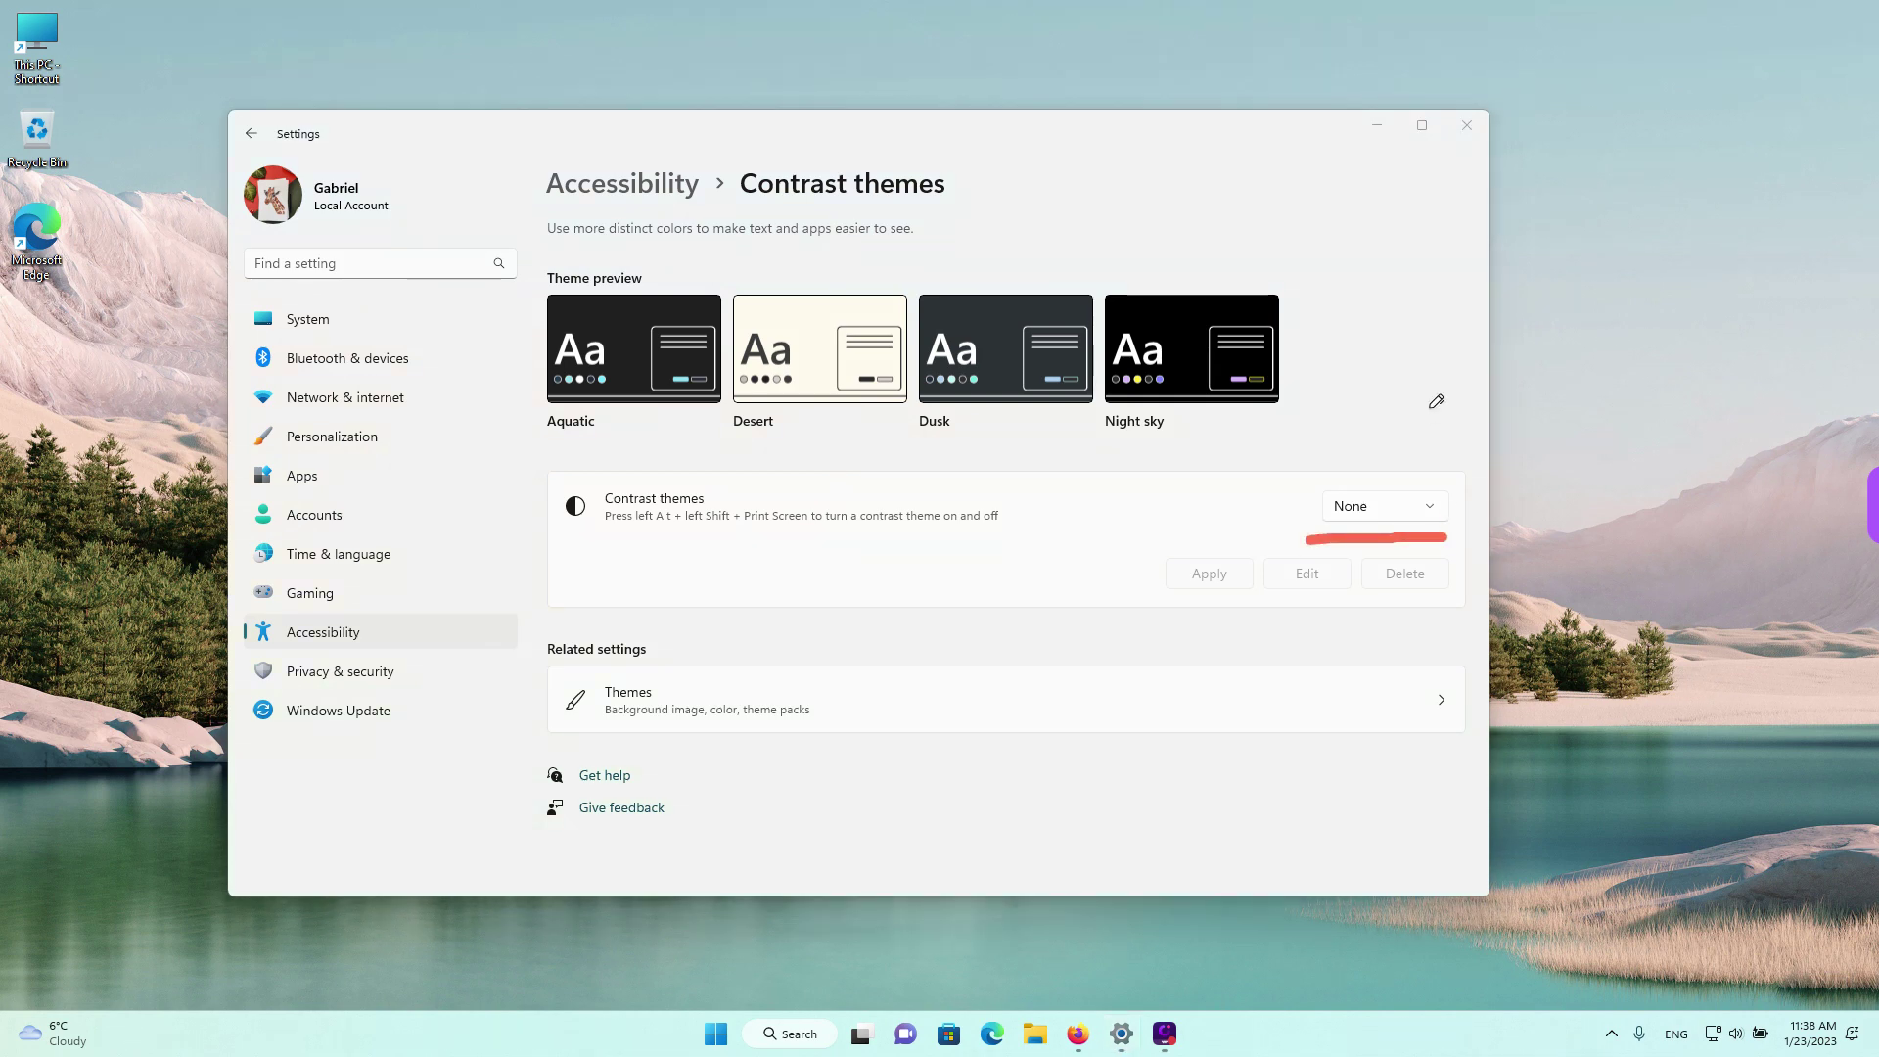
{"action": "left_click", "coordinate": [1375, 508]}
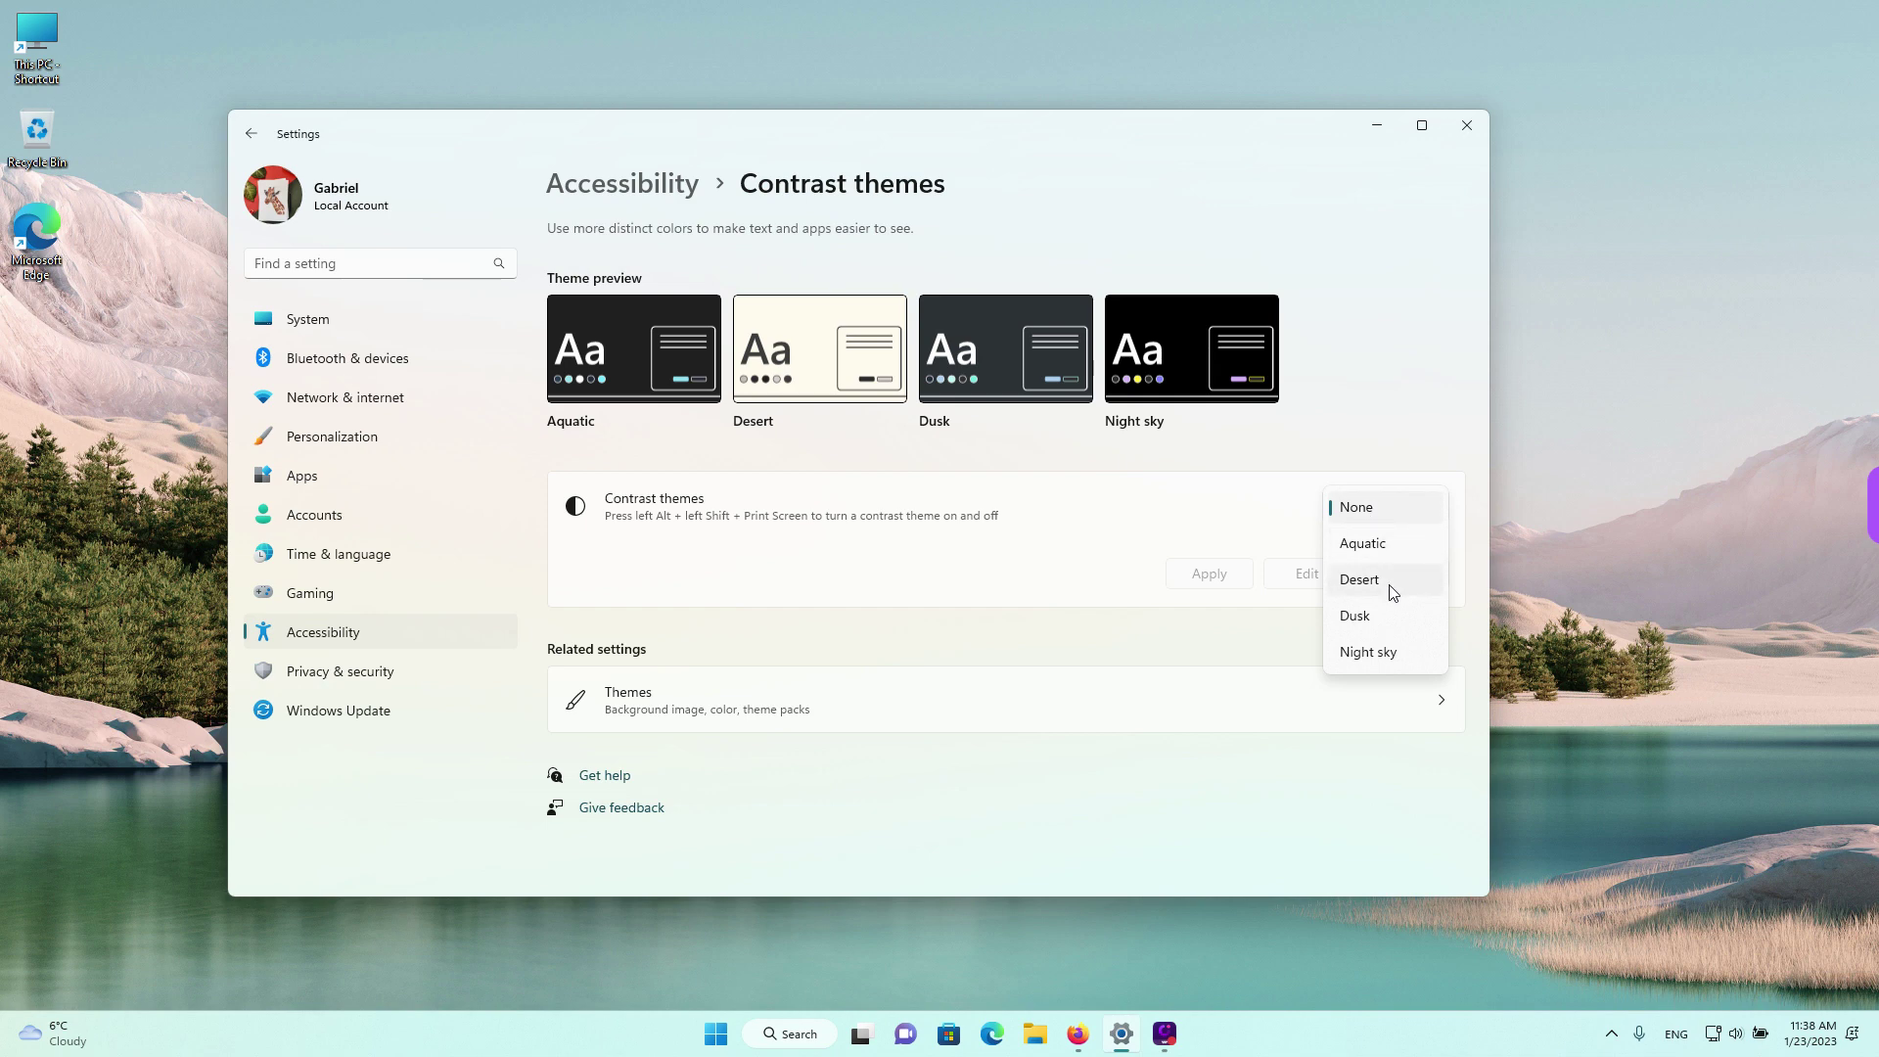
{"action": "left_click", "coordinate": [1394, 592]}
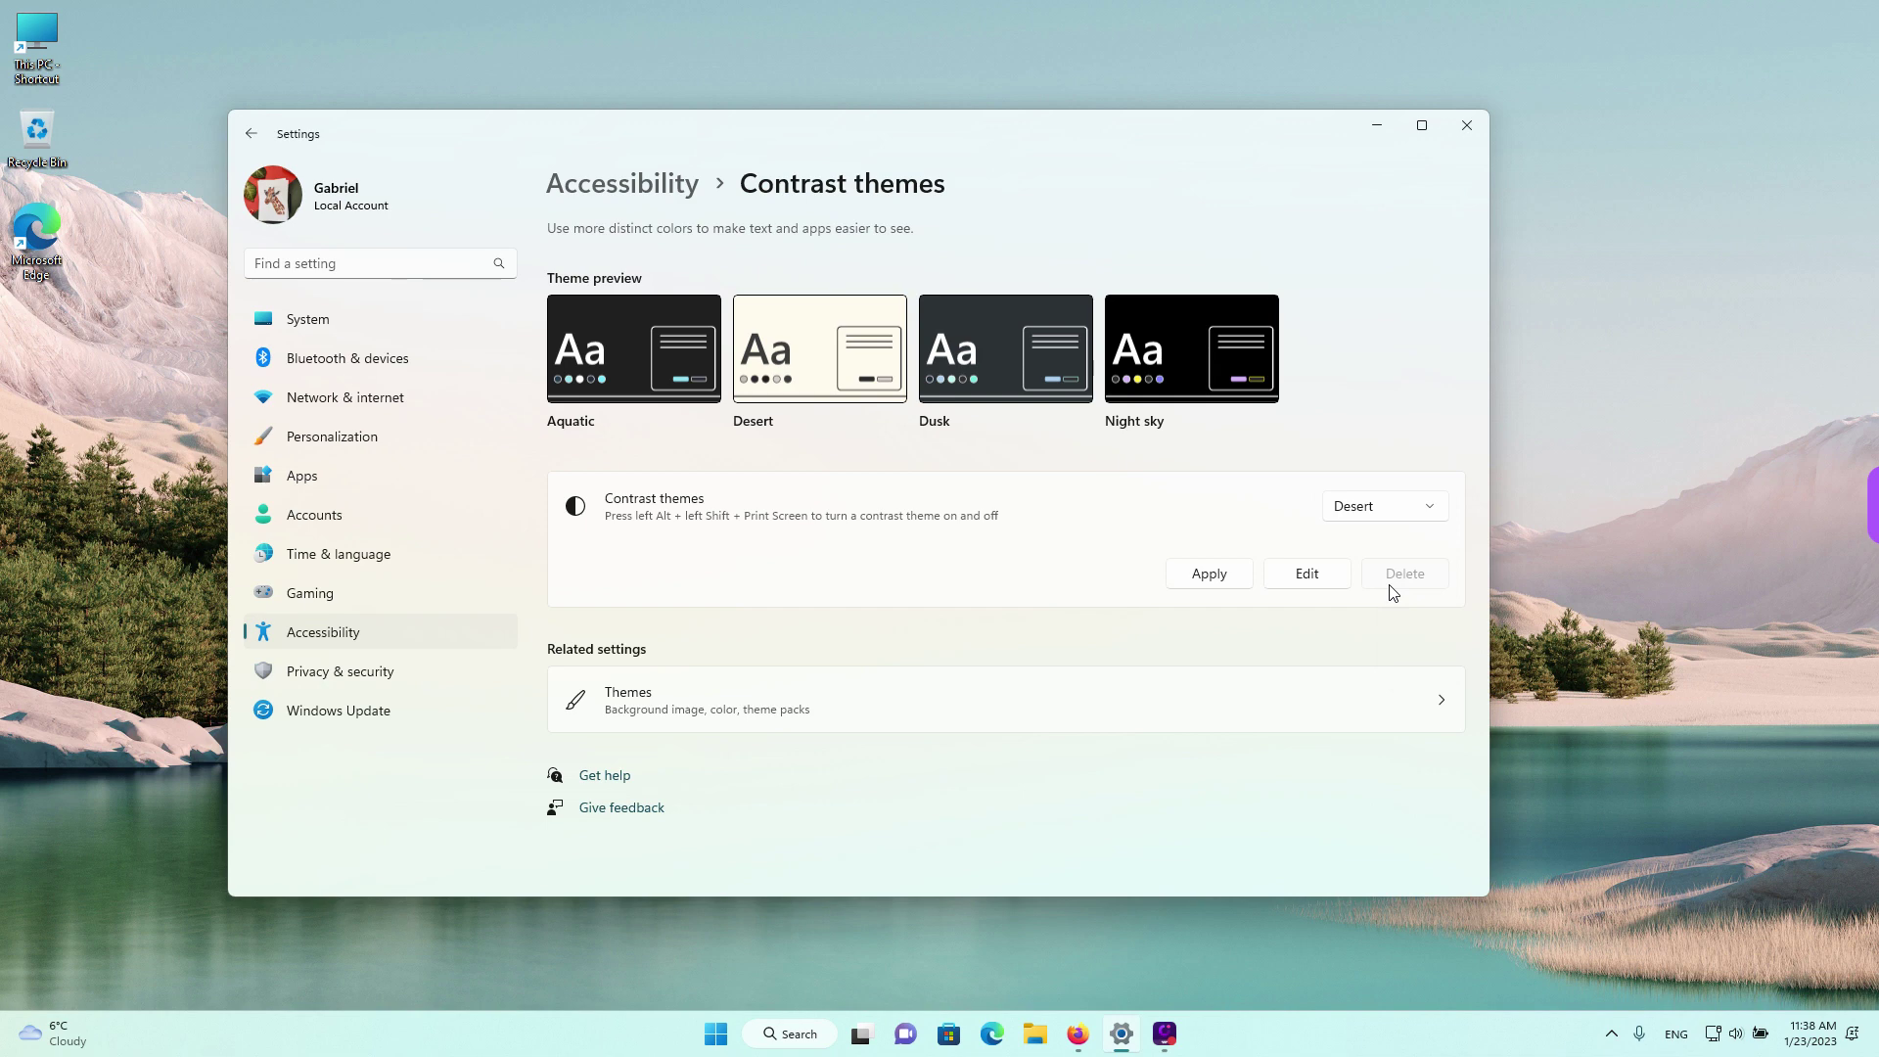
{"action": "left_click", "coordinate": [1236, 586]}
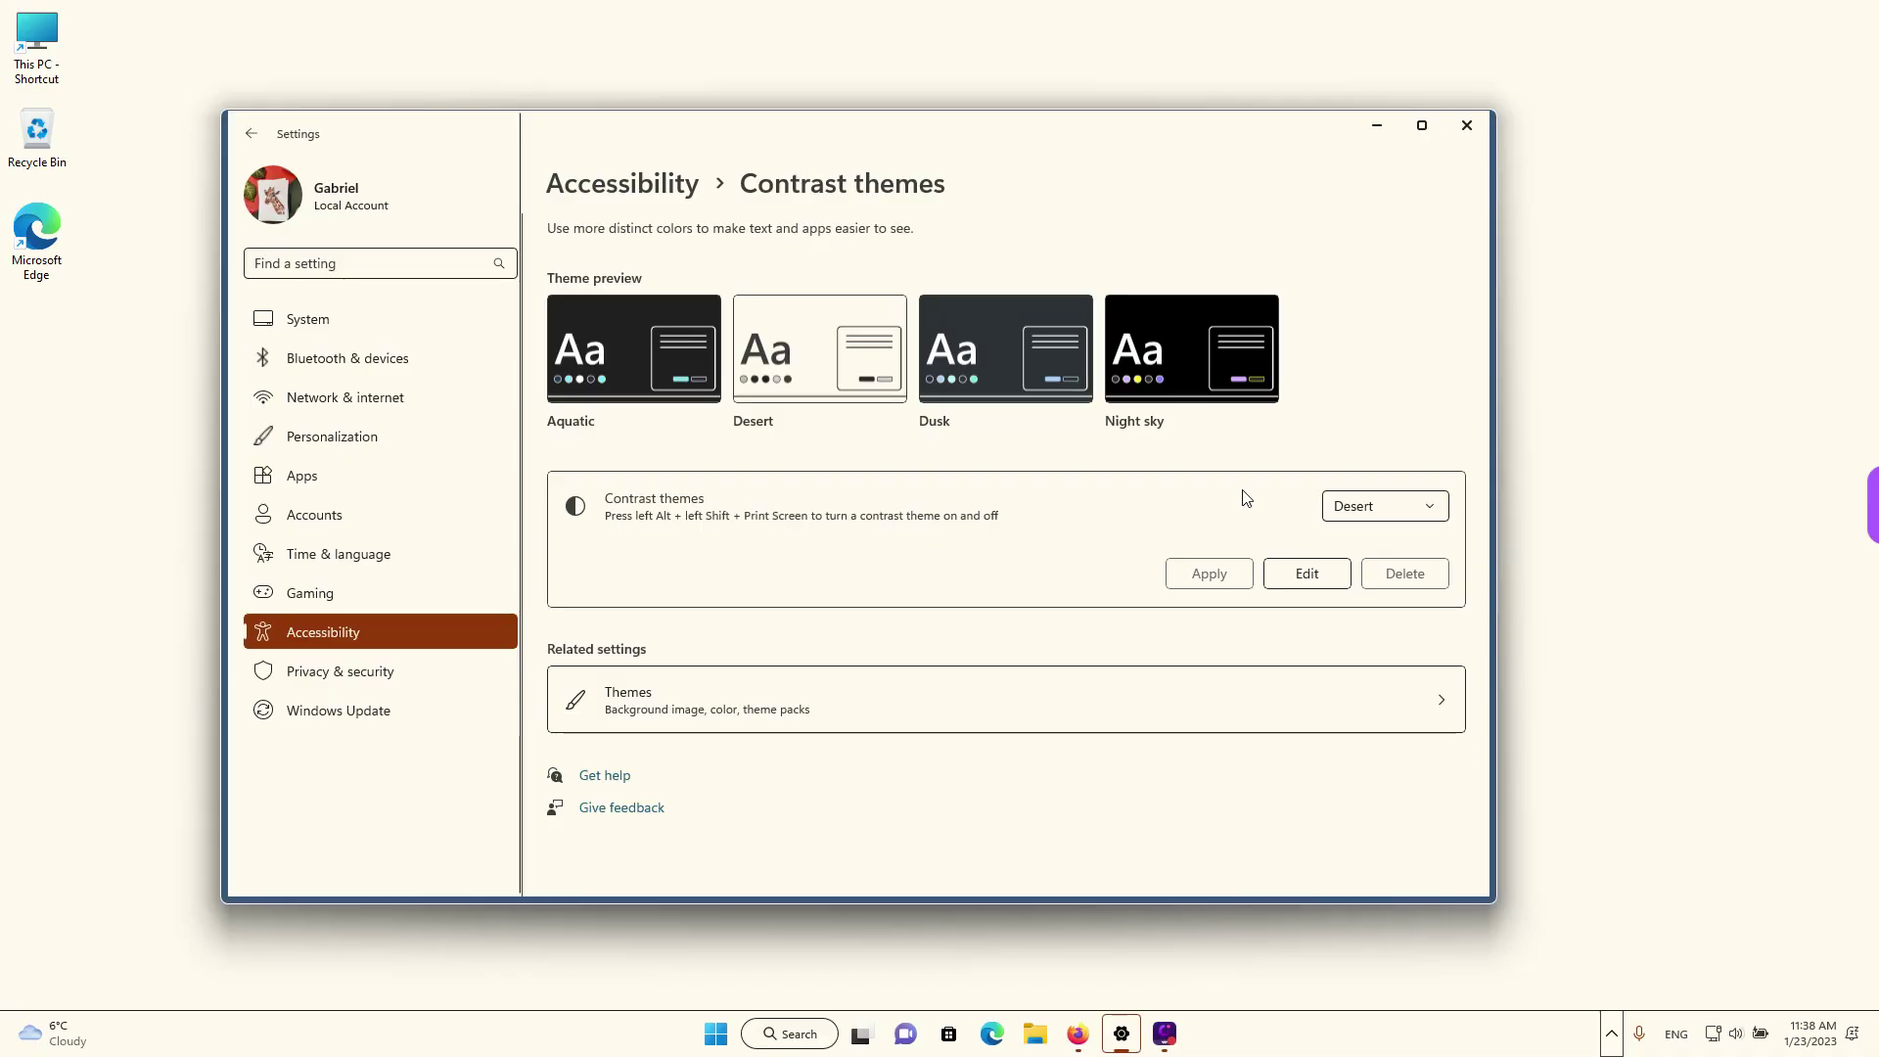
{"action": "mouse_move", "coordinate": [966, 137]}
{"action": "left_mouse_down"}
{"action": "mouse_move", "coordinate": [1125, 138]}
{"action": "mouse_move", "coordinate": [969, 147]}
{"action": "mouse_move", "coordinate": [995, 135]}
{"action": "left_mouse_up"}
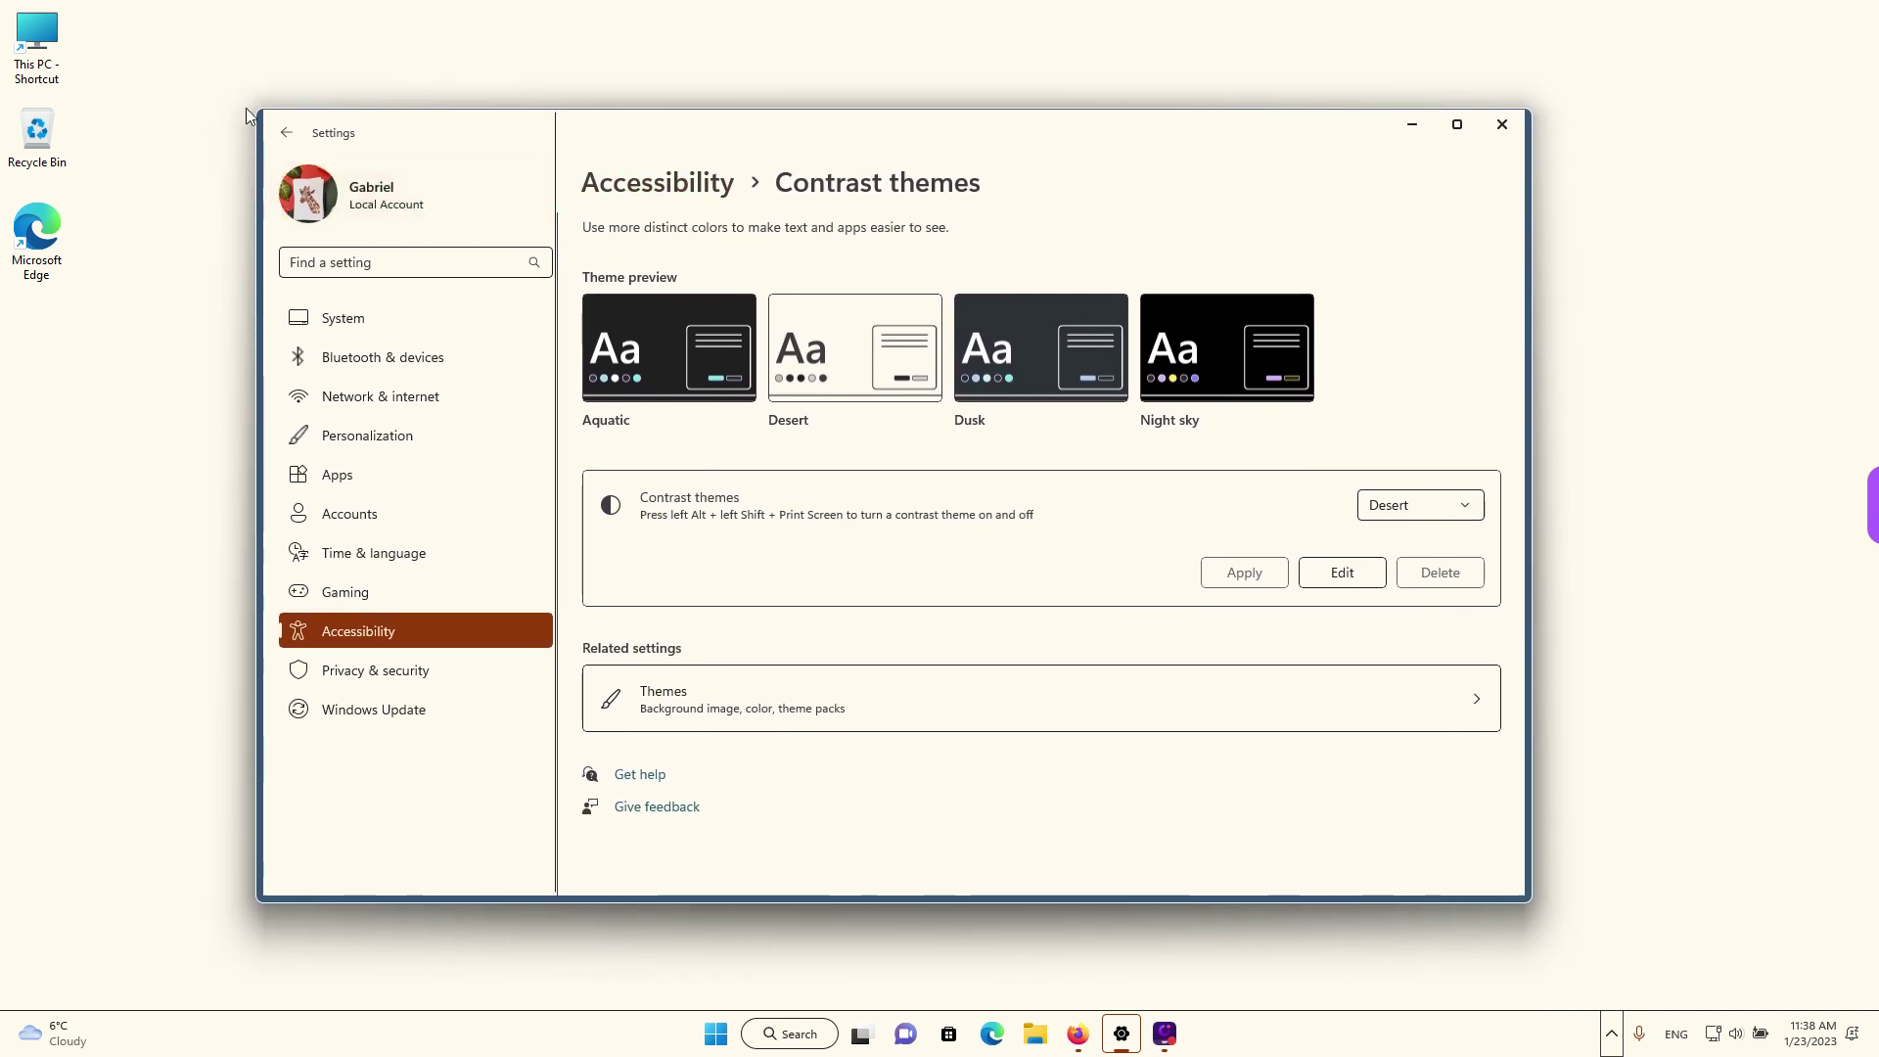
{"action": "left_click_drag", "start_coordinate": [259, 114], "coordinate": [235, 209]}
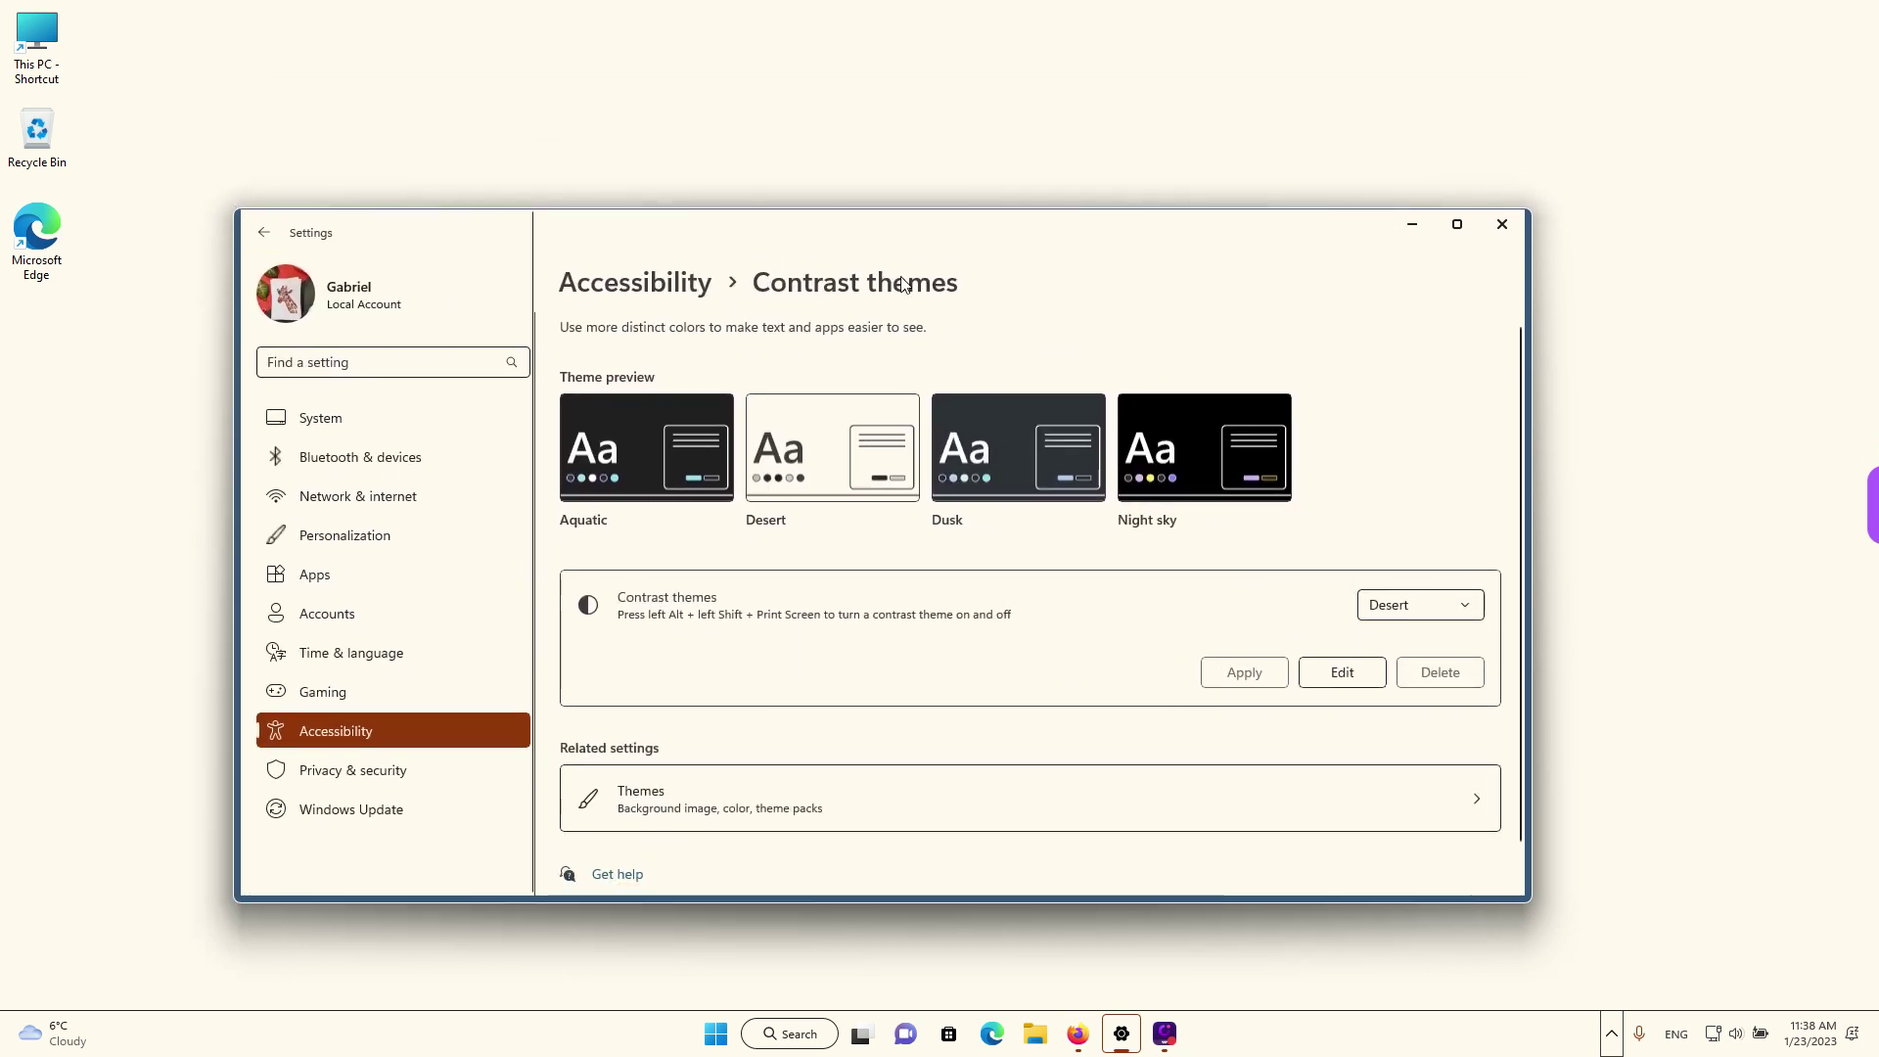
- Apply the Dusk contrast theme and check how the Start menu and Settings window look with it
{"action": "left_click_drag", "start_coordinate": [987, 210], "coordinate": [987, 182]}
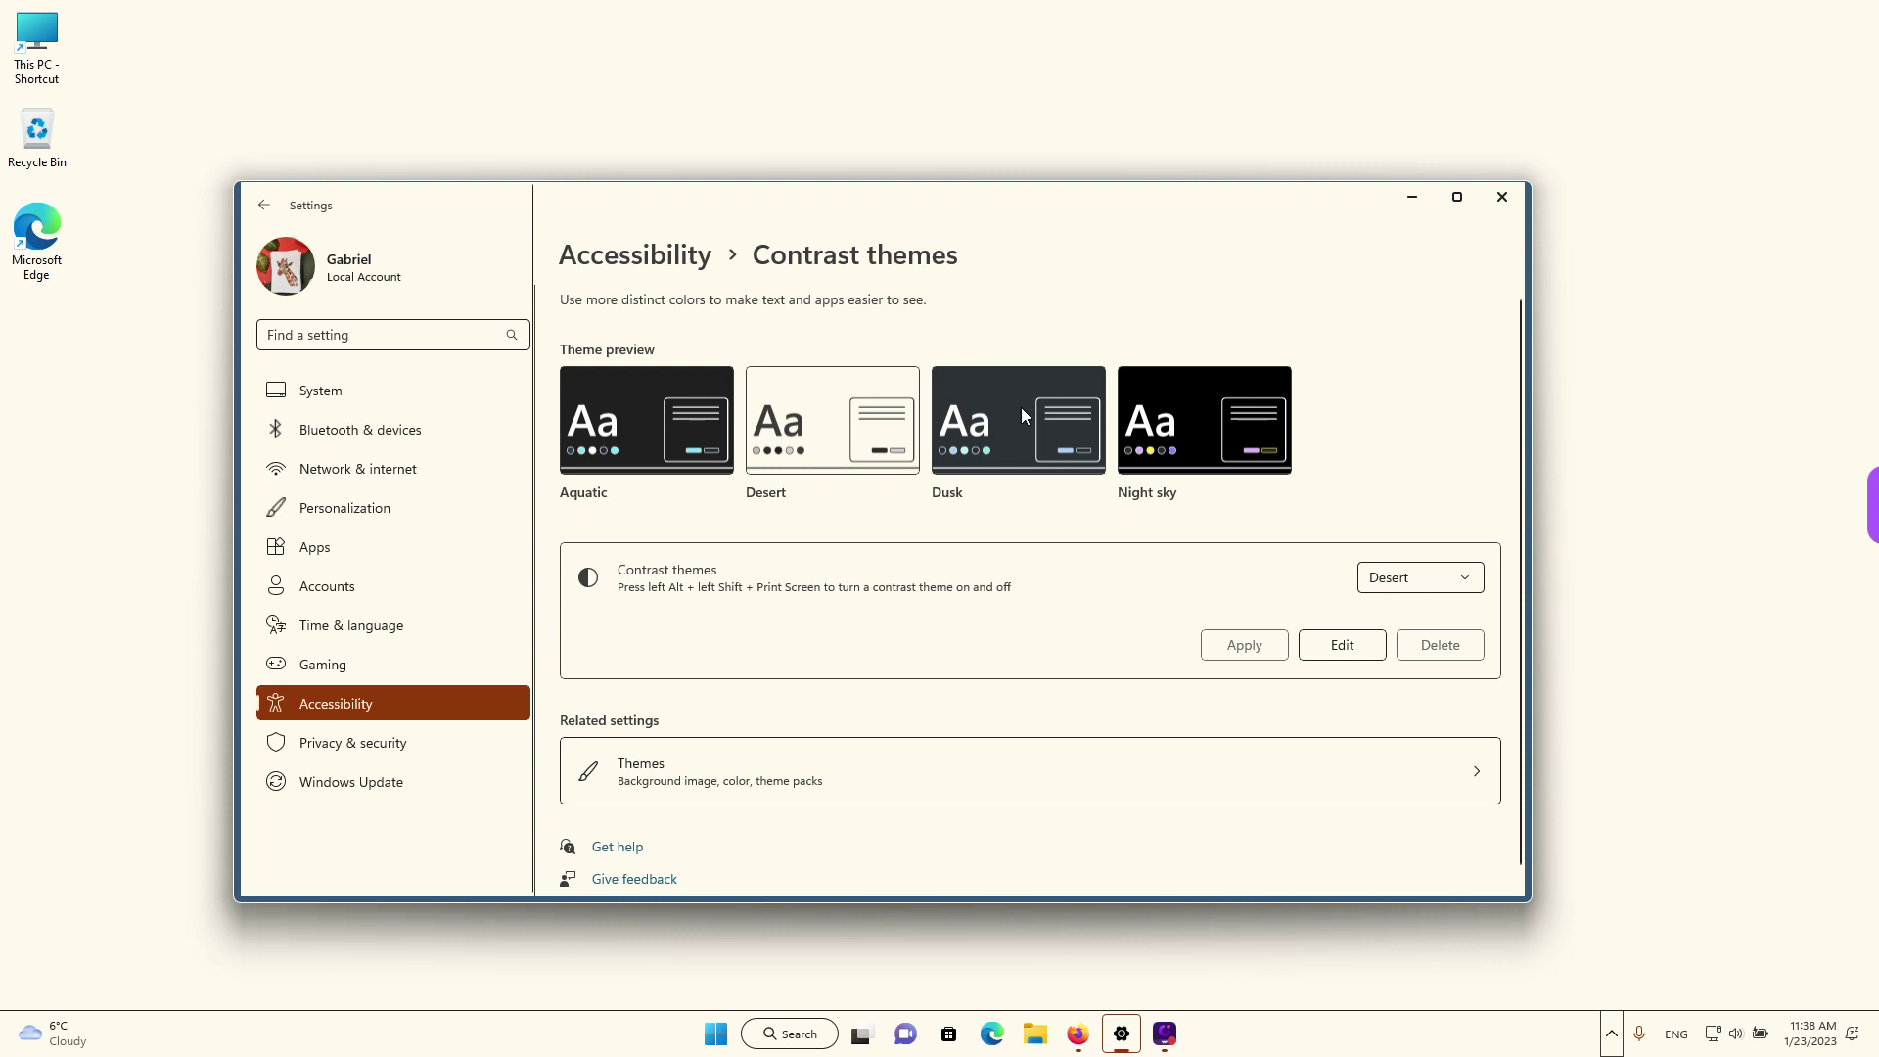
{"action": "left_click", "coordinate": [1420, 577]}
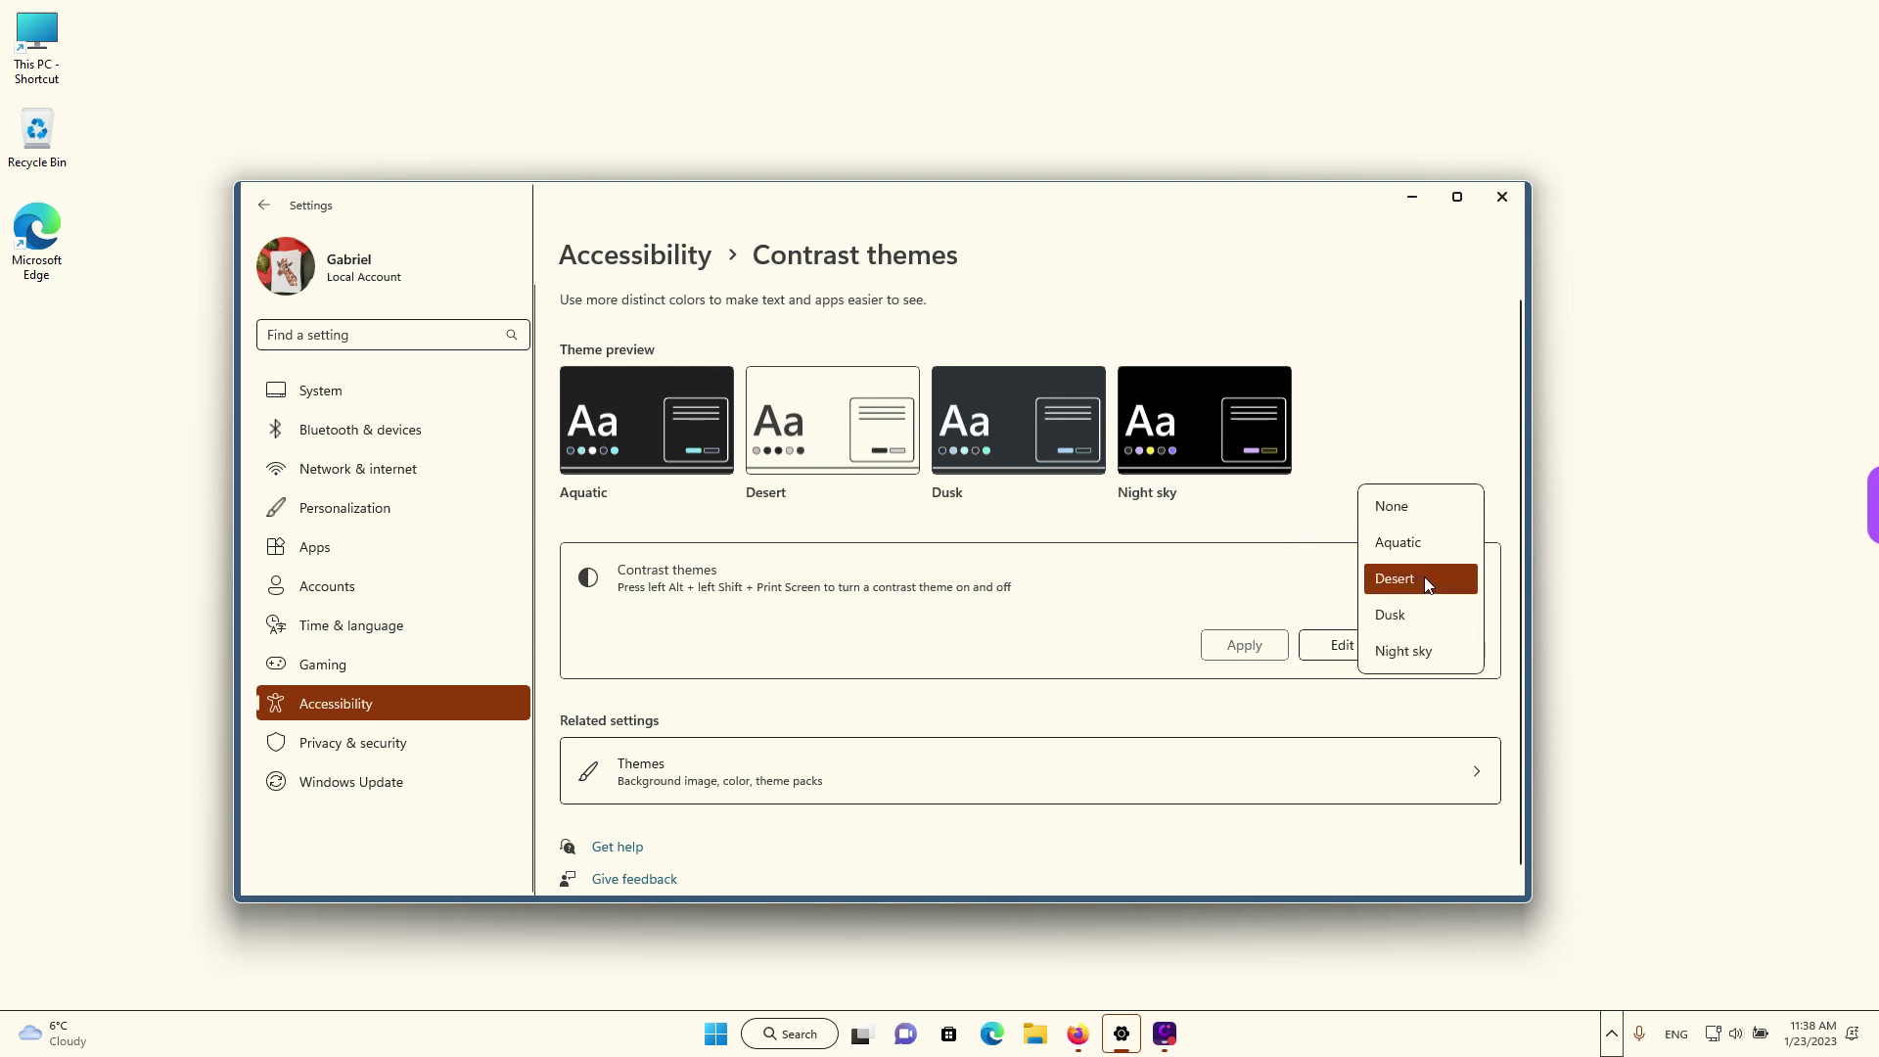
{"action": "left_click", "coordinate": [1430, 627]}
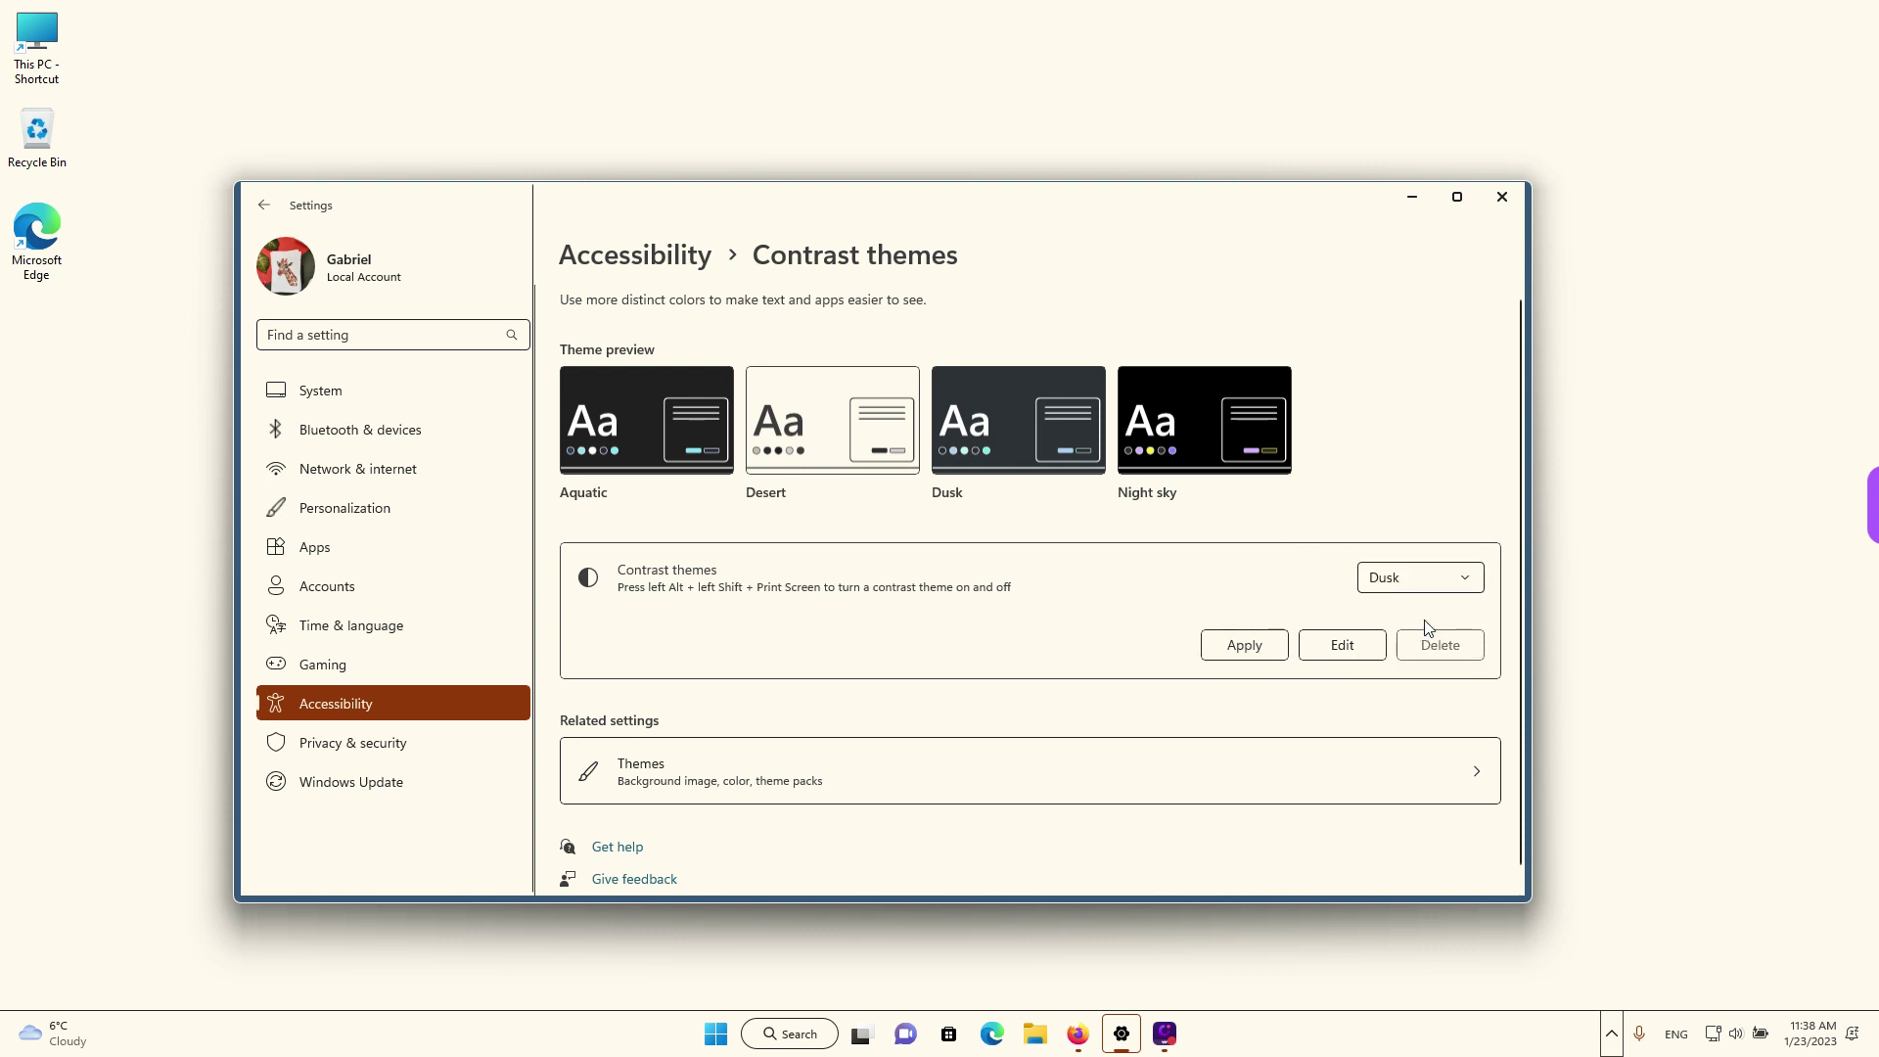
{"action": "left_click", "coordinate": [1261, 649]}
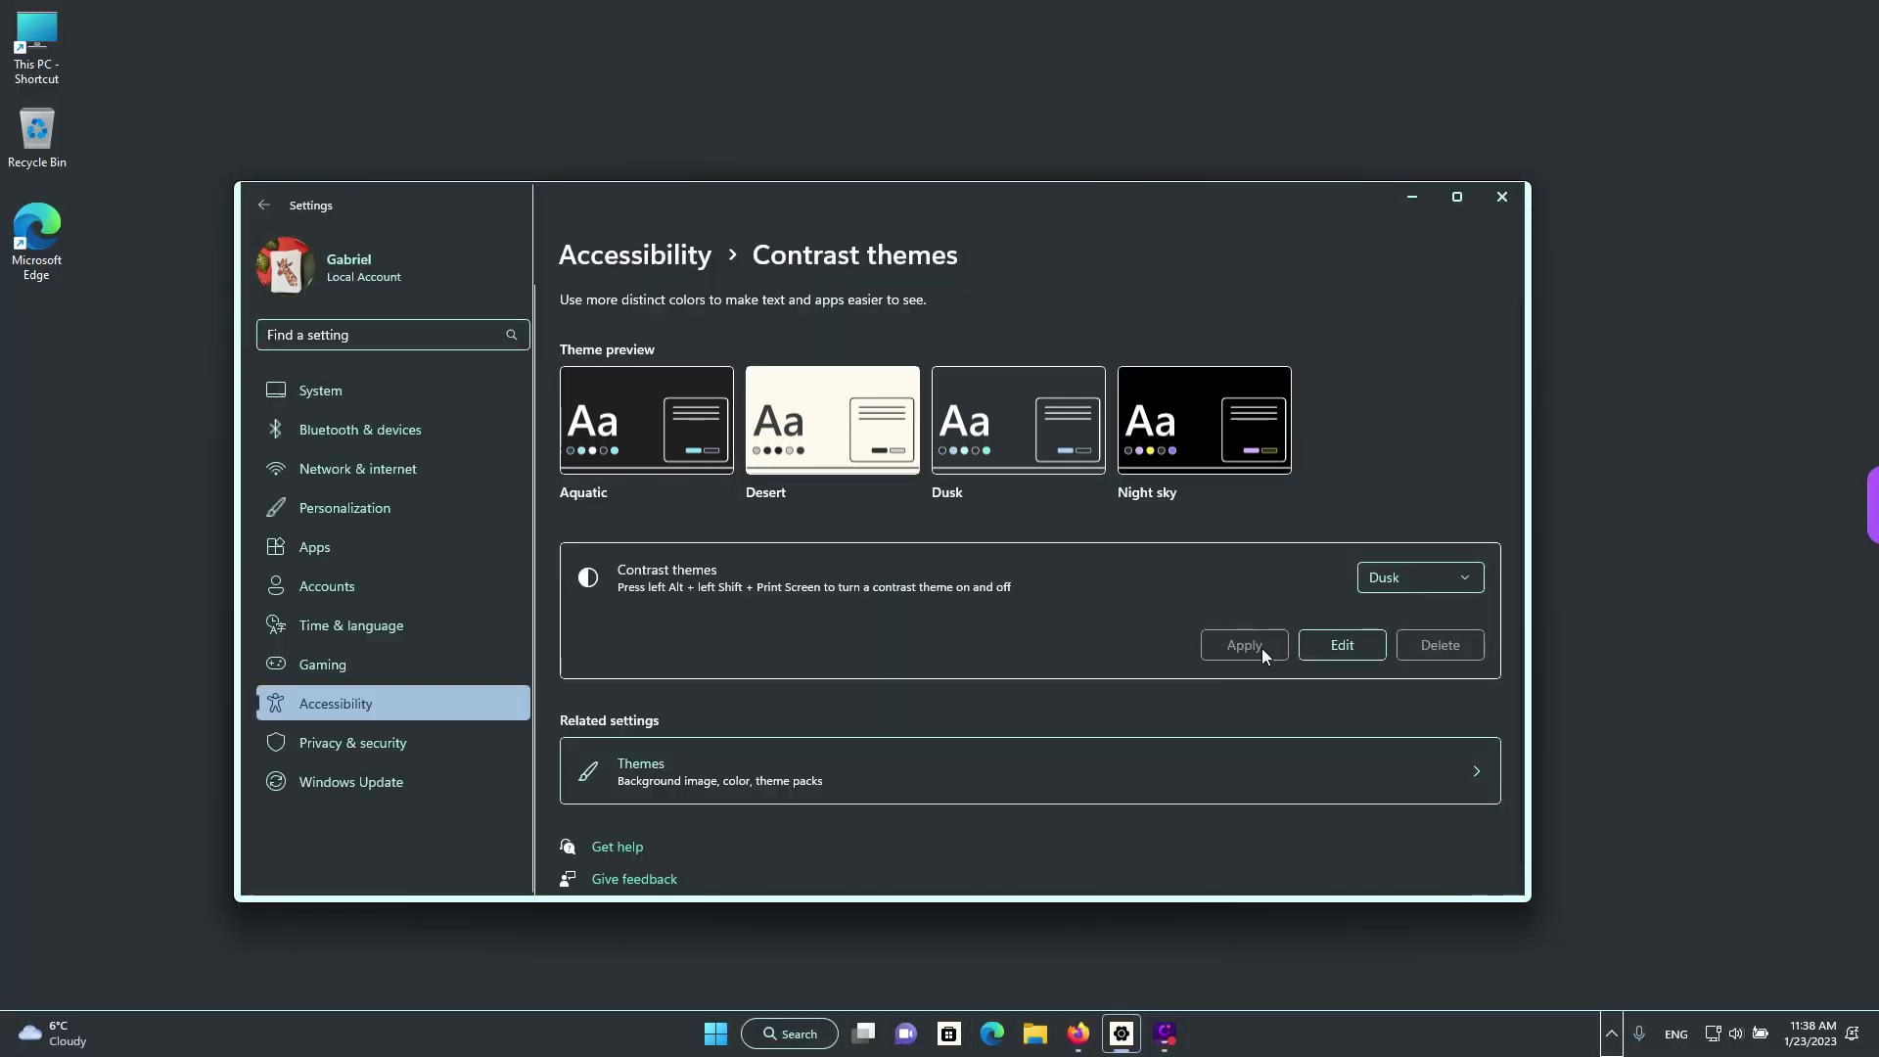
{"action": "mouse_move", "coordinate": [1190, 209]}
{"action": "left_mouse_down"}
{"action": "mouse_move", "coordinate": [1293, 195]}
{"action": "mouse_move", "coordinate": [1196, 197]}
{"action": "left_mouse_up"}
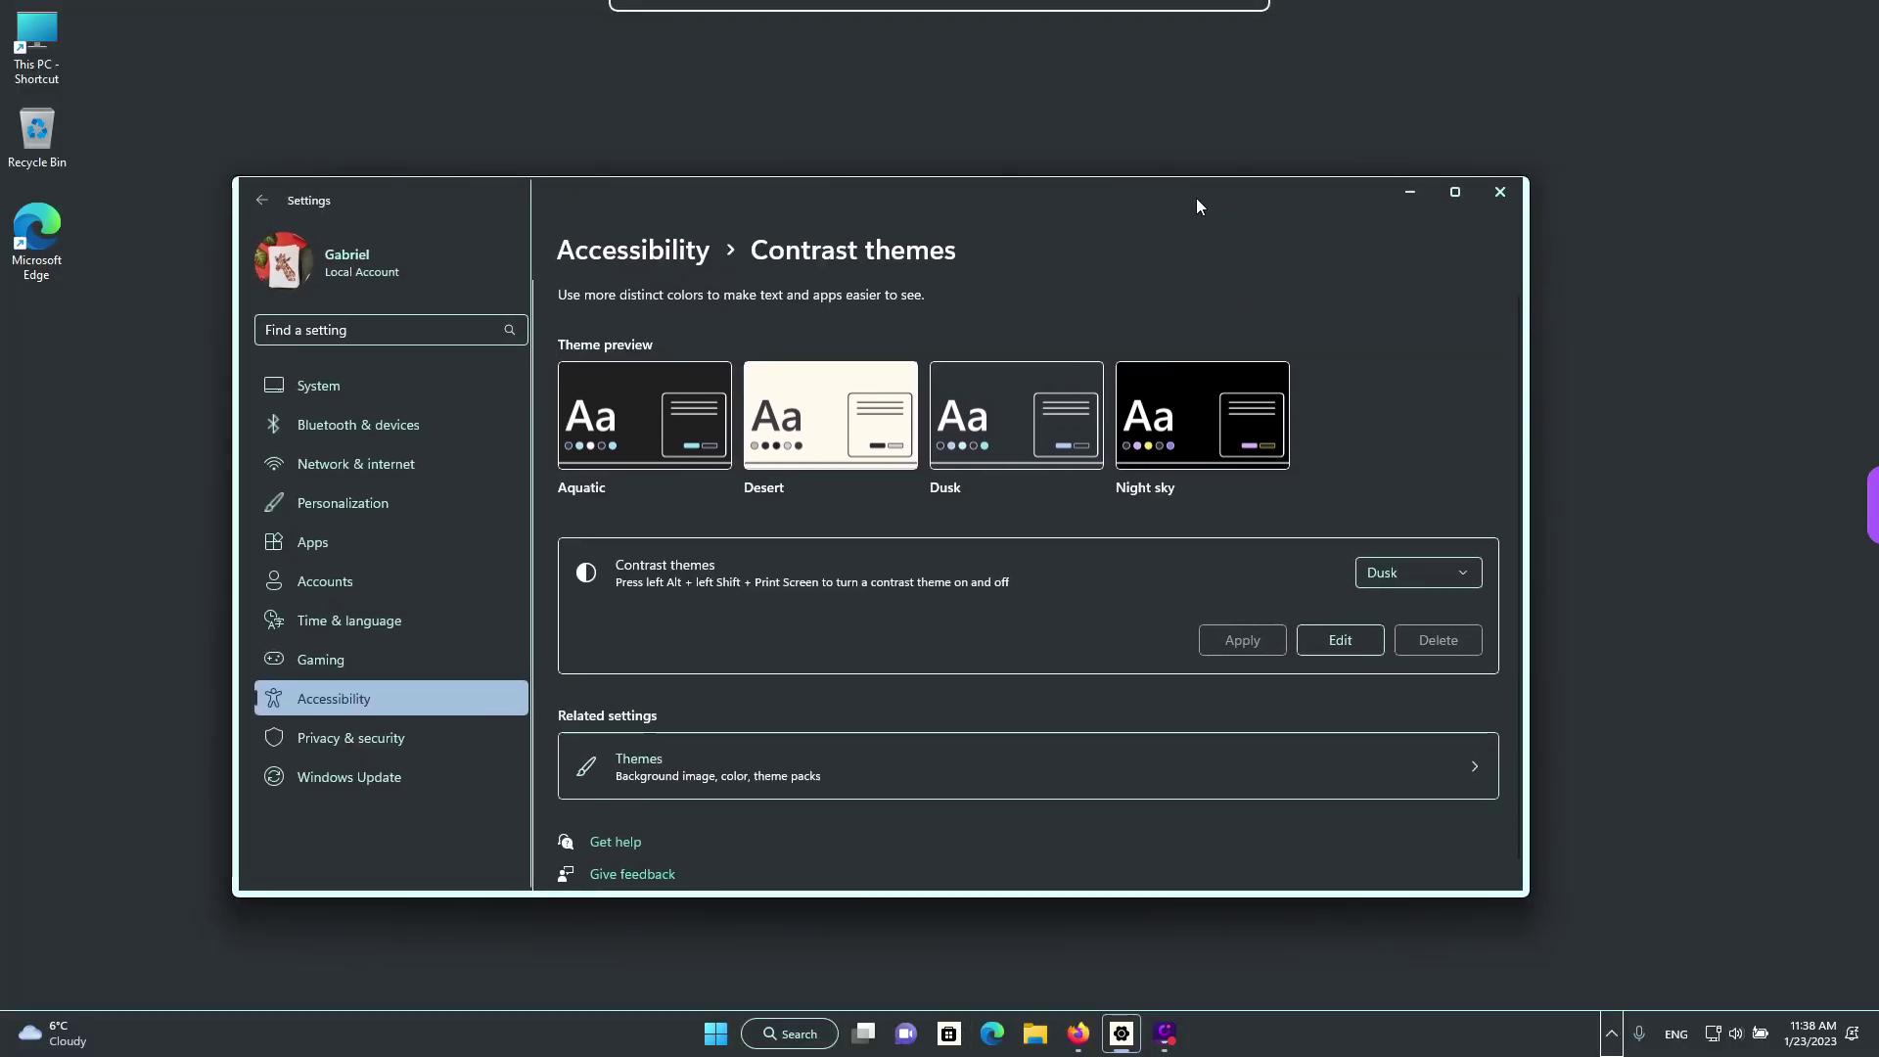
{"action": "left_click", "coordinate": [703, 1040]}
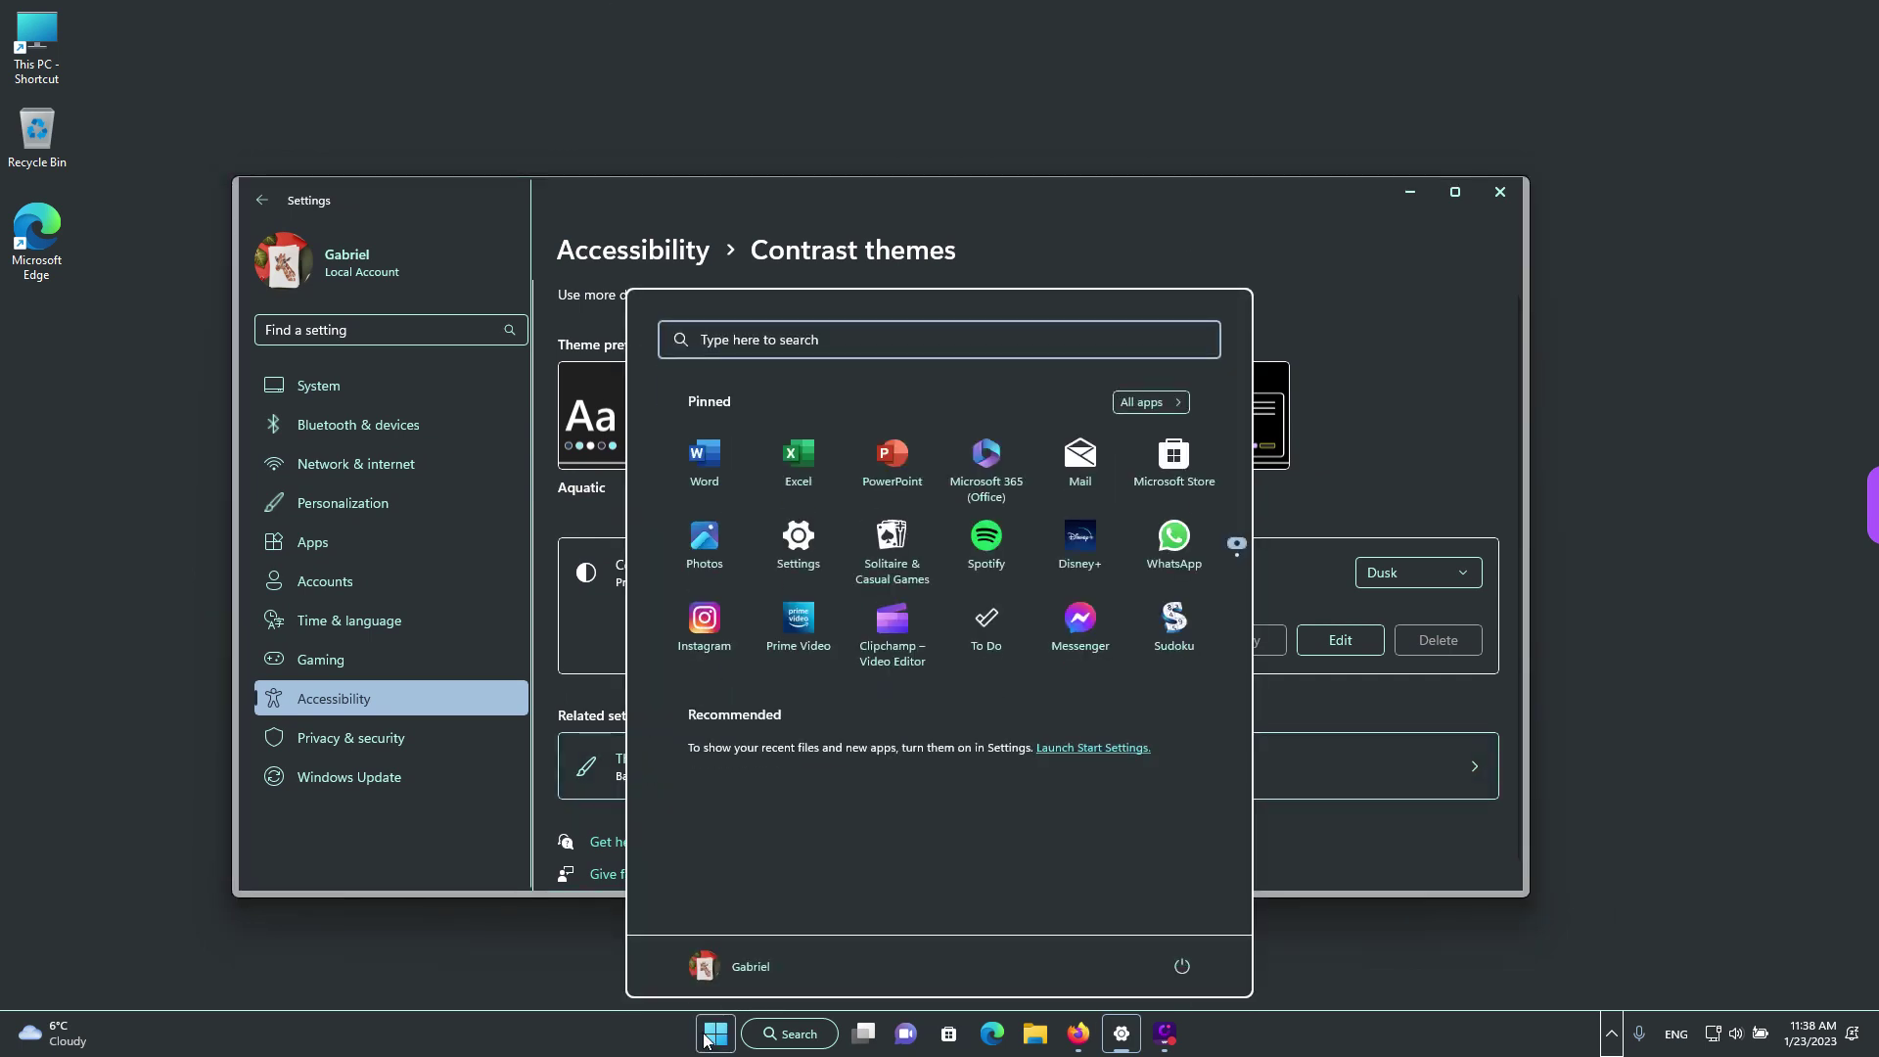
{"action": "left_click", "coordinate": [709, 1039]}
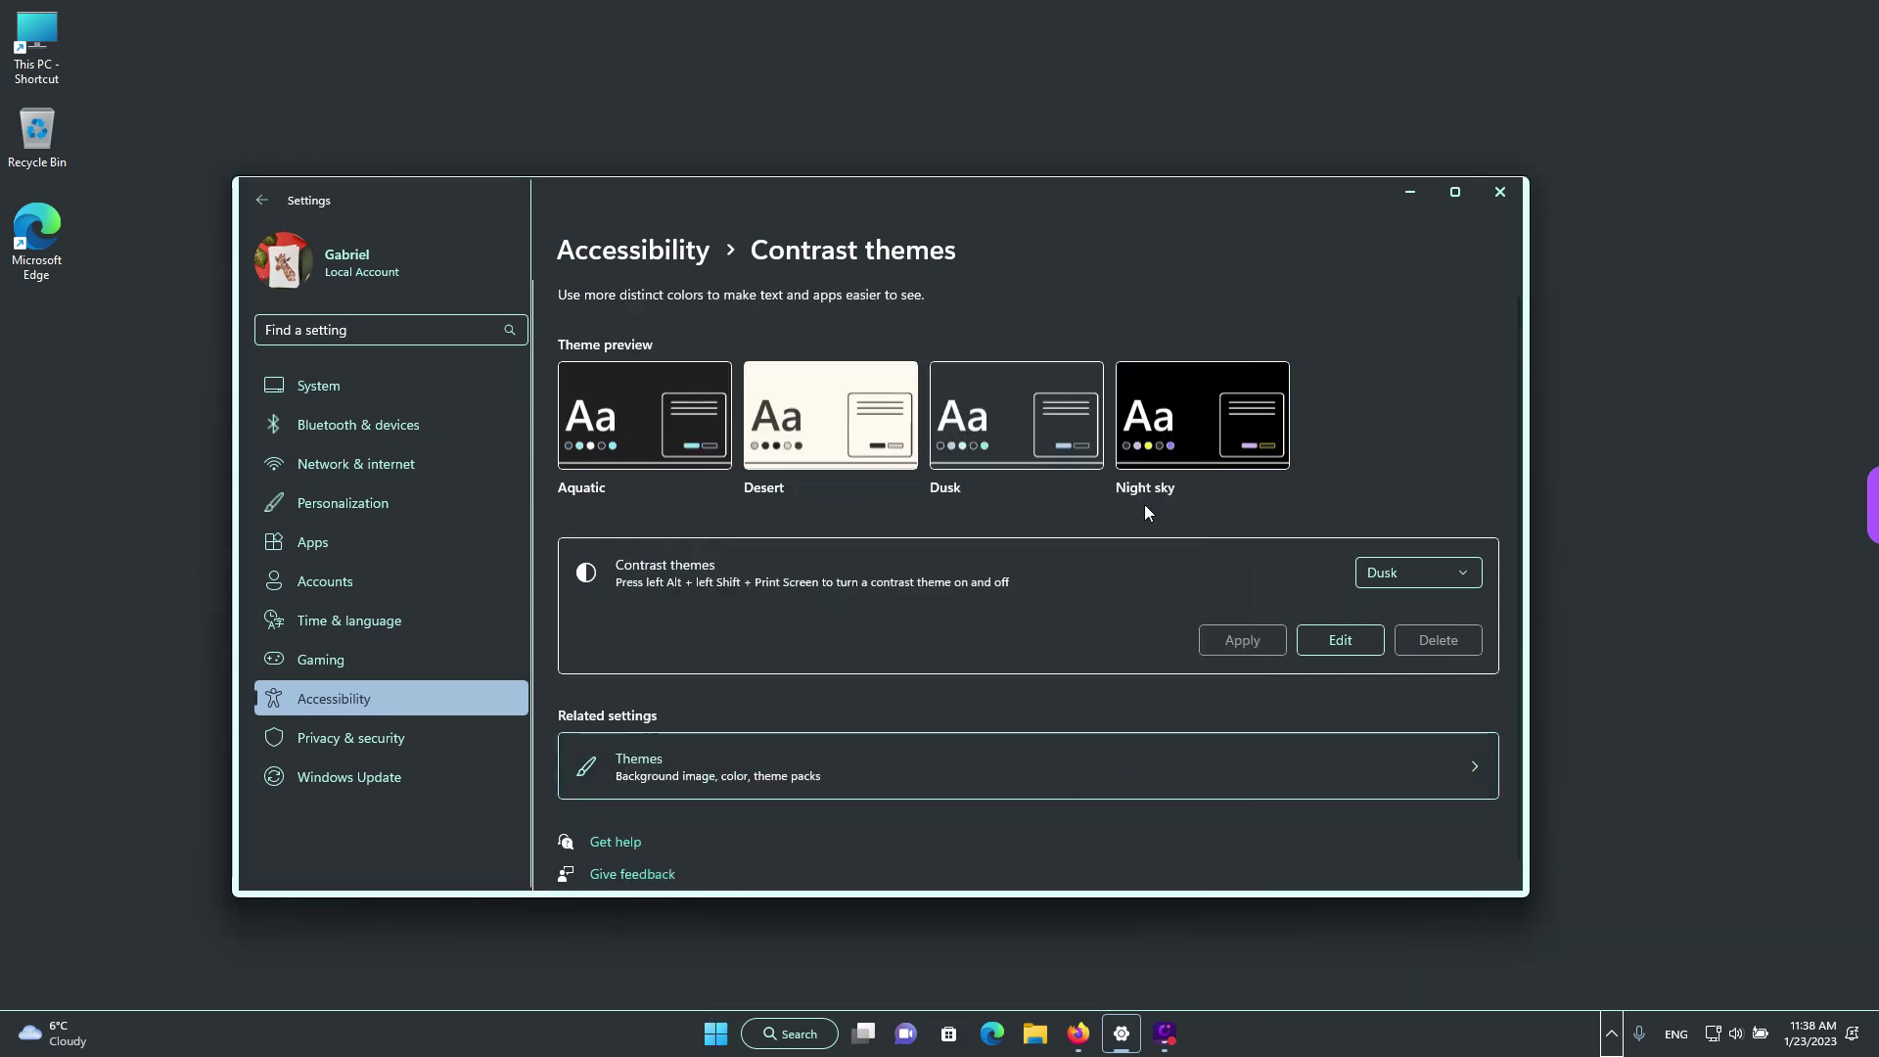
{"action": "mouse_move", "coordinate": [1068, 216]}
{"action": "left_mouse_down"}
{"action": "mouse_move", "coordinate": [1120, 210]}
{"action": "mouse_move", "coordinate": [1057, 214]}
{"action": "mouse_move", "coordinate": [1057, 195]}
{"action": "left_mouse_up"}
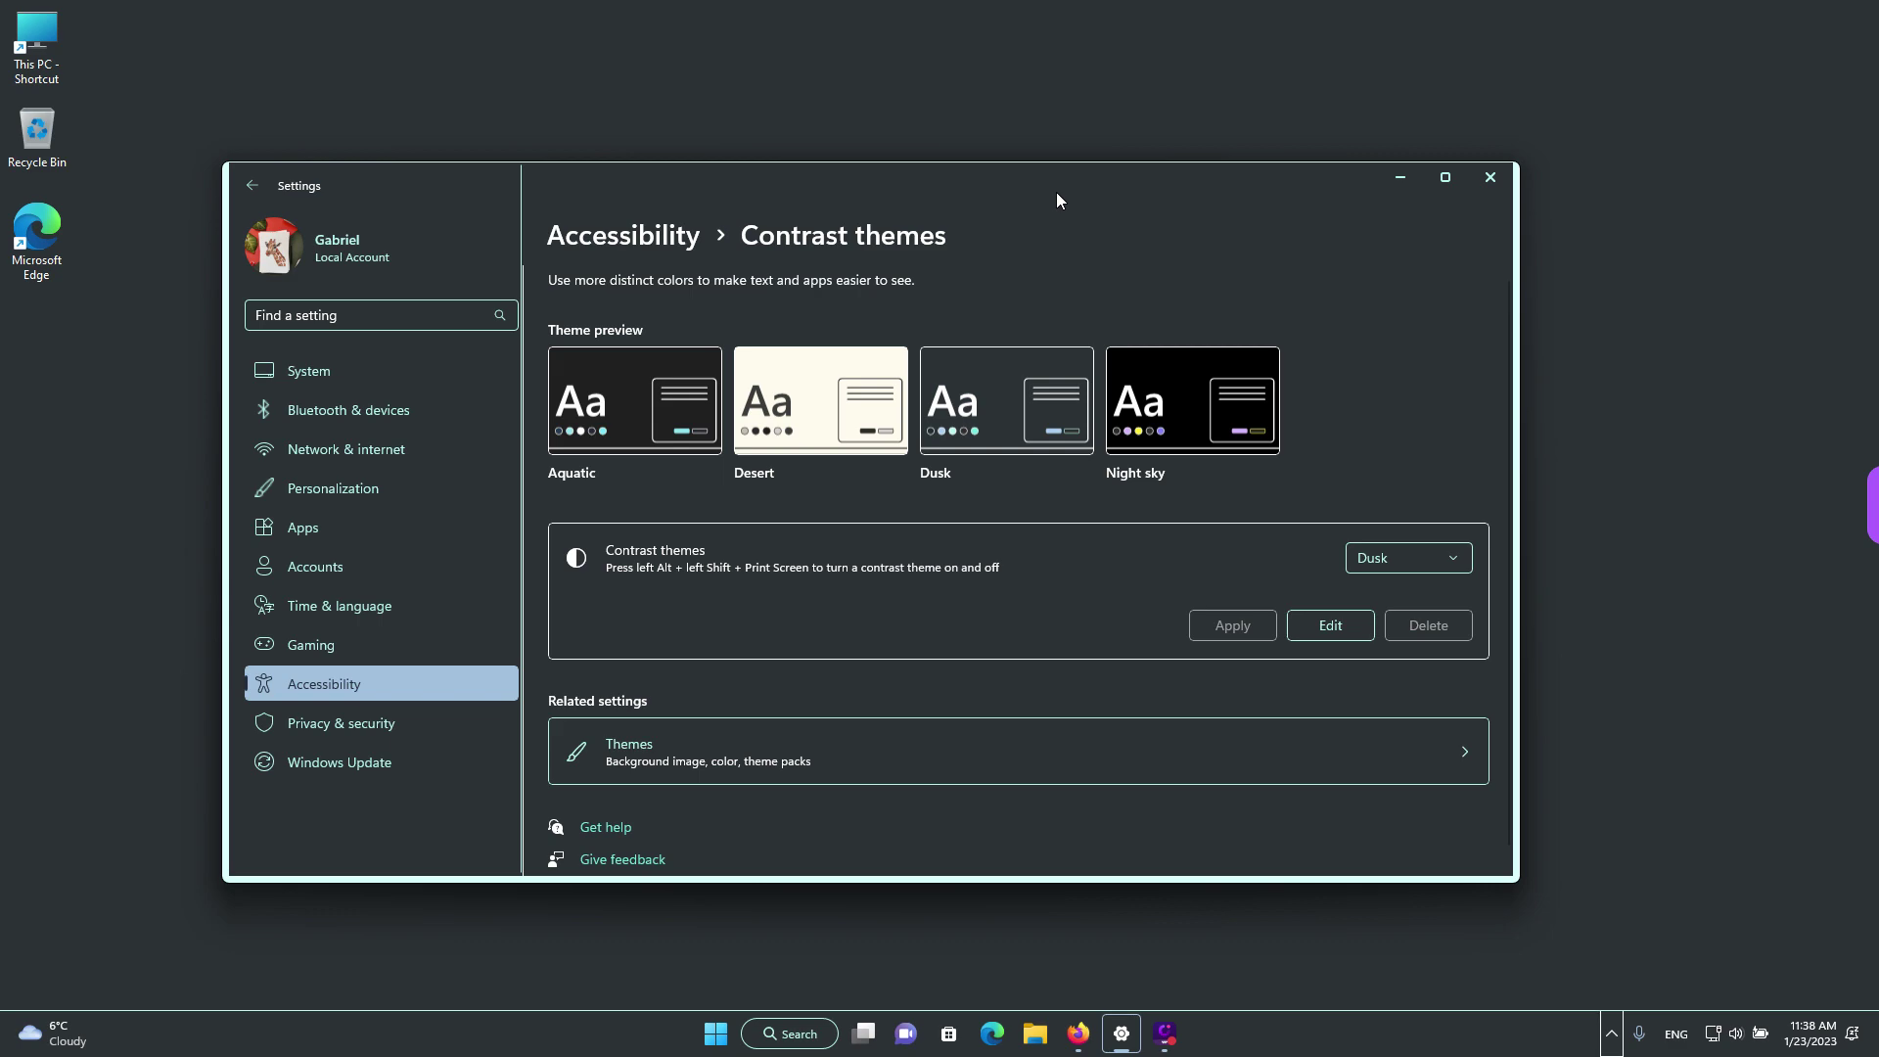
- Turn off the contrast theme, and bring up the High Contrast prompt and dismiss it without enabling the theme
{"action": "key", "text": "alt+shift+Print"}
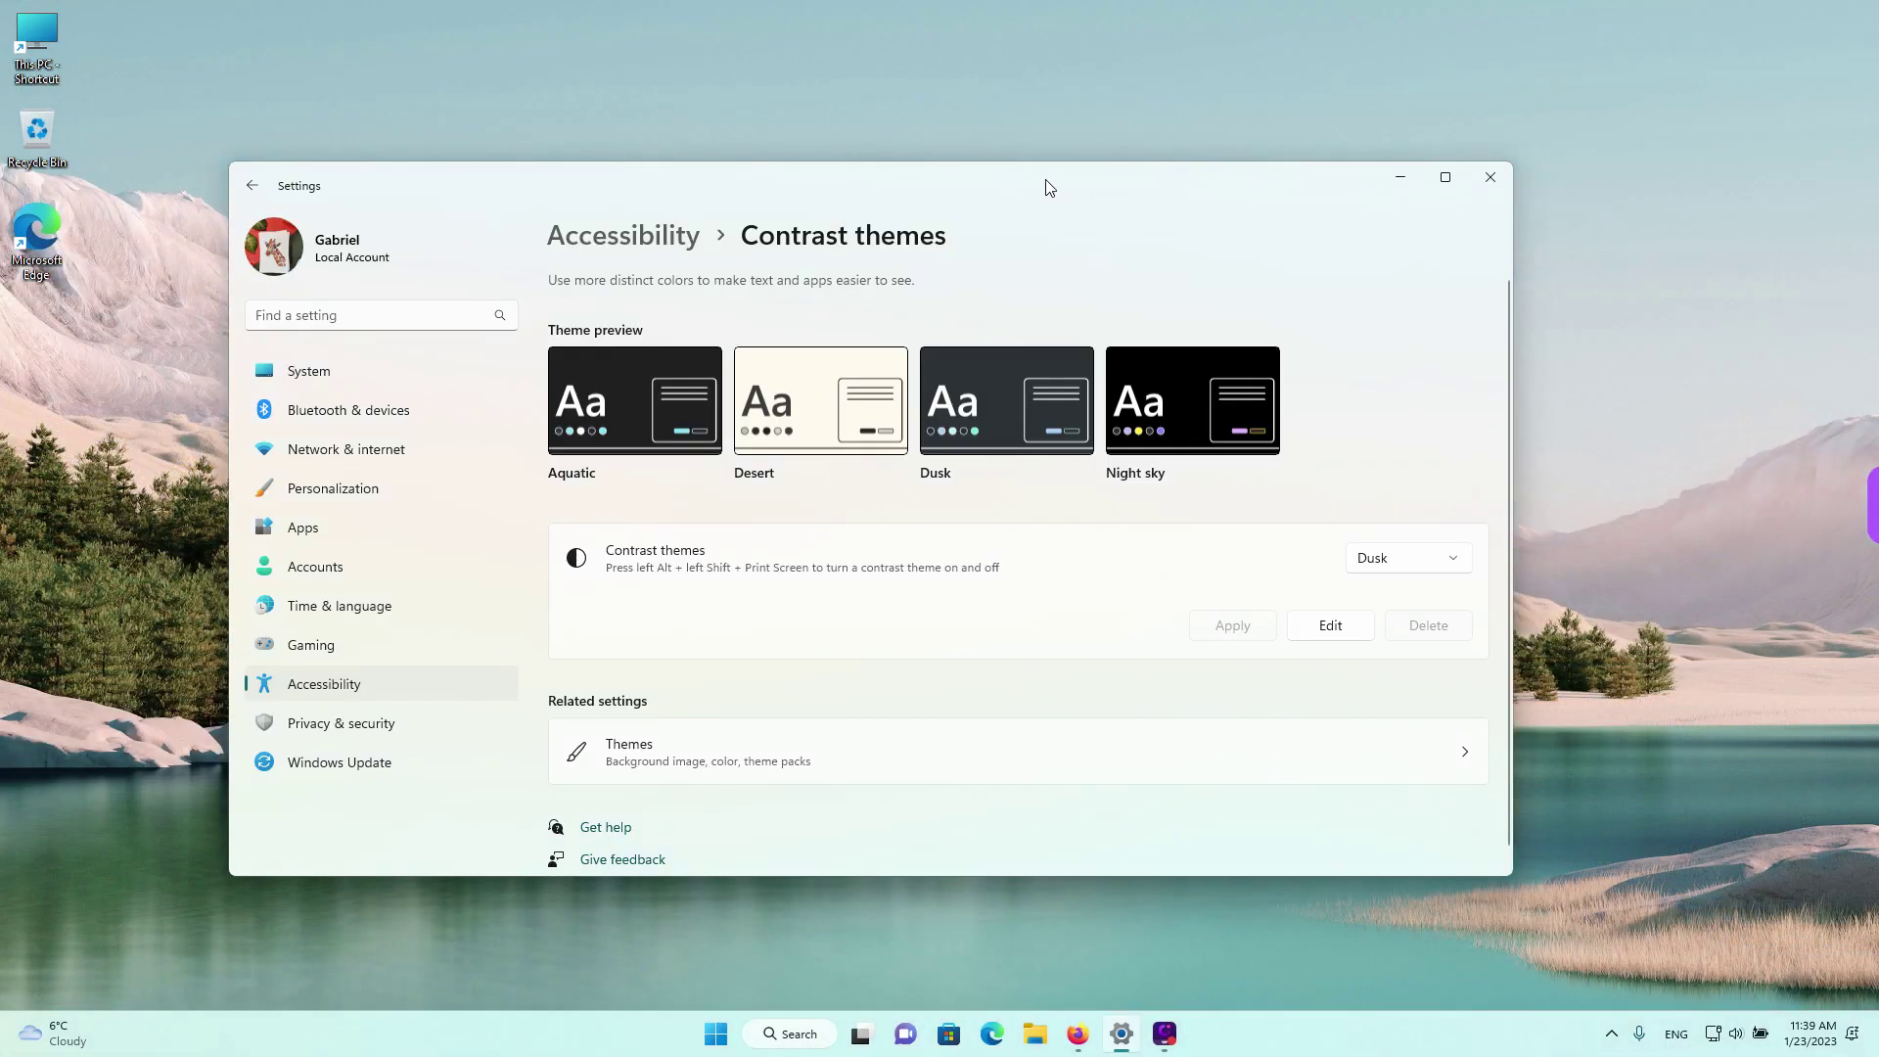
{"action": "left_click_drag", "start_coordinate": [1044, 185], "coordinate": [1130, 186]}
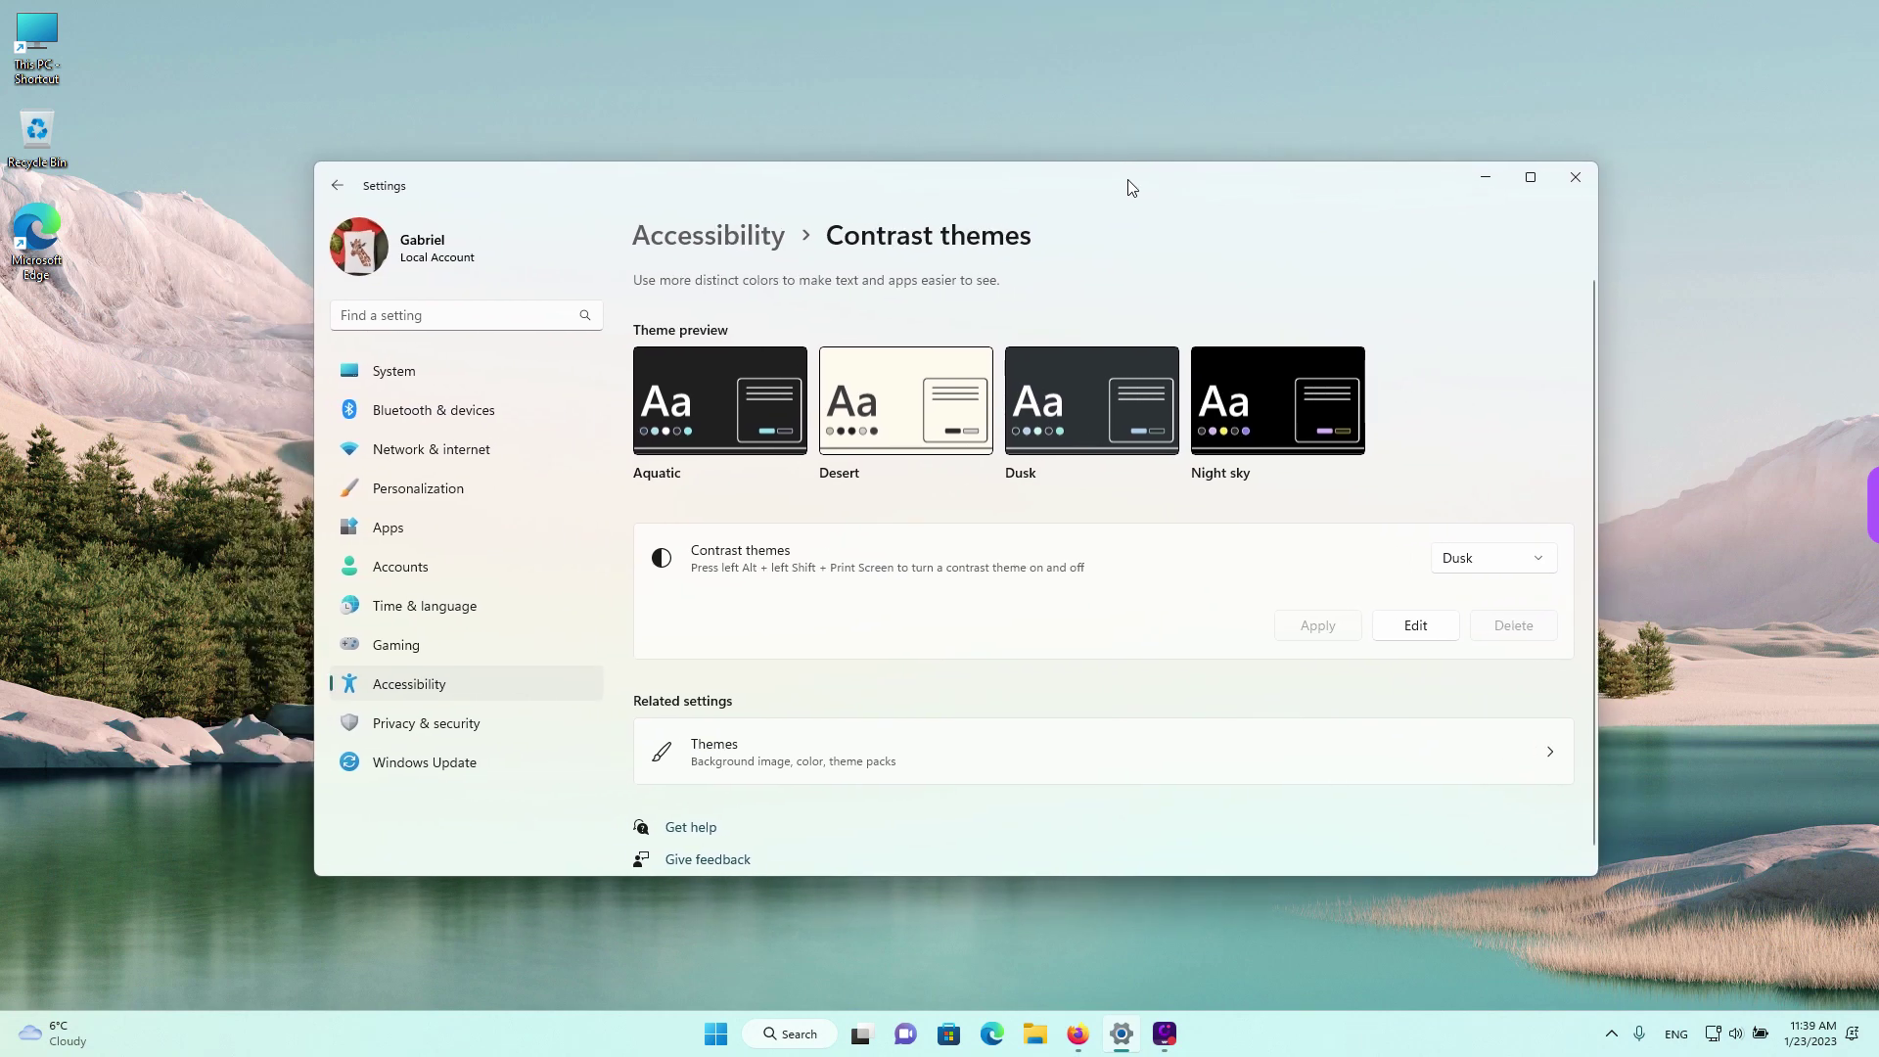
{"action": "key", "text": "alt+shift+Print"}
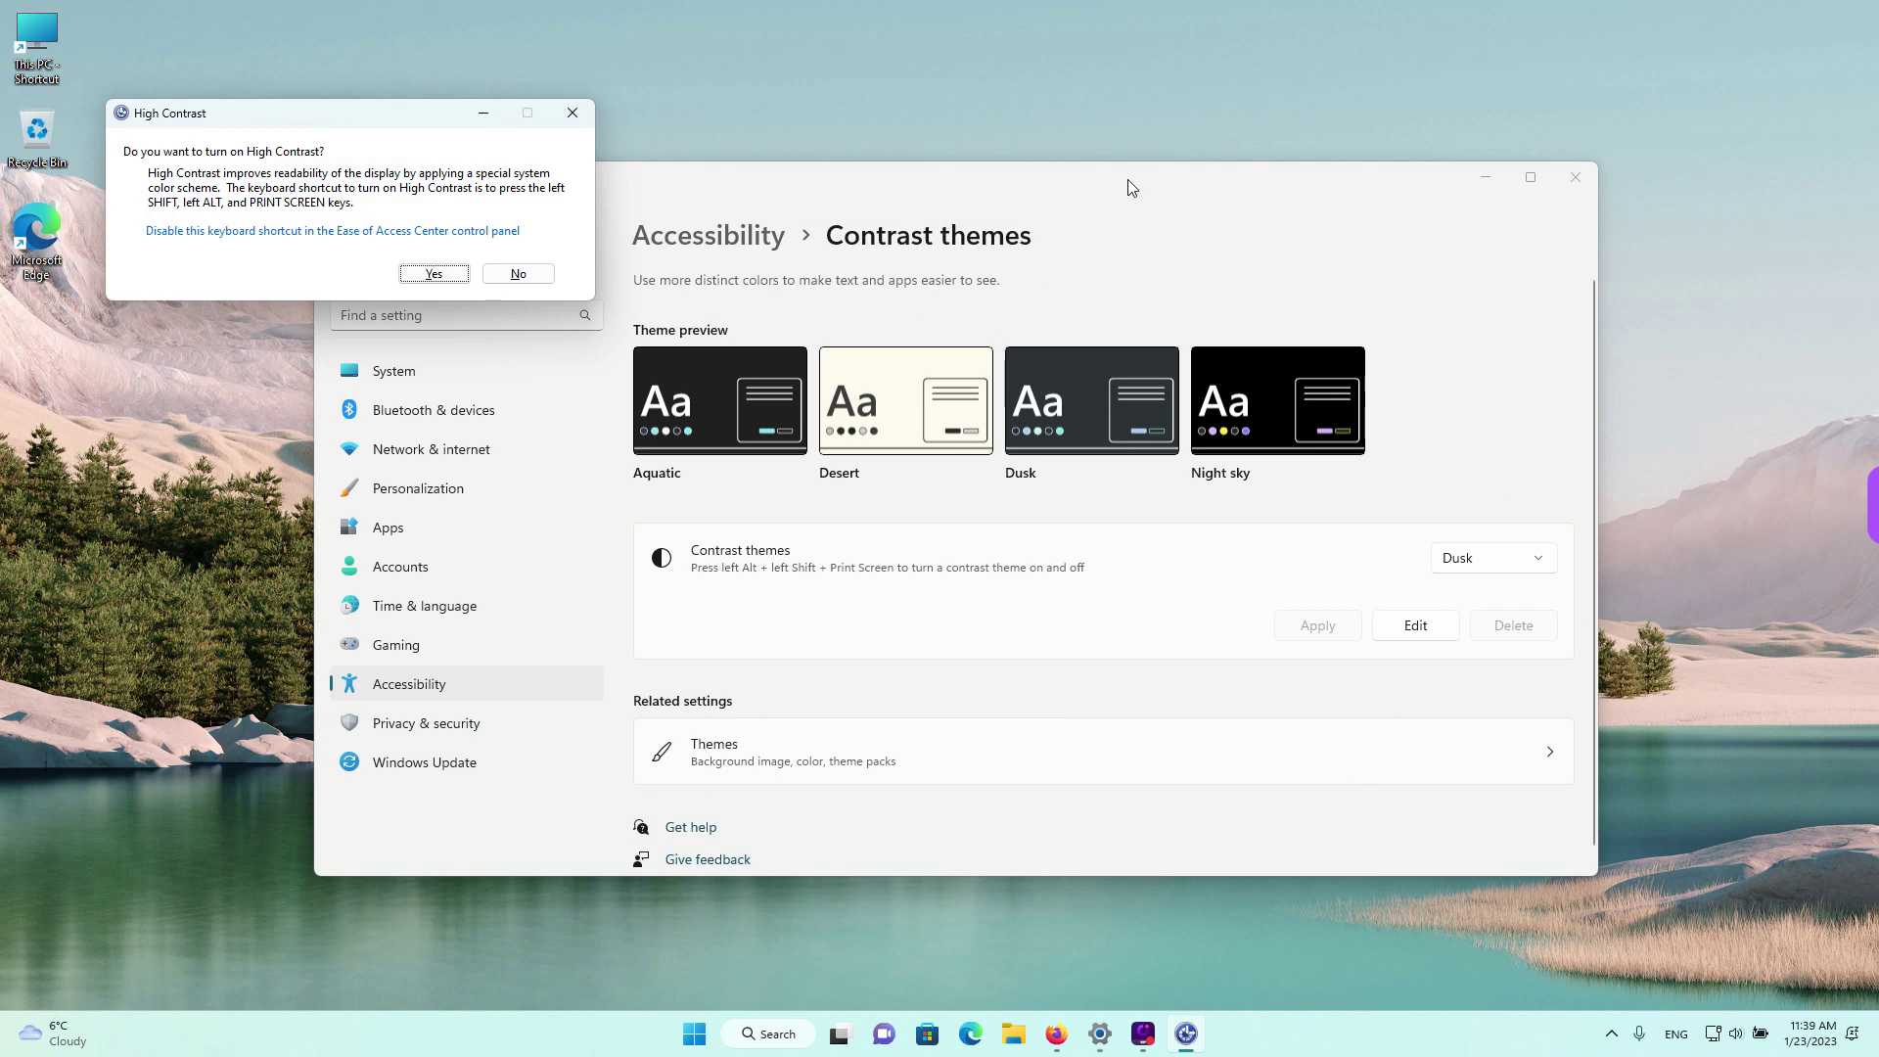
{"action": "left_click_drag", "start_coordinate": [219, 113], "coordinate": [256, 123]}
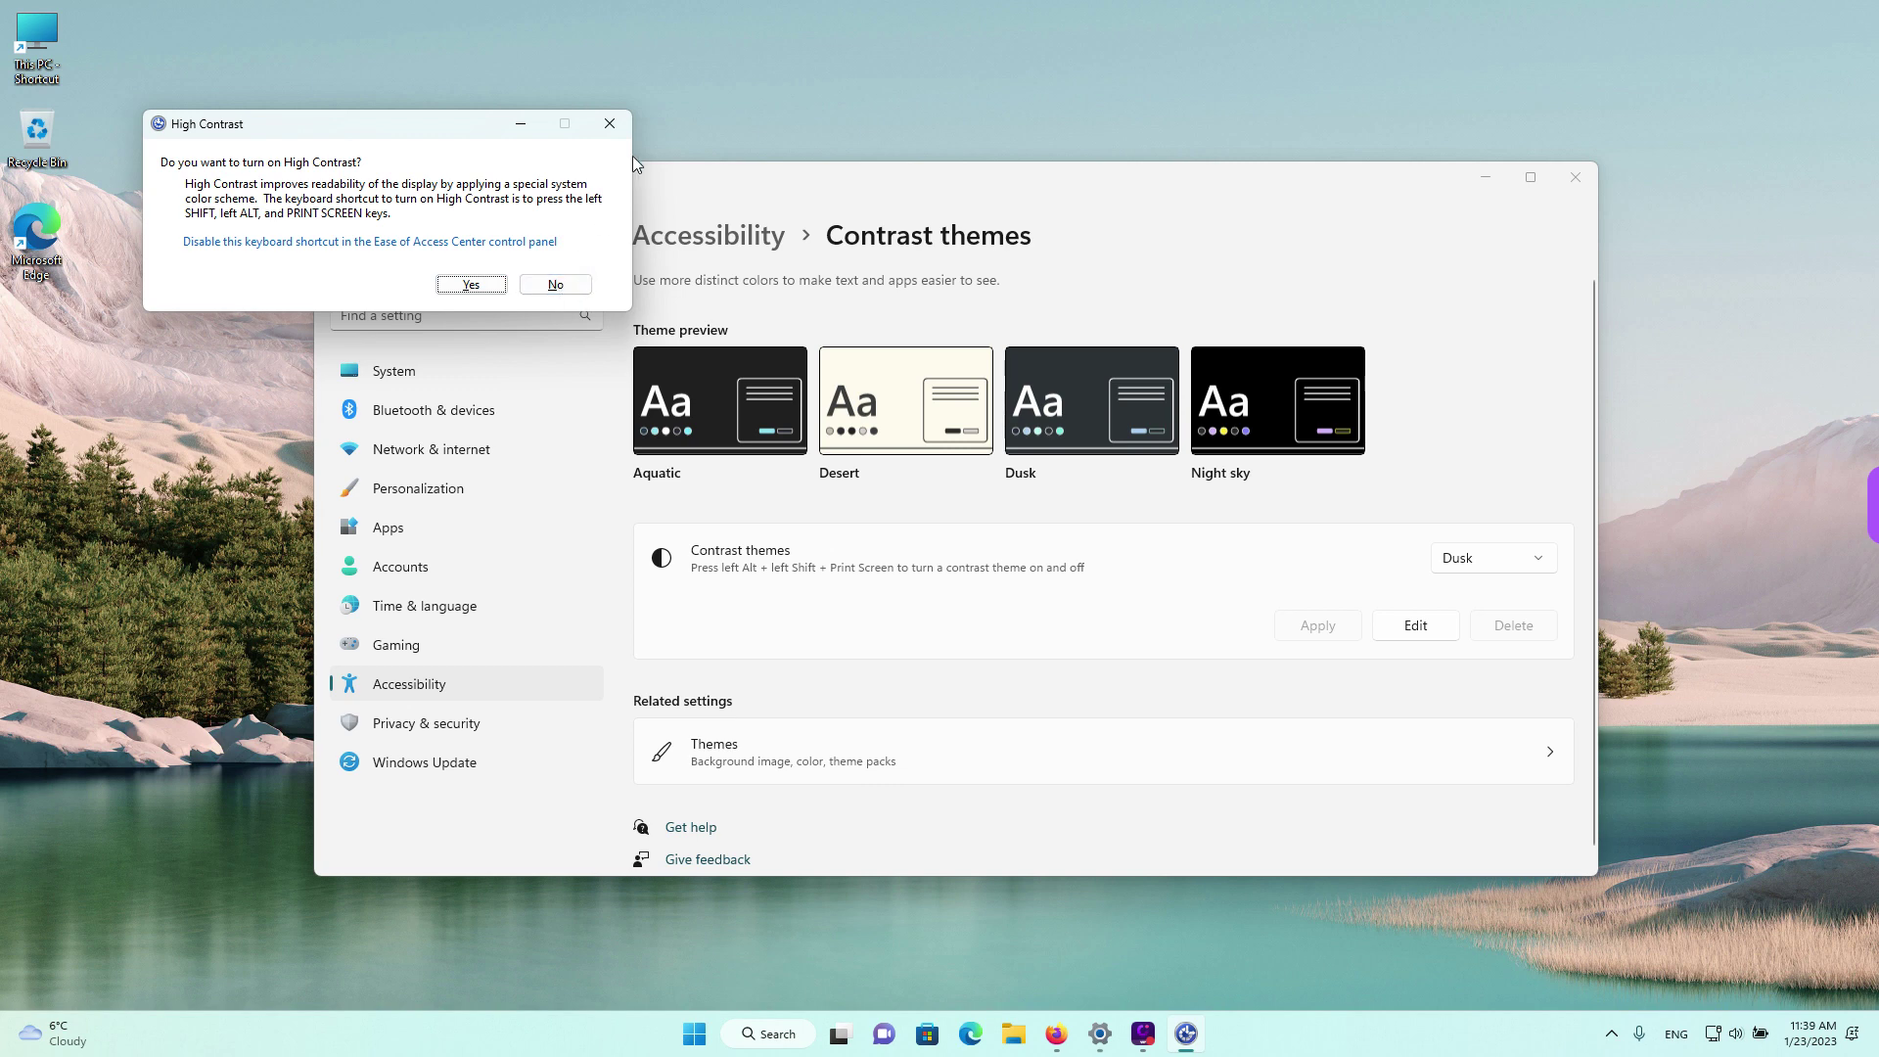
{"action": "left_click", "coordinate": [609, 123]}
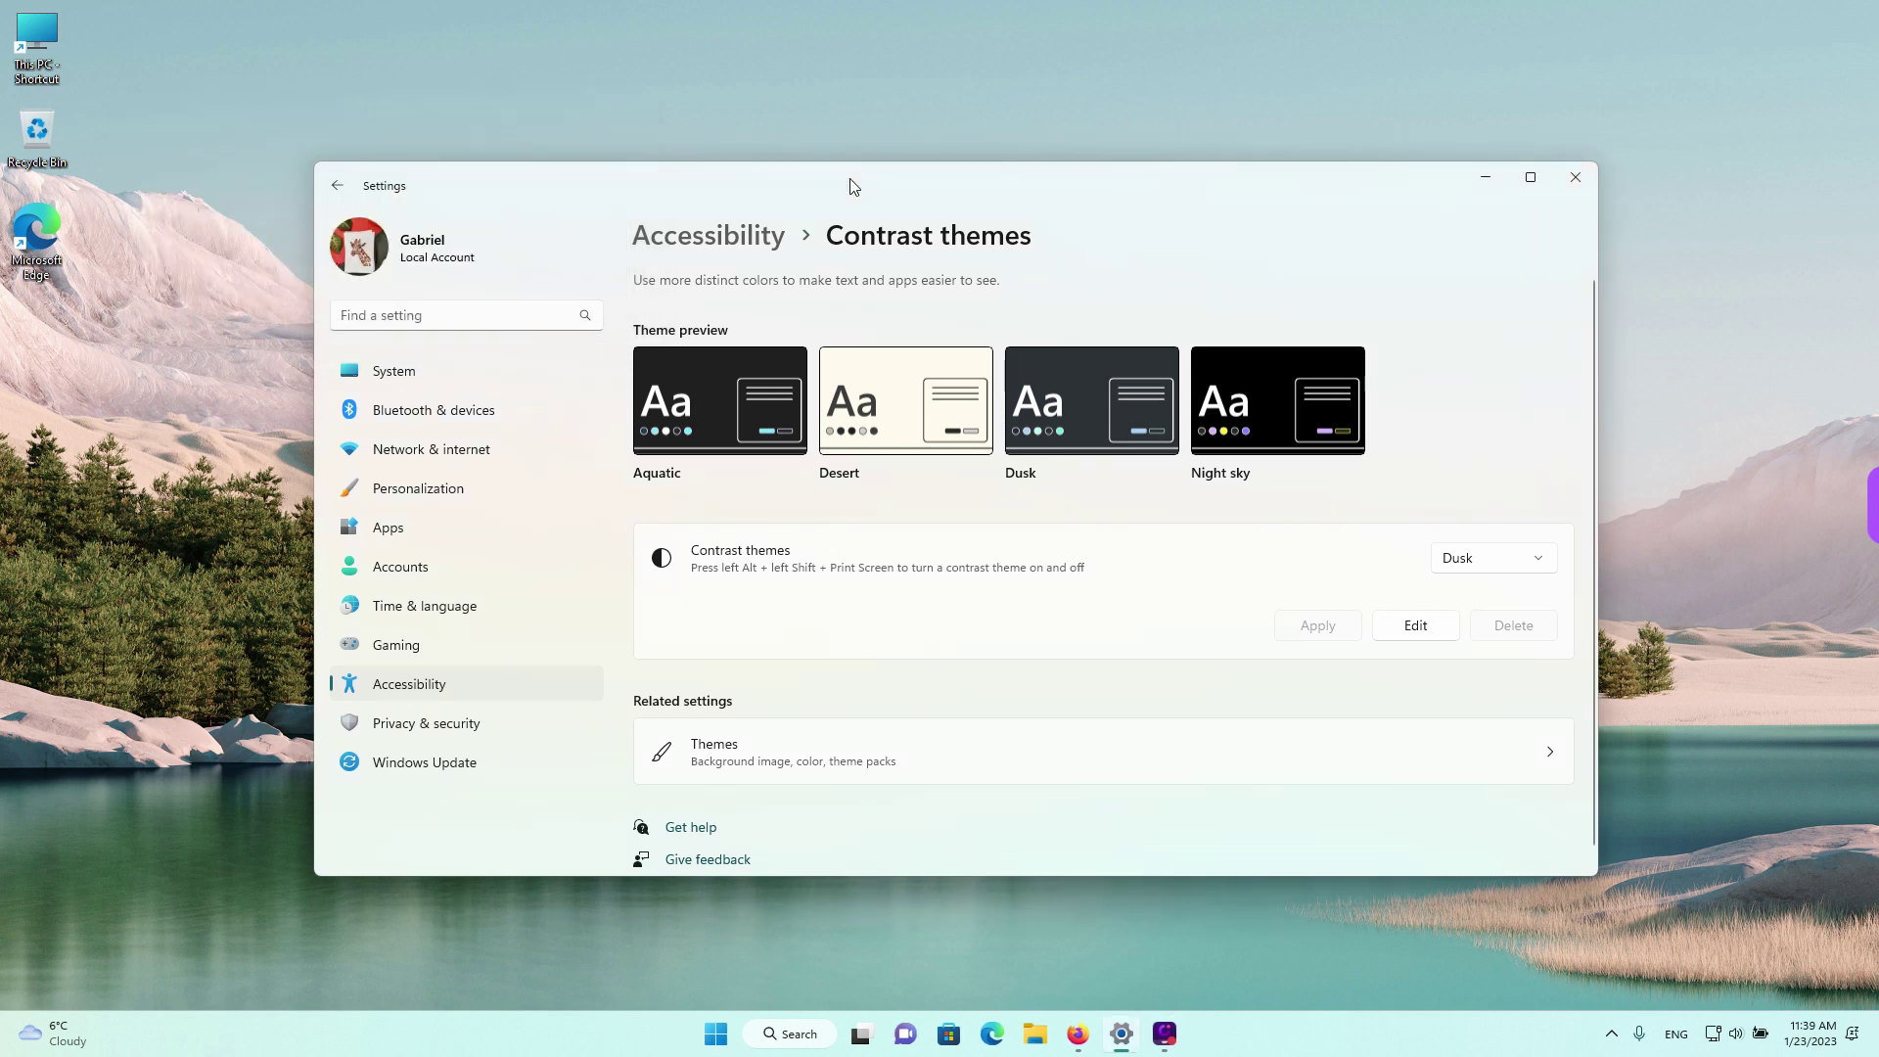
- Examine the background type options in the theme's Background settings and return to the Themes page
{"action": "left_click", "coordinate": [337, 186]}
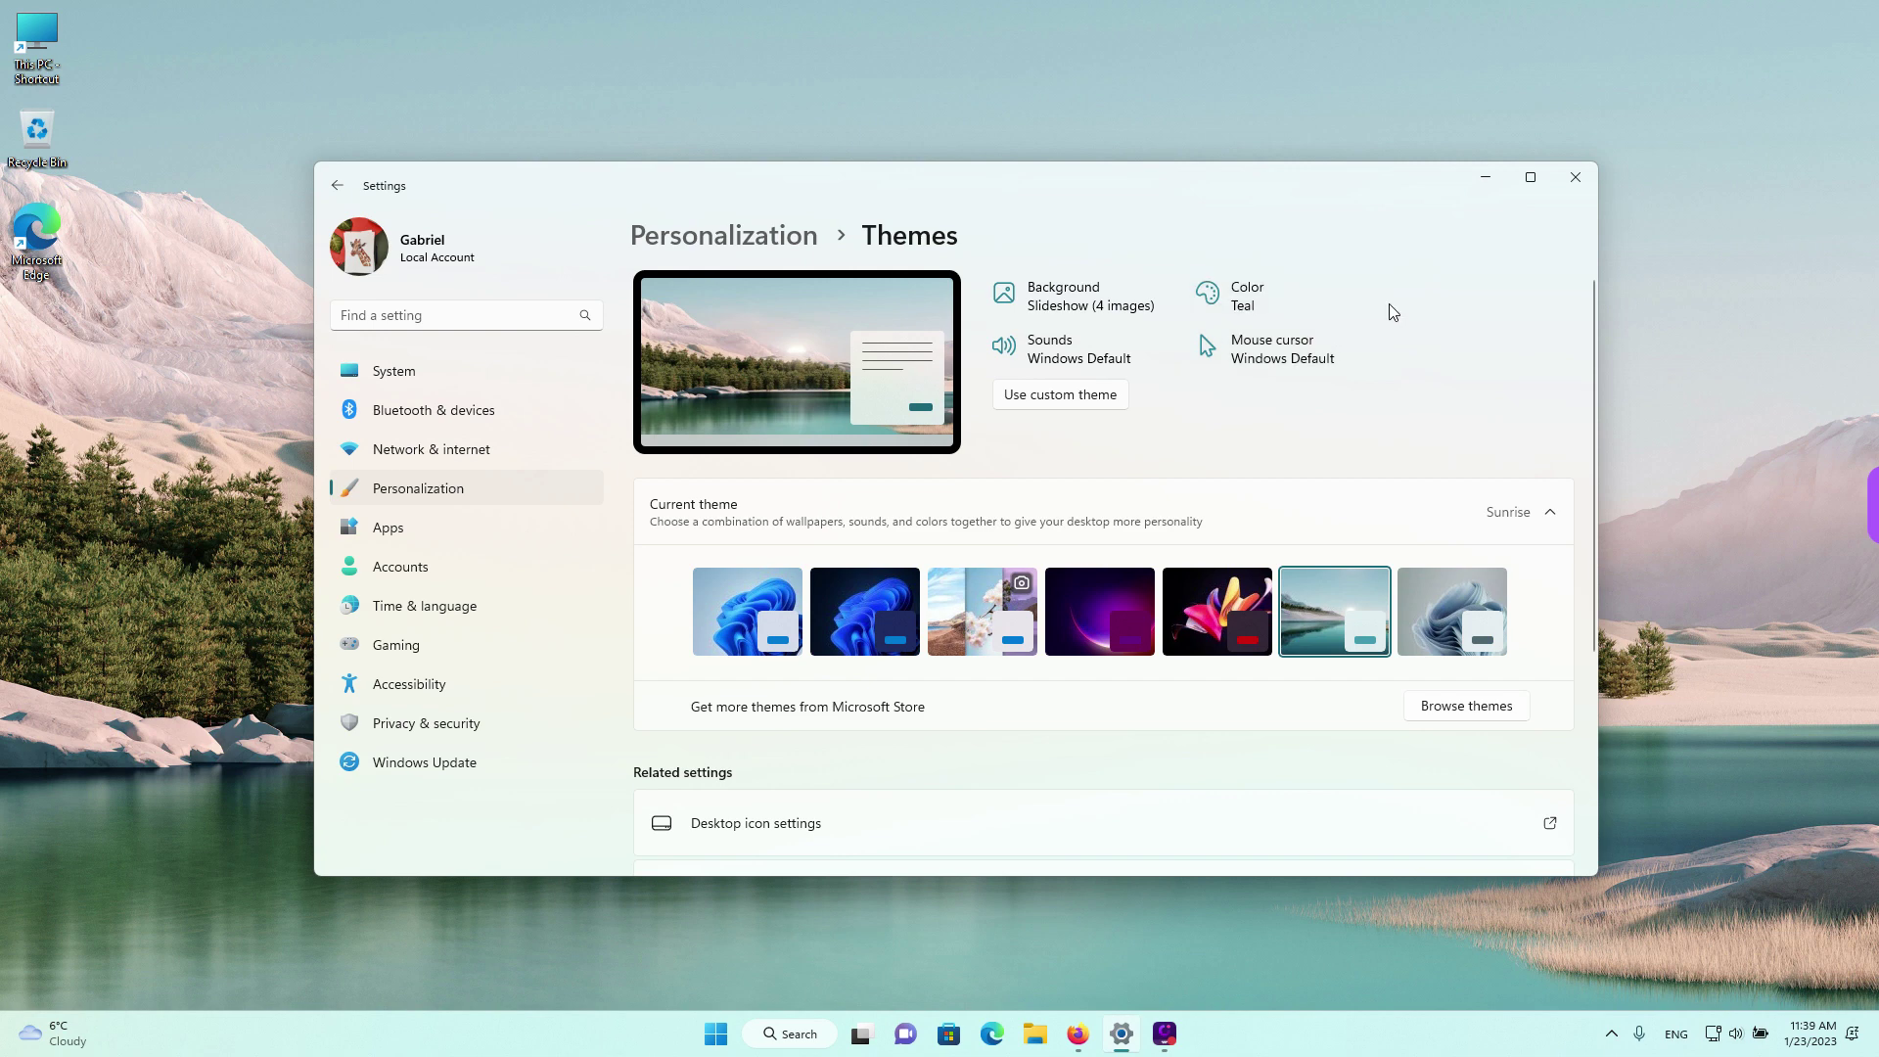
{"action": "left_click", "coordinate": [1081, 309]}
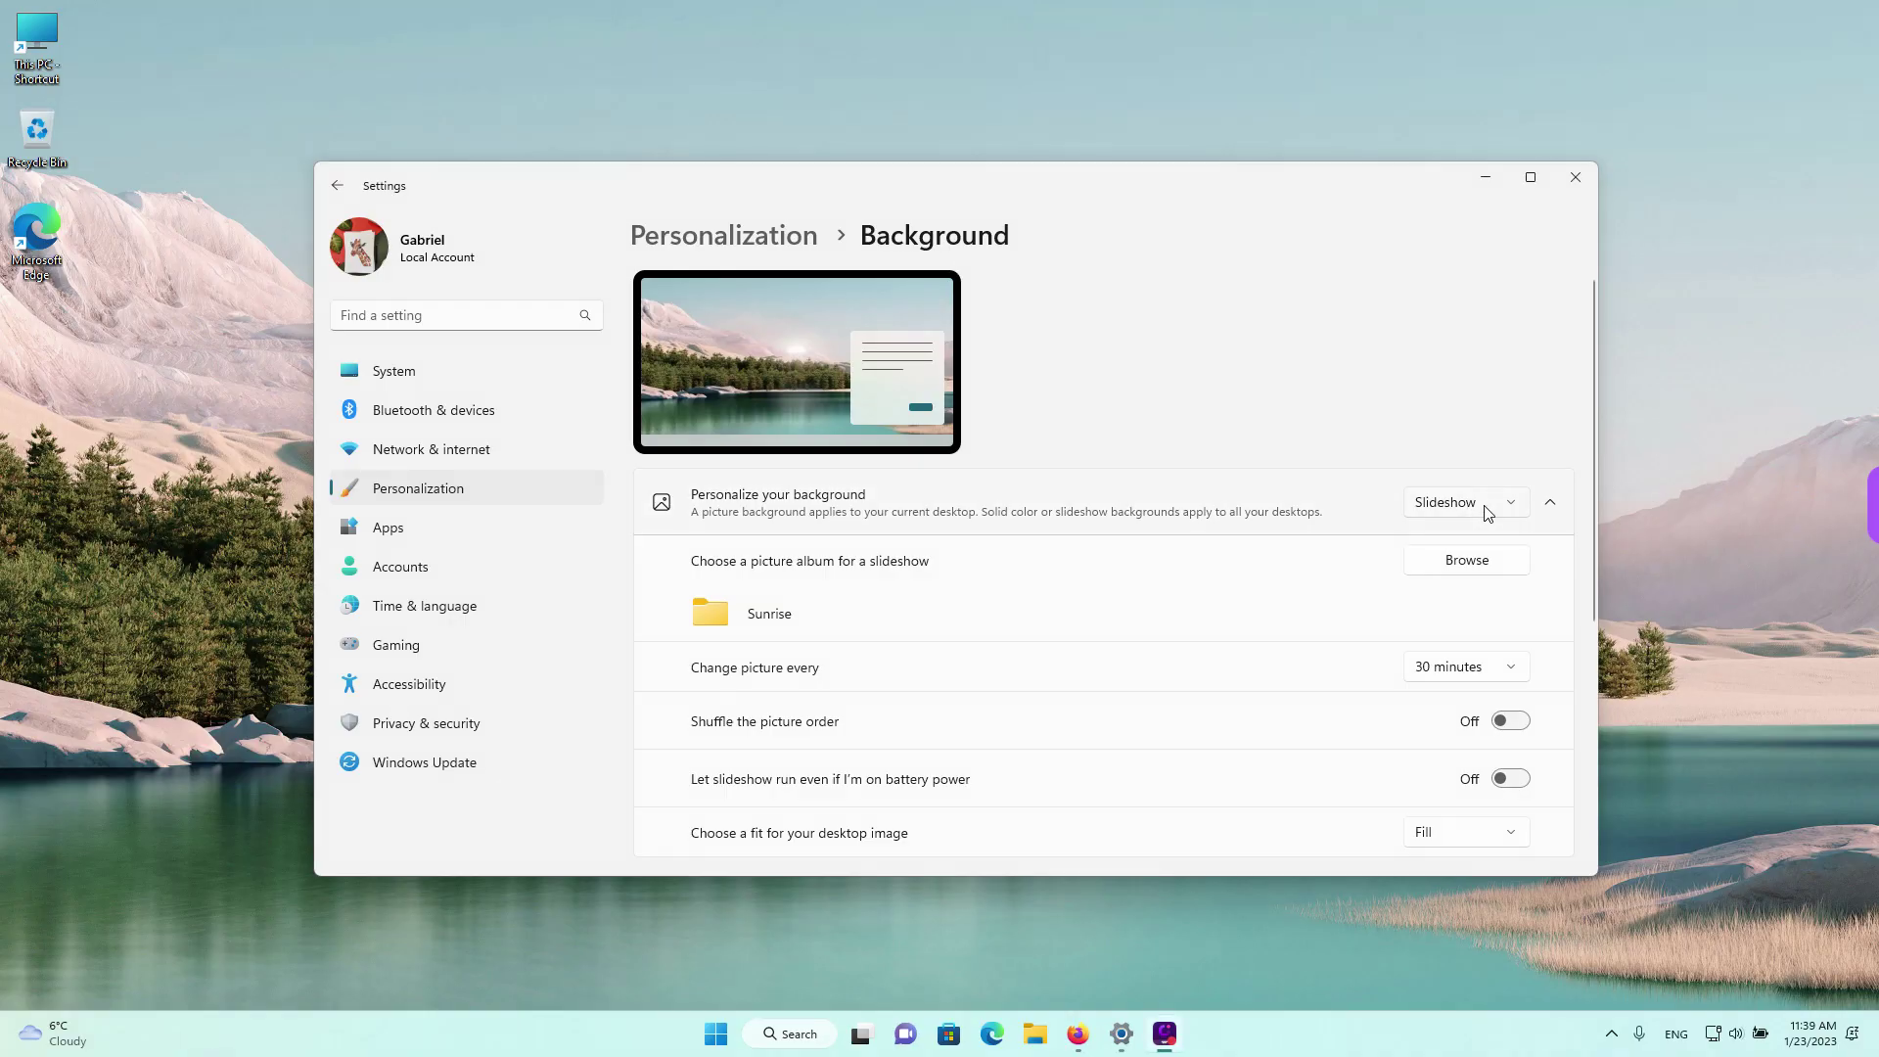
{"action": "left_click", "coordinate": [1486, 511]}
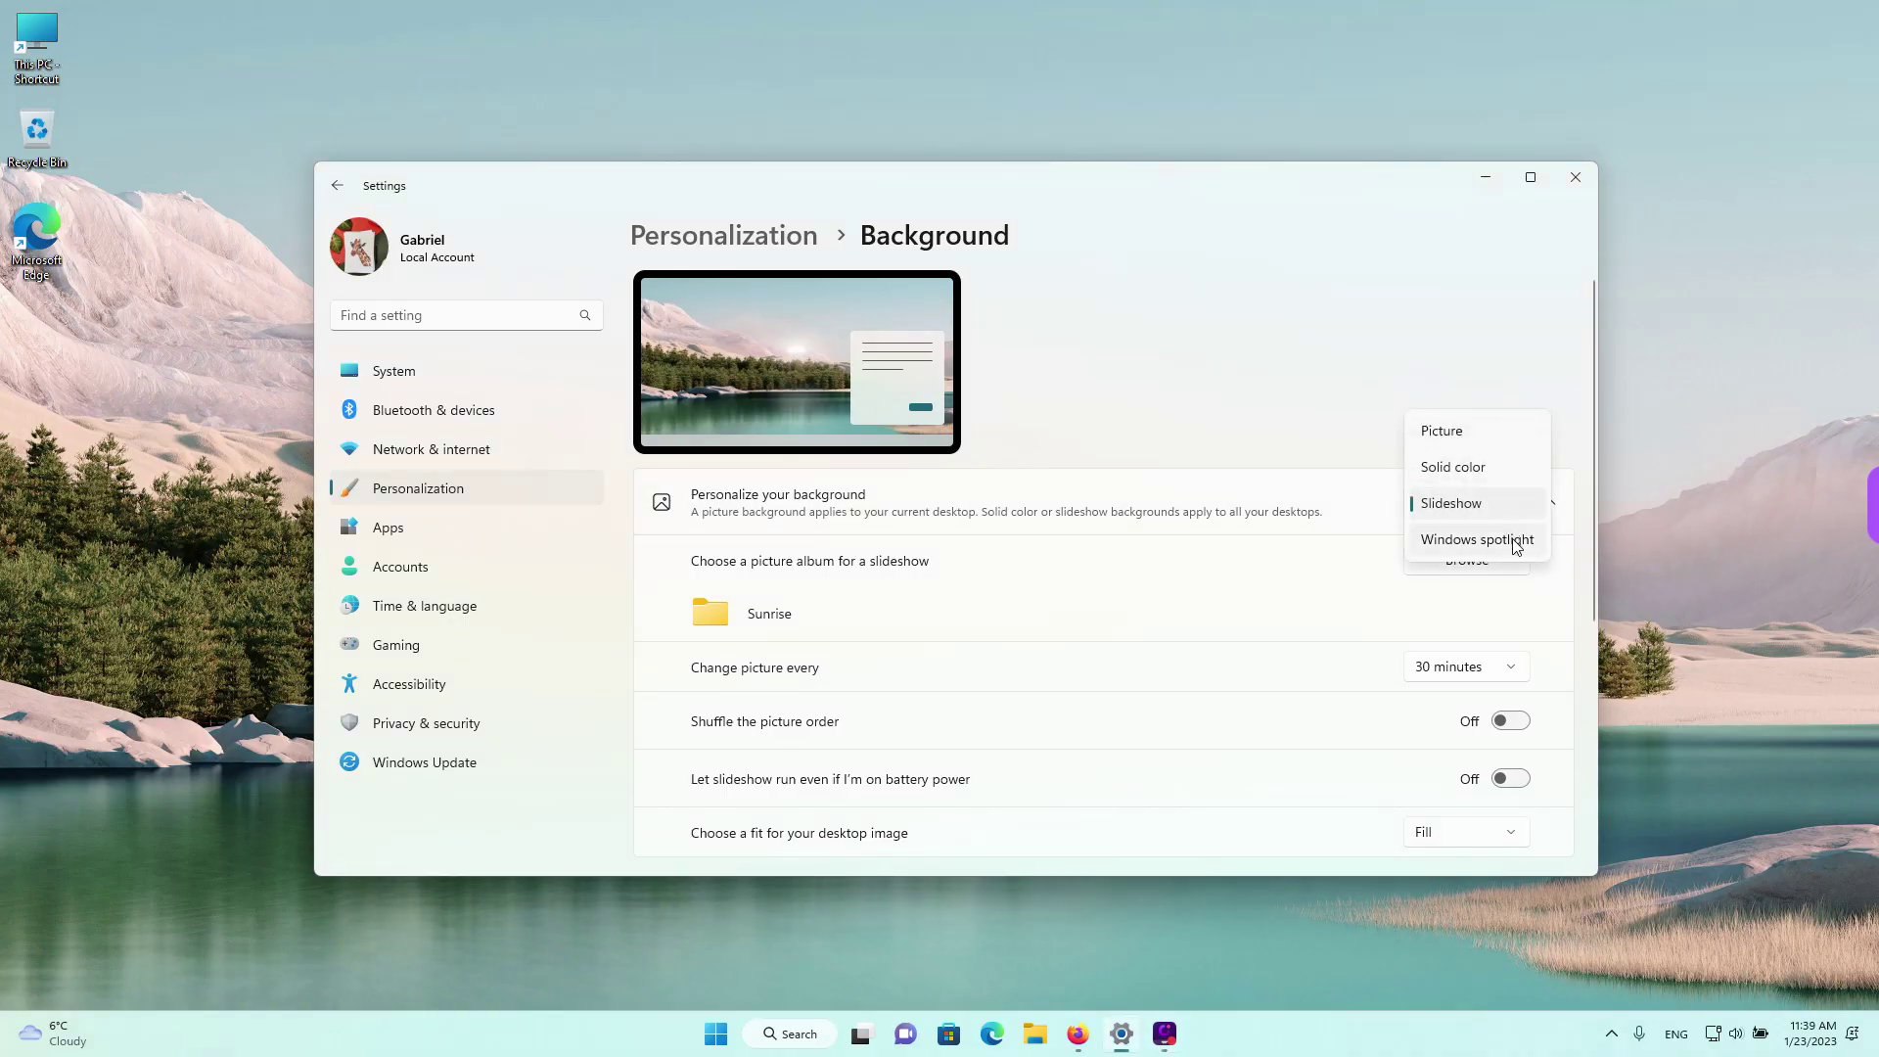
{"action": "left_click", "coordinate": [1358, 377]}
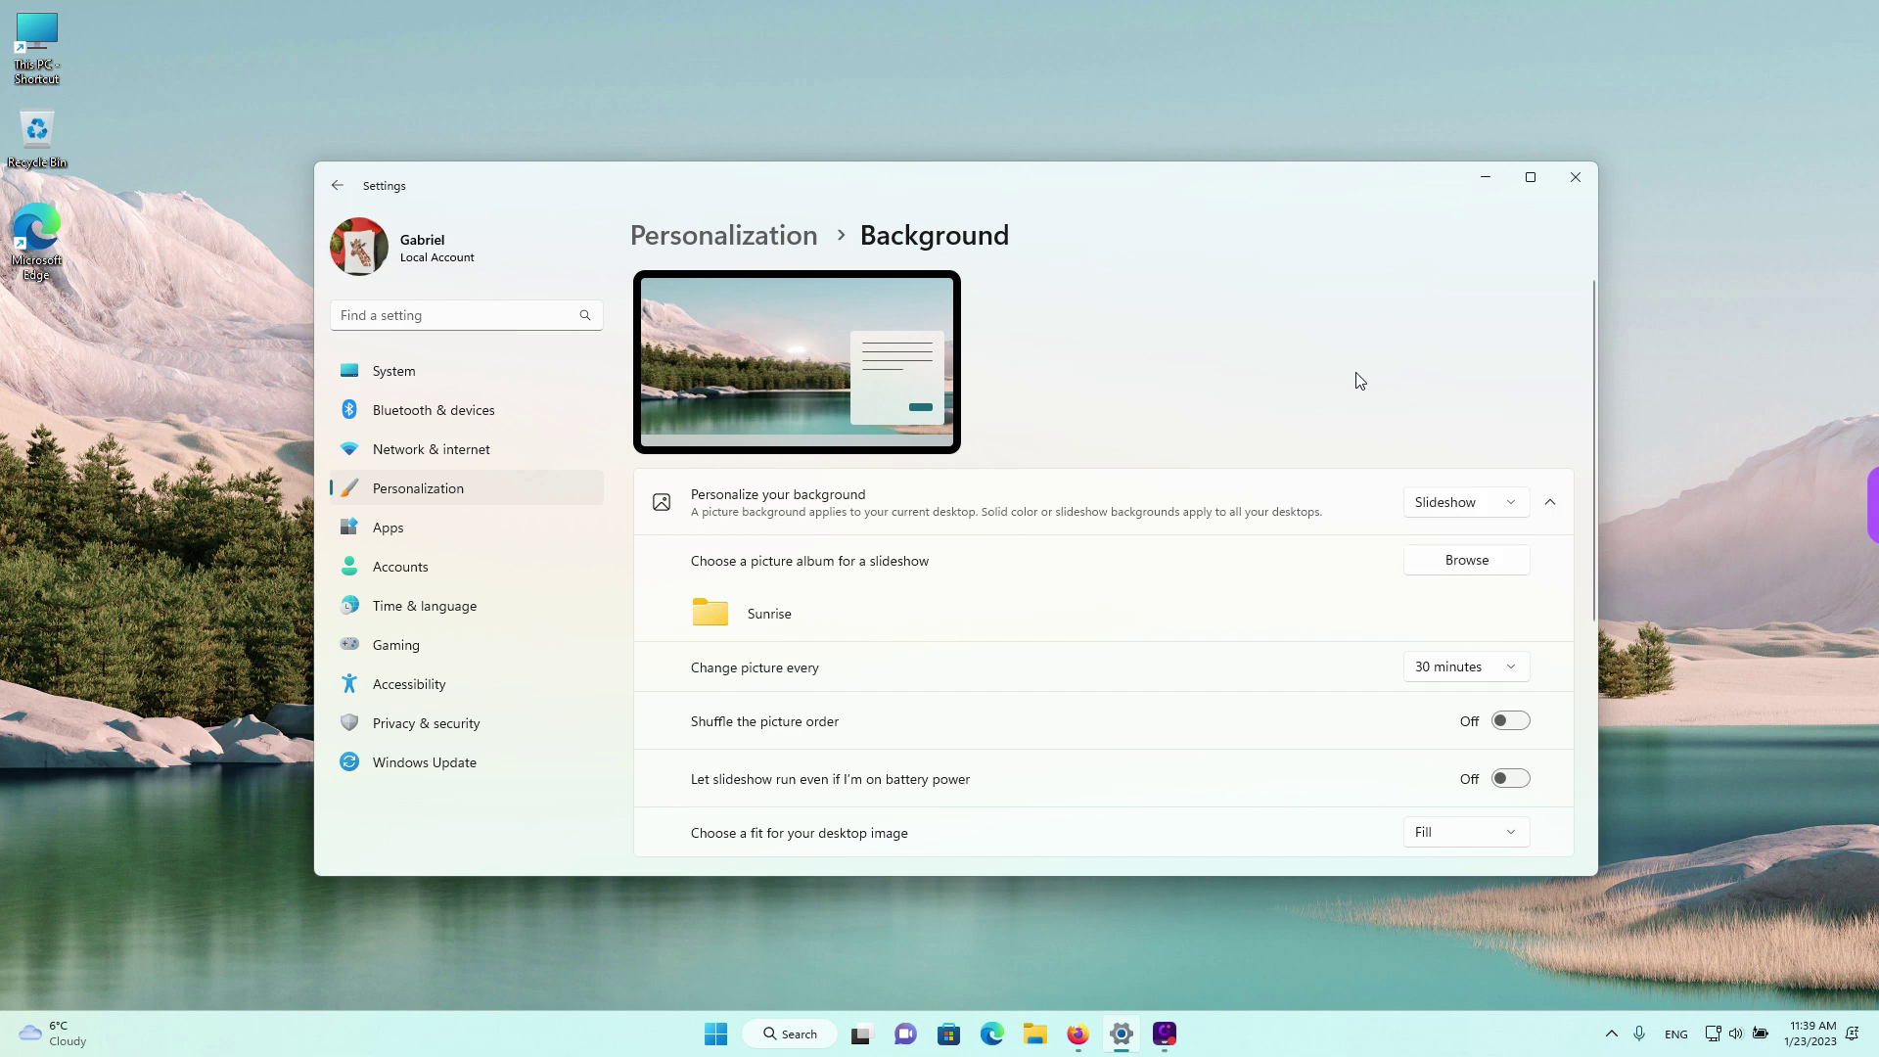
{"action": "left_click", "coordinate": [337, 188]}
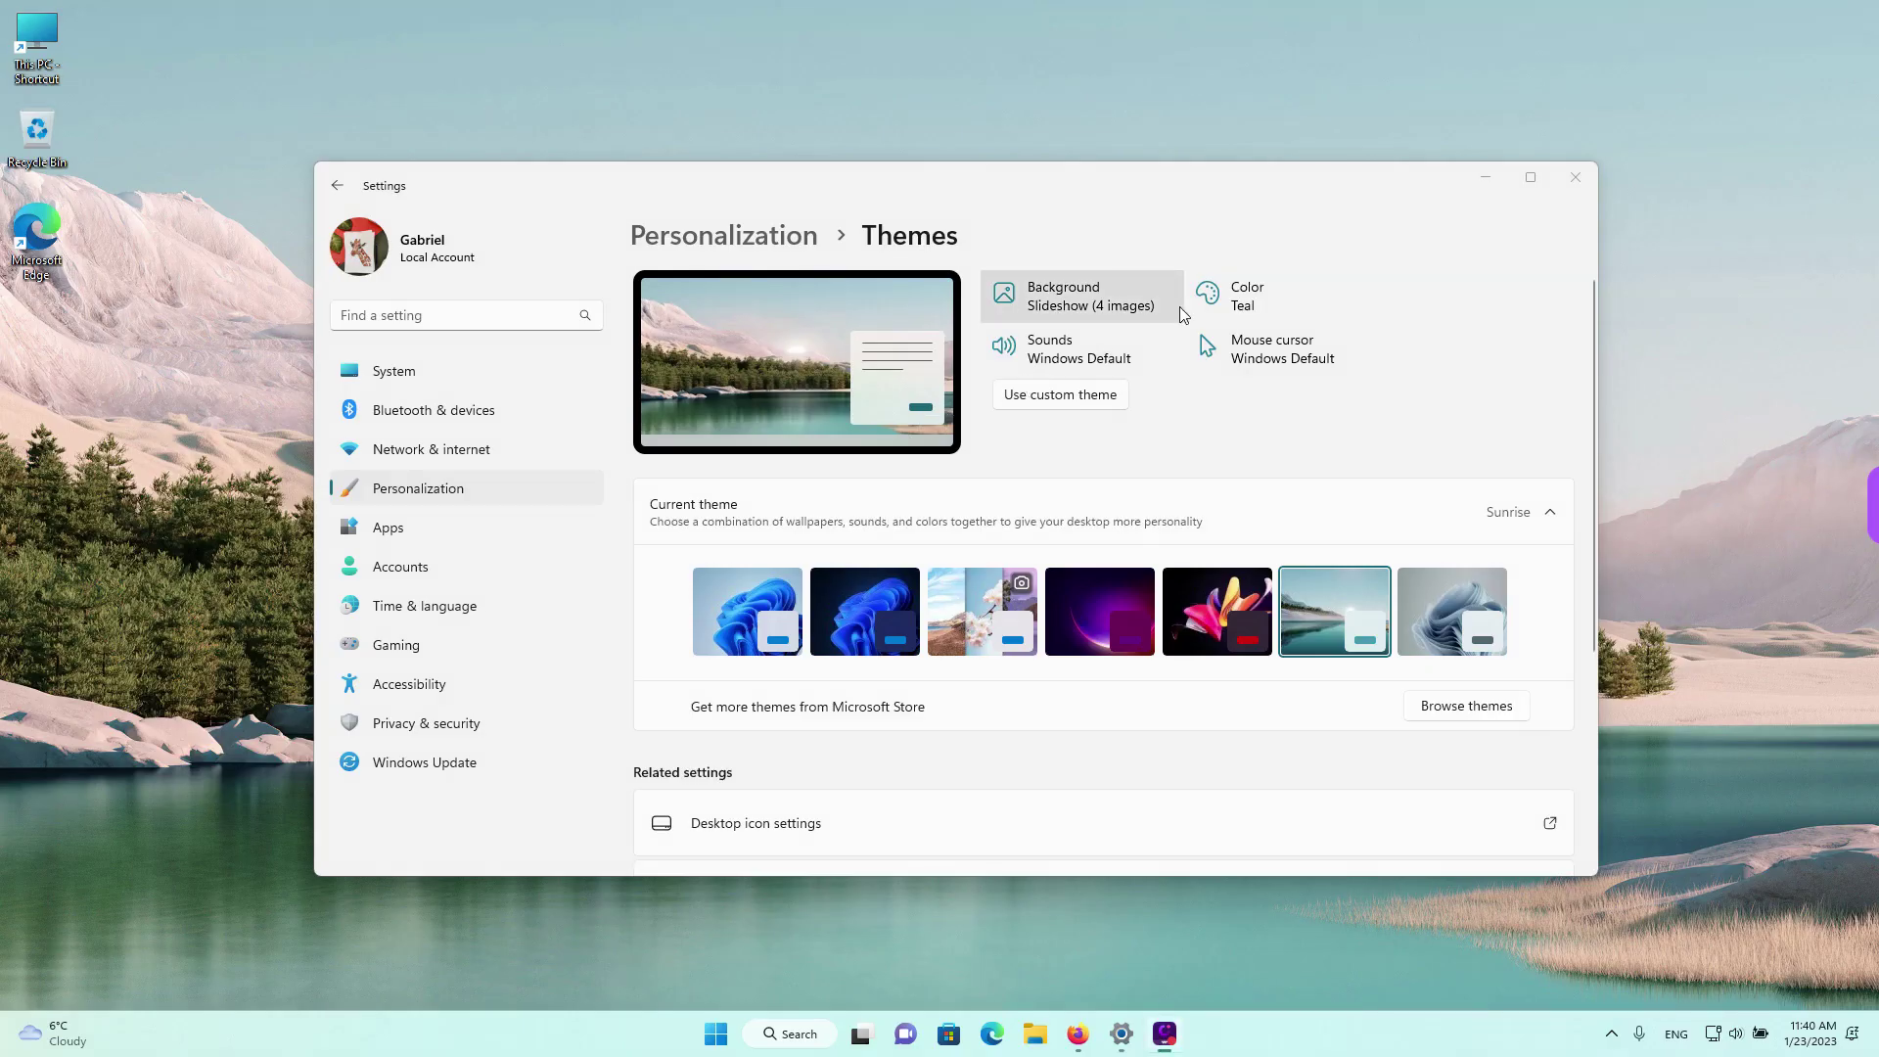
- Open the theme's Color settings and set the accent color to the red swatch among the recent colors
{"action": "left_click", "coordinate": [1276, 296]}
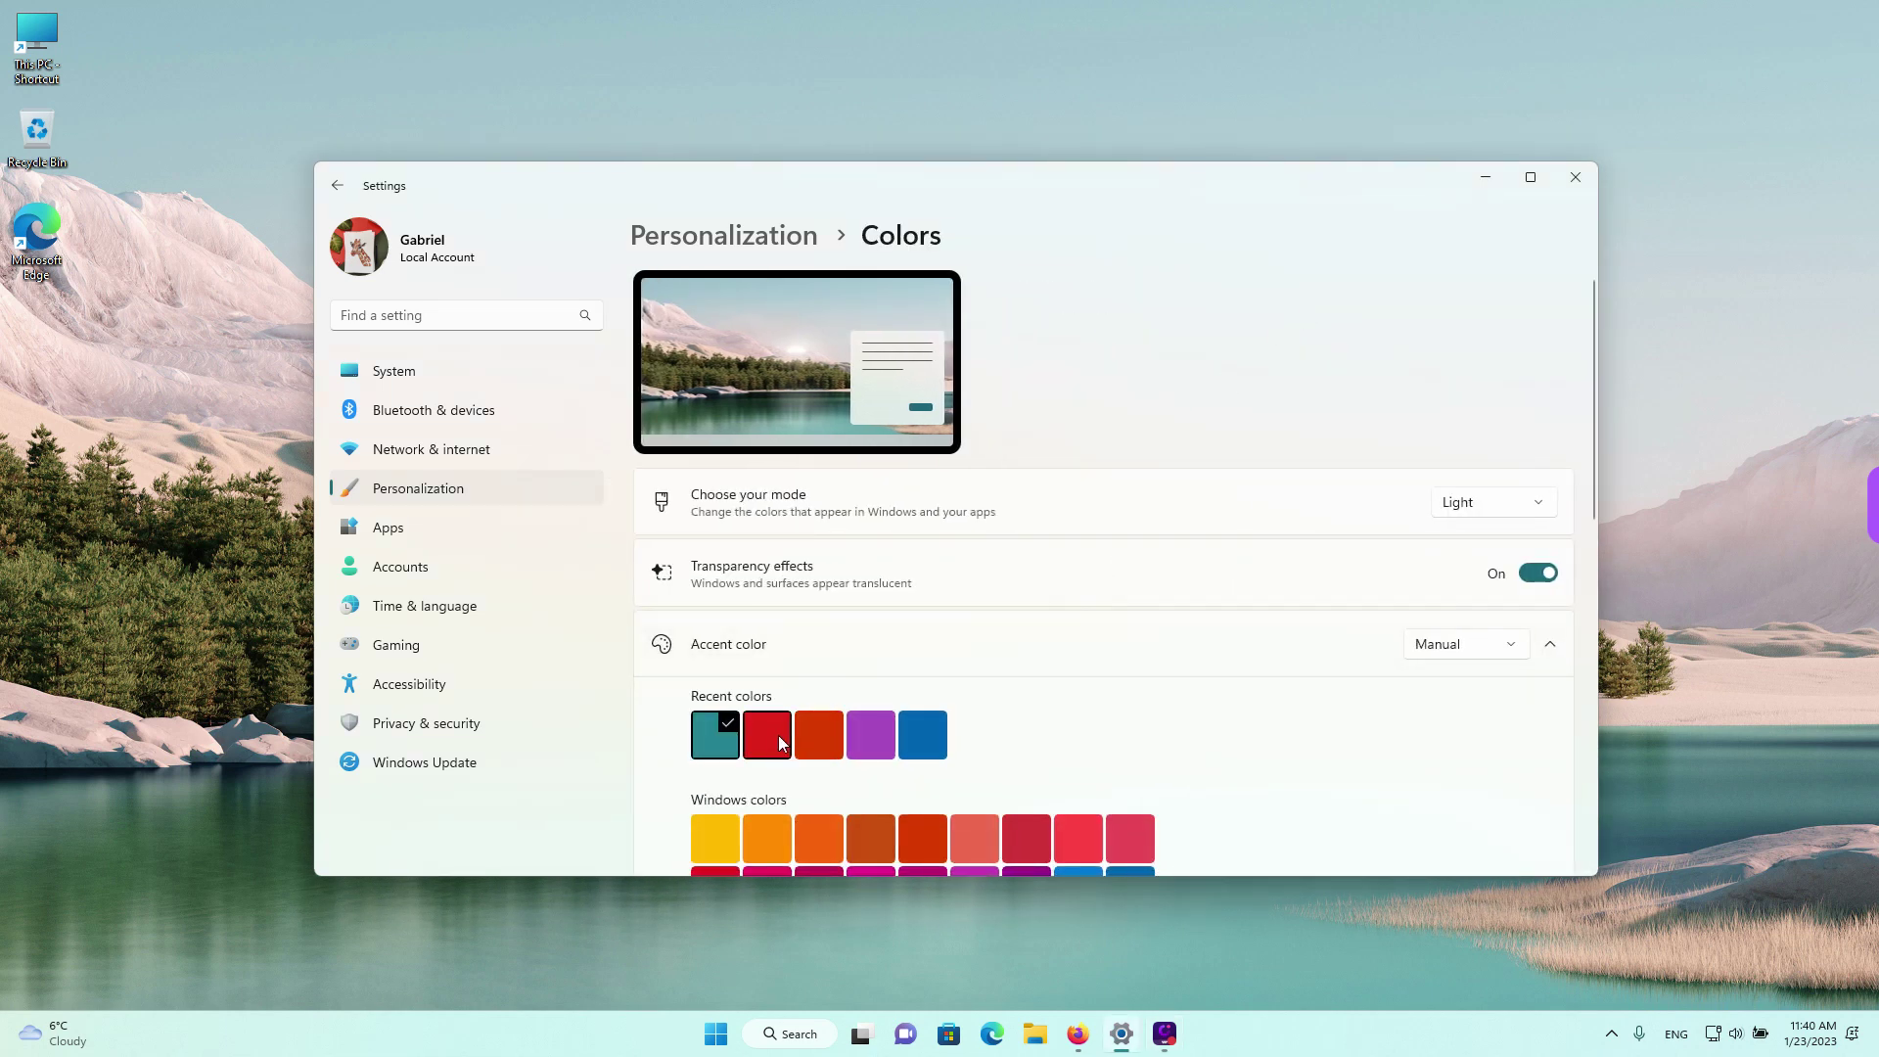
{"action": "left_click", "coordinate": [778, 736]}
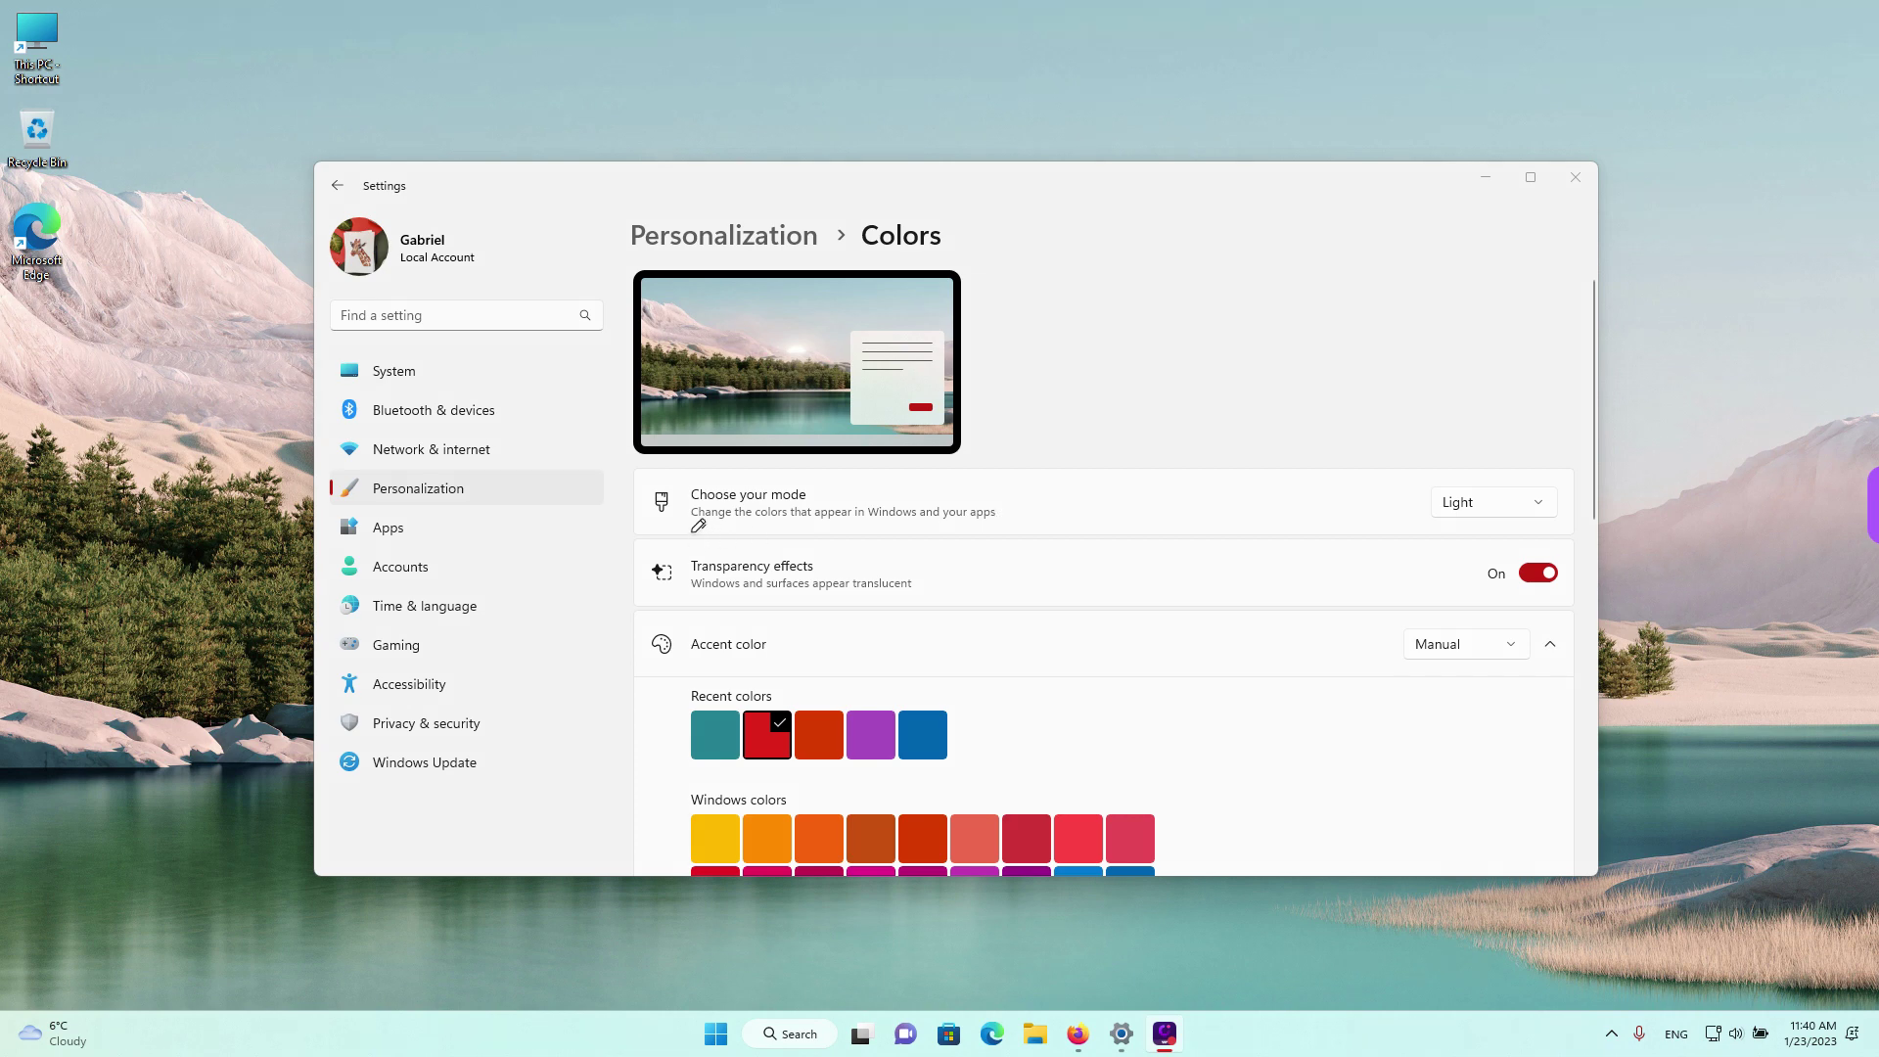
- Set the color mode to Dark and move the Settings window around to check its appearance
{"action": "left_click_drag", "start_coordinate": [698, 526], "coordinate": [851, 529]}
{"action": "left_click", "coordinate": [1536, 505]}
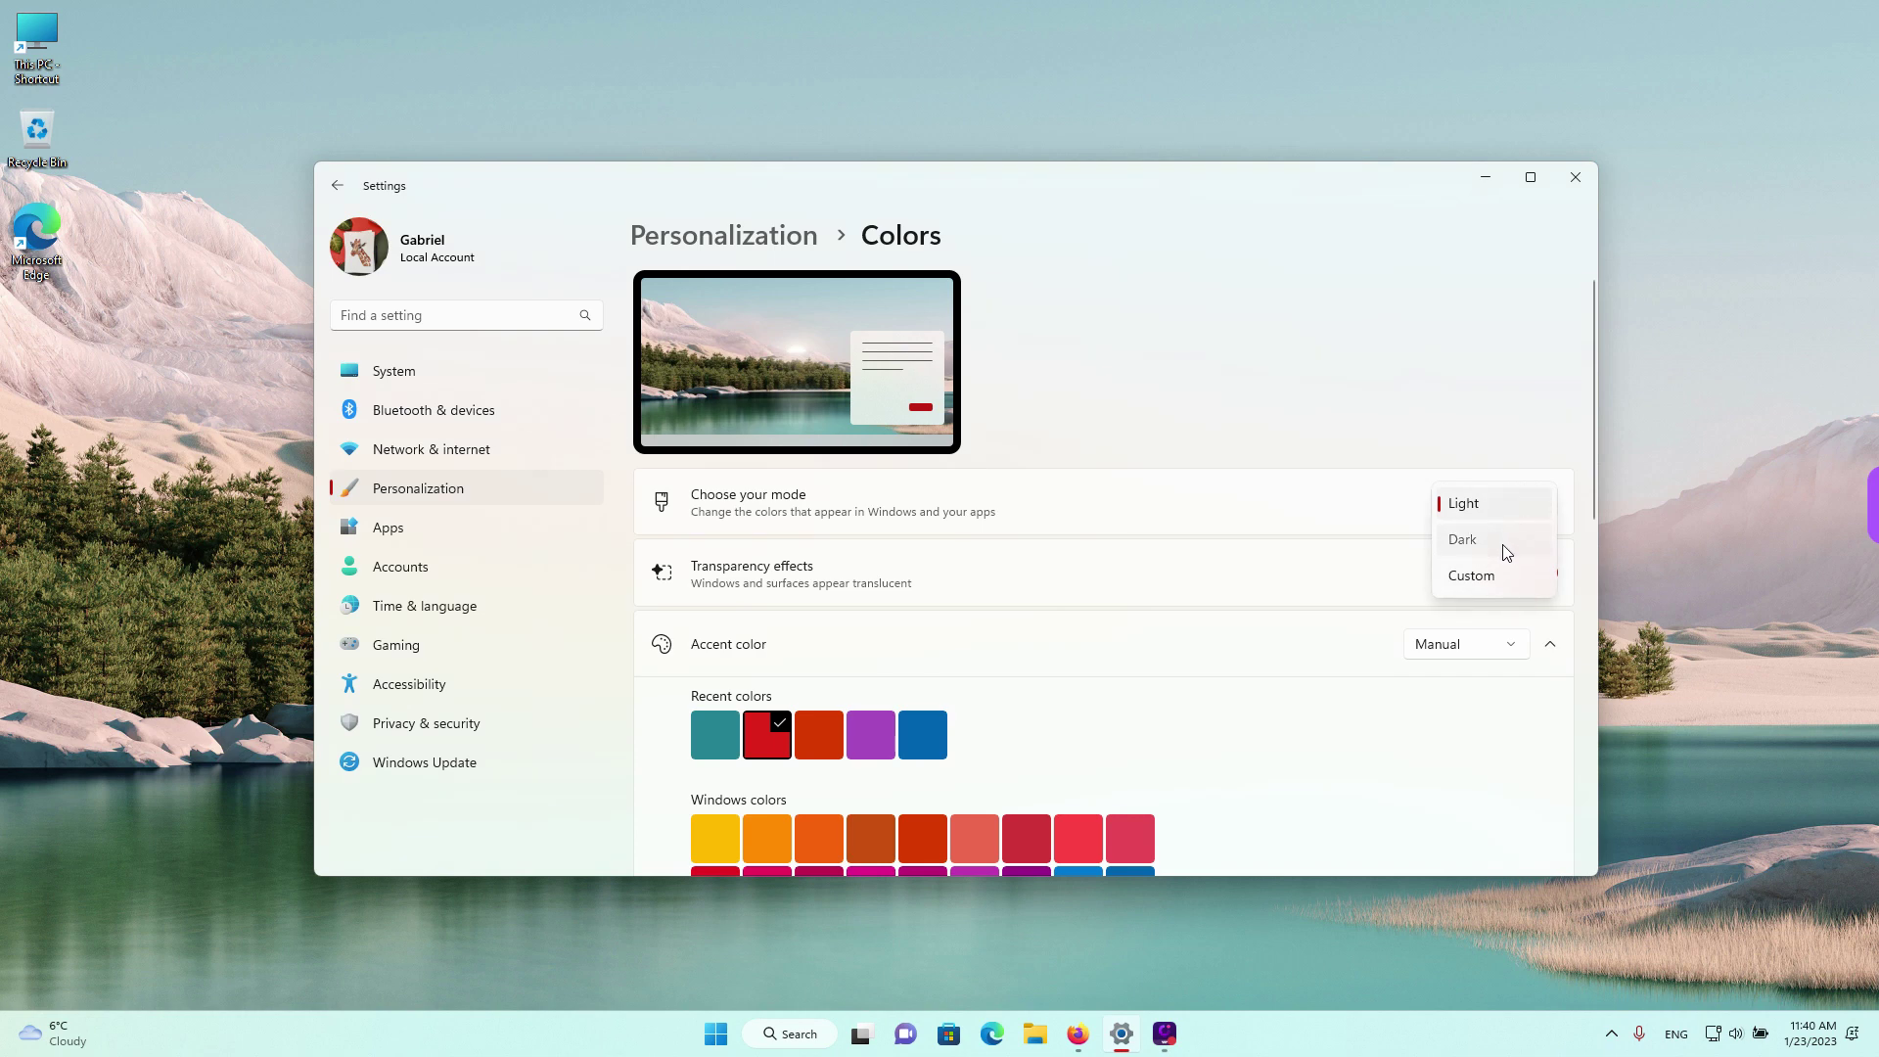
{"action": "left_click", "coordinate": [1501, 544]}
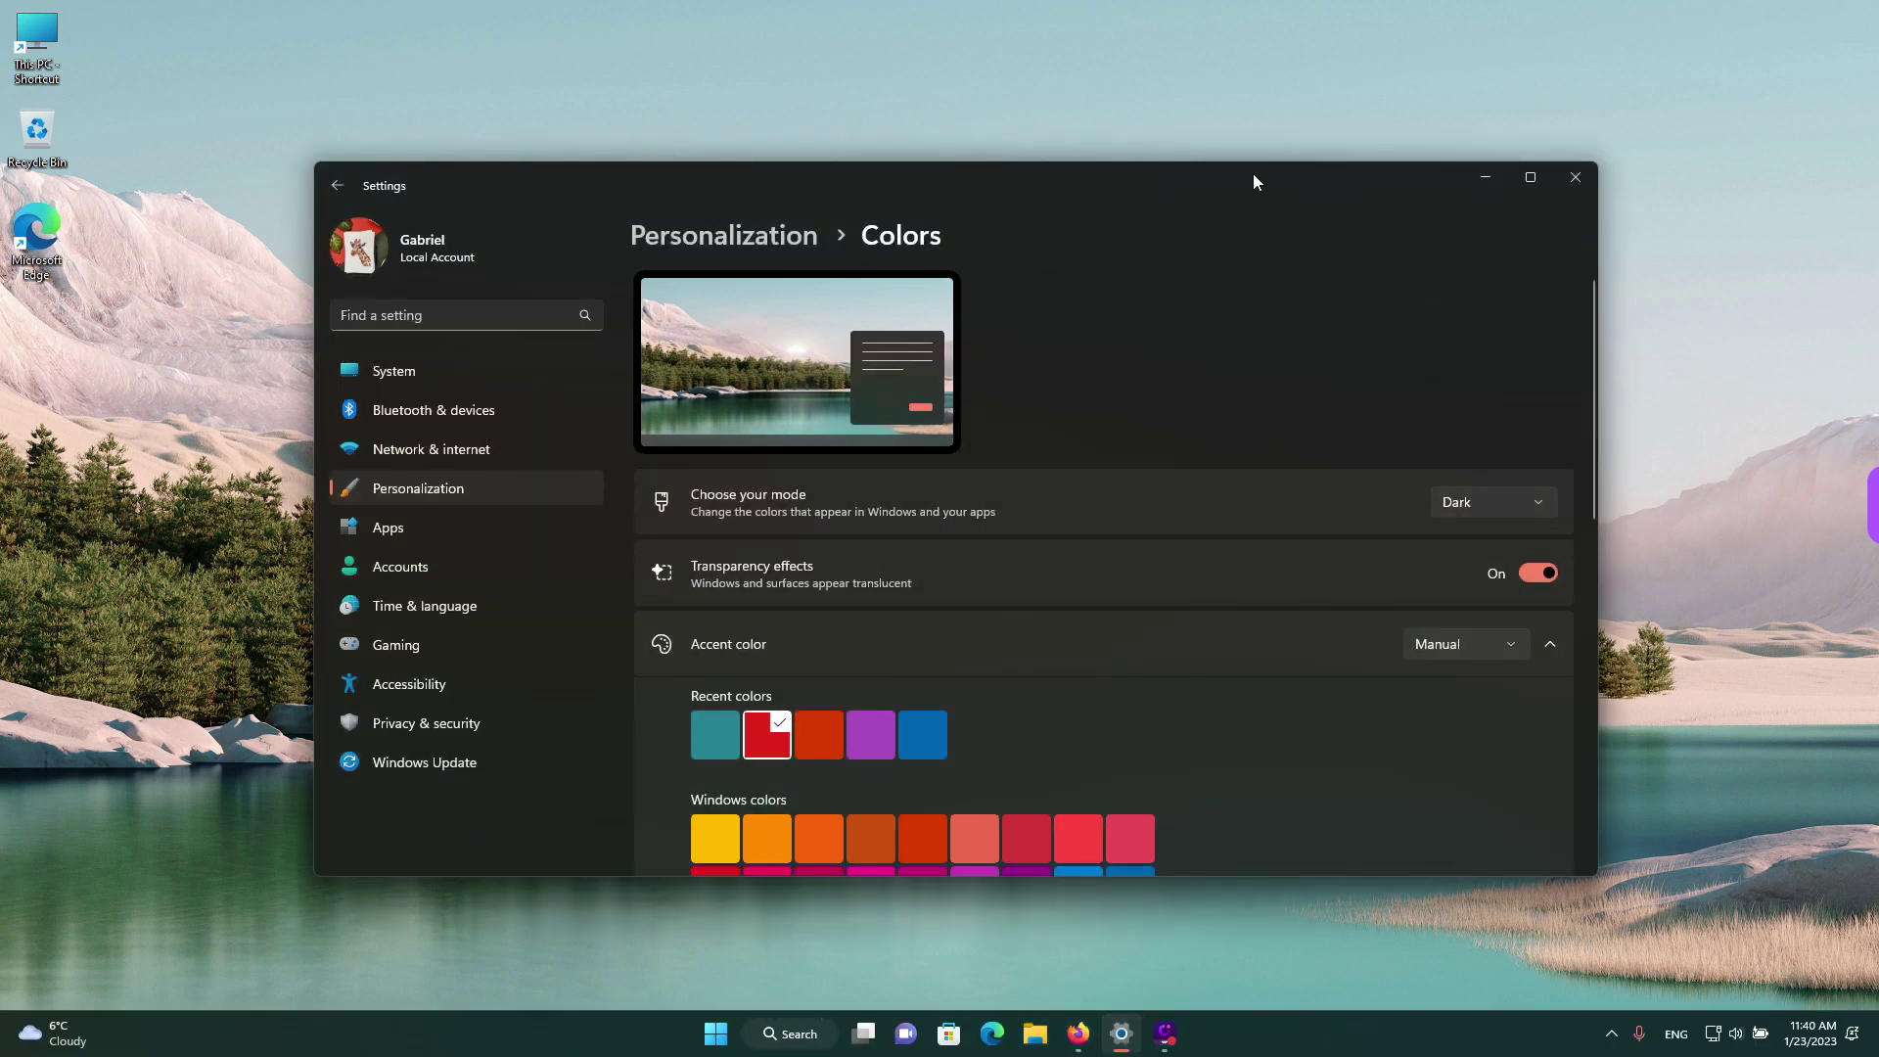
{"action": "left_click_drag", "start_coordinate": [1253, 181], "coordinate": [1143, 199]}
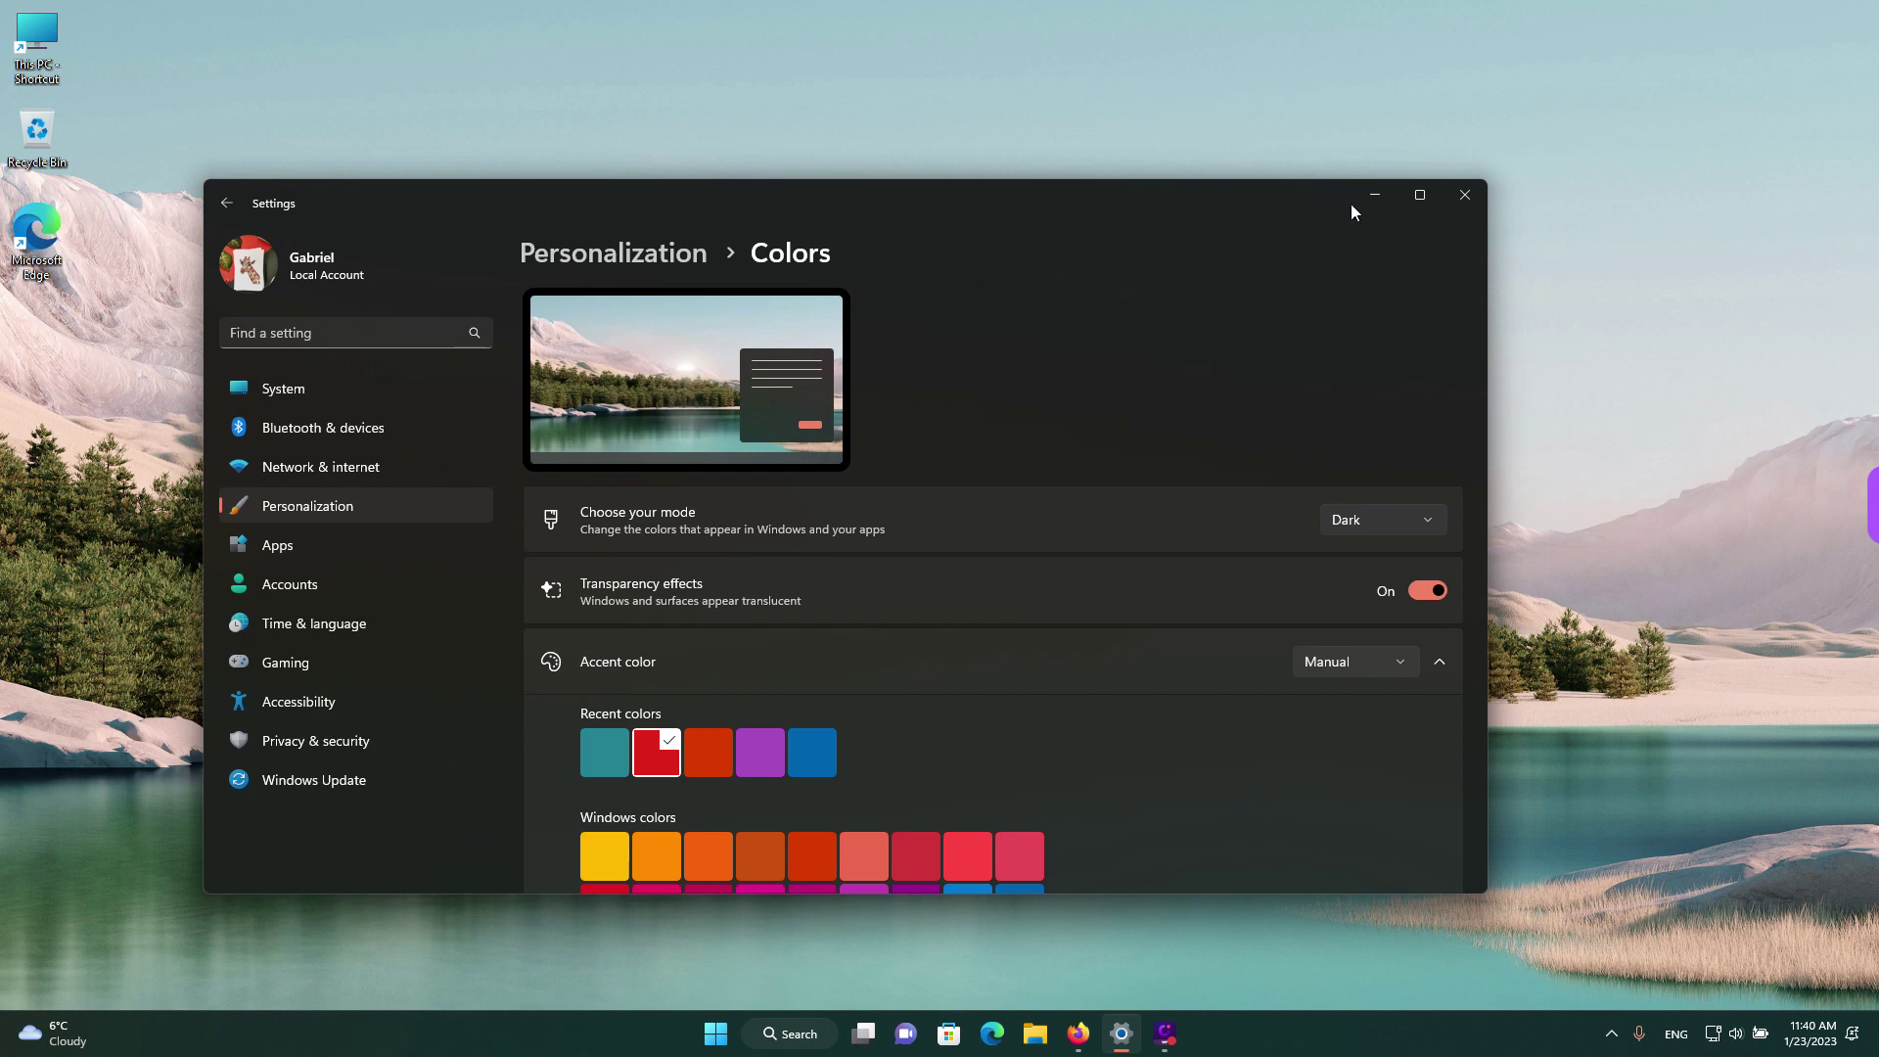
{"action": "left_click_drag", "start_coordinate": [1262, 202], "coordinate": [1347, 144]}
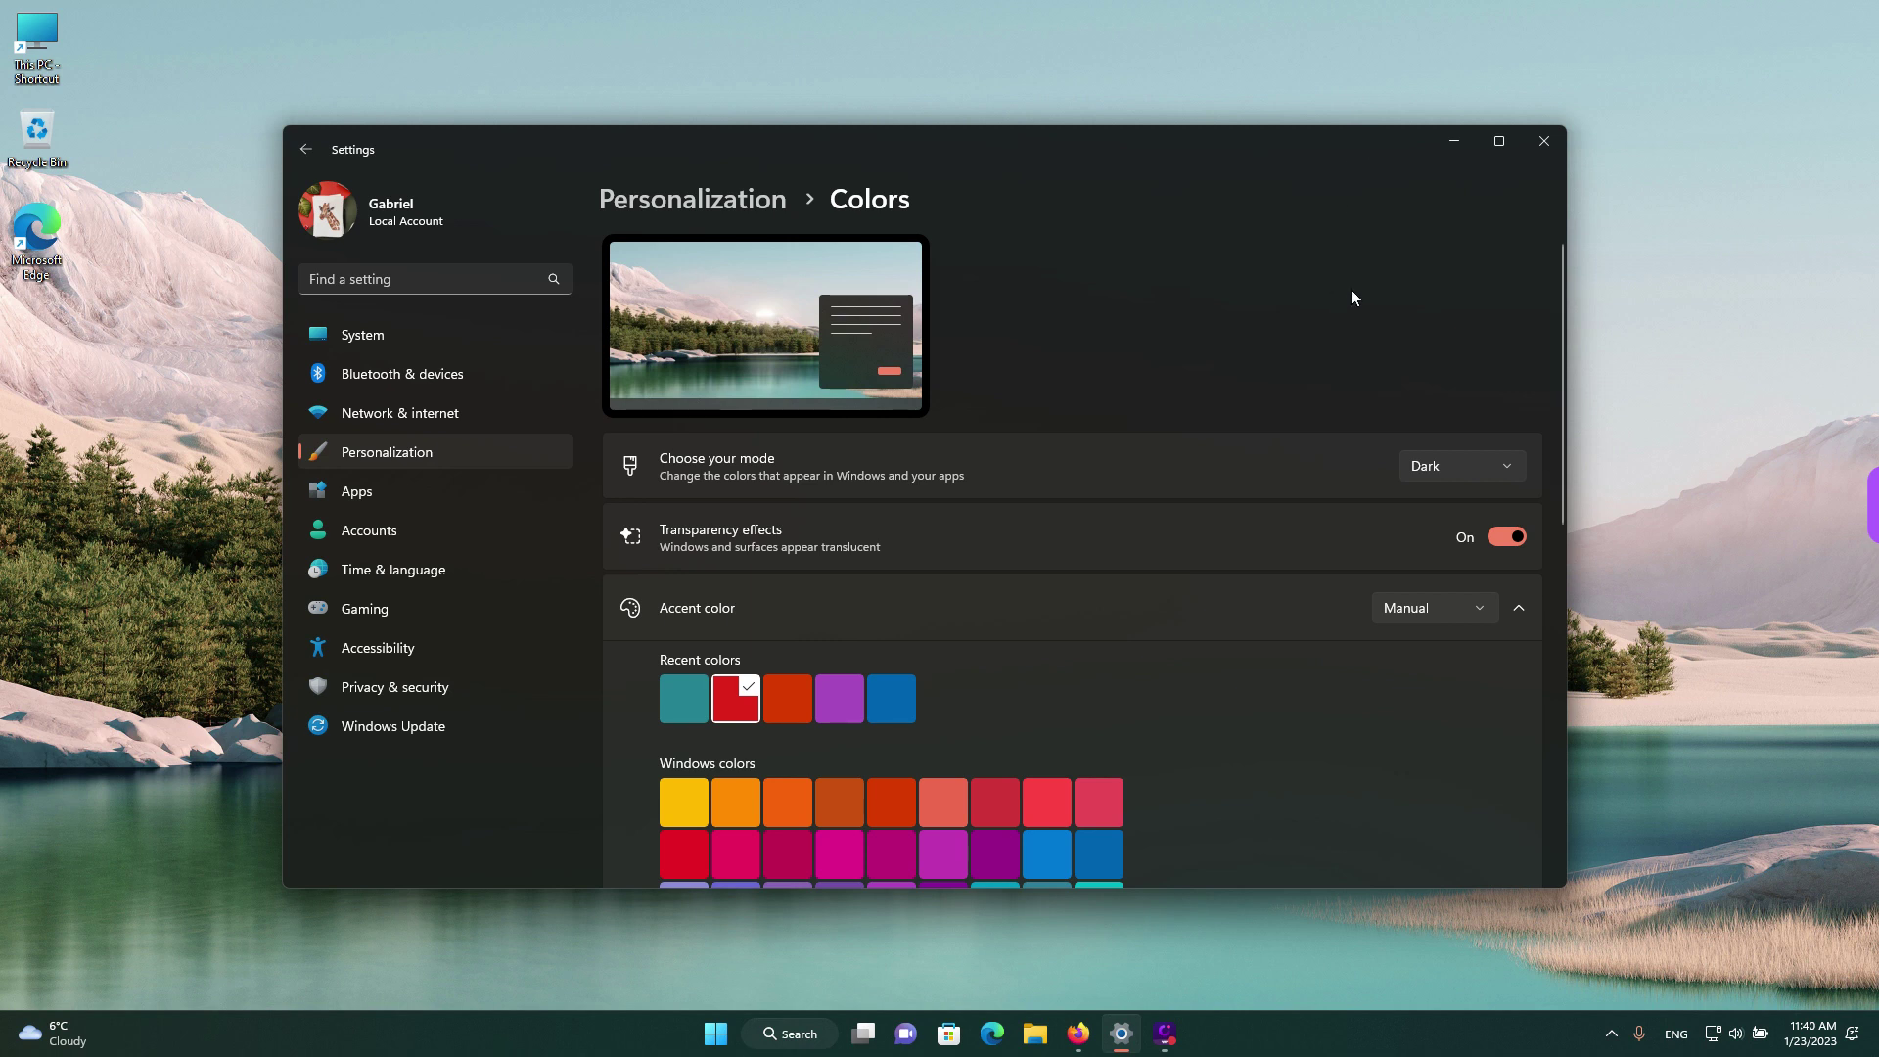
- Set the color mode to Custom with Light as the default app mode, and check the Start menu's appearance
{"action": "left_click", "coordinate": [1494, 460]}
{"action": "left_click", "coordinate": [1448, 506]}
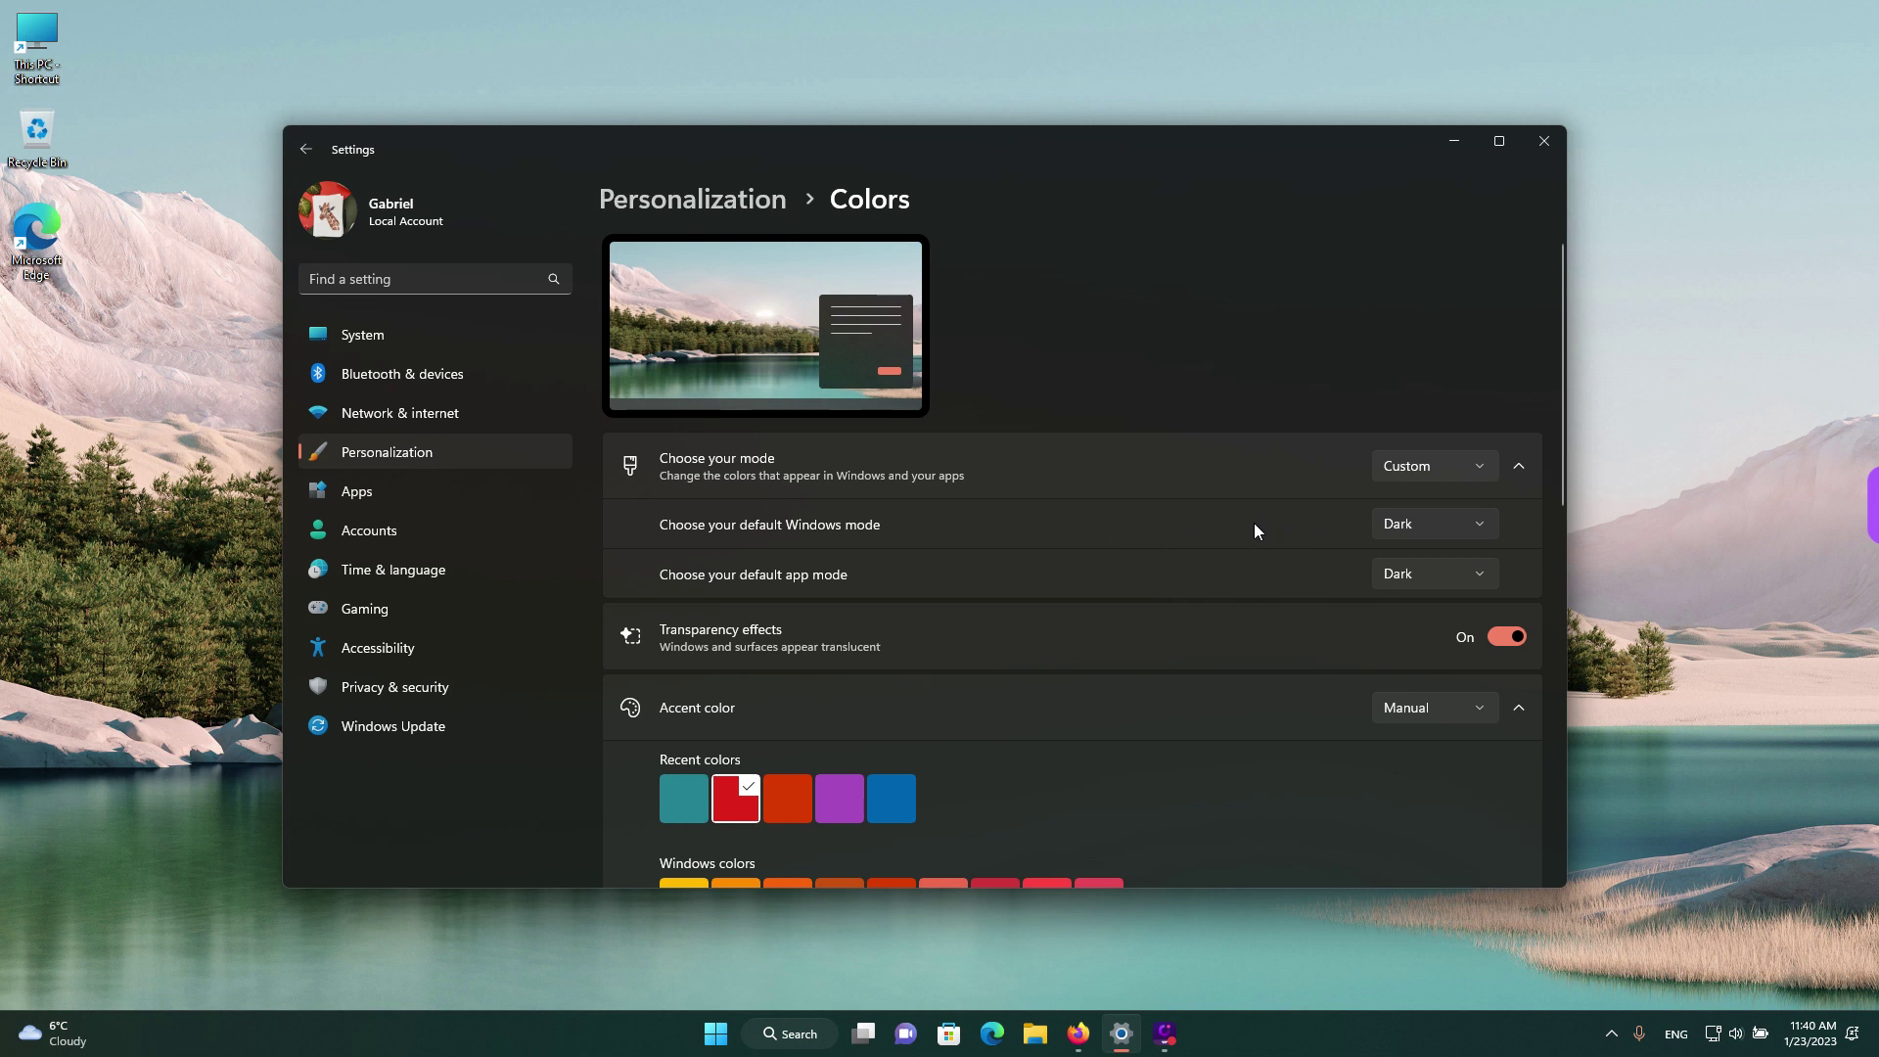
{"action": "left_click", "coordinate": [1409, 574]}
{"action": "left_click", "coordinate": [1407, 540]}
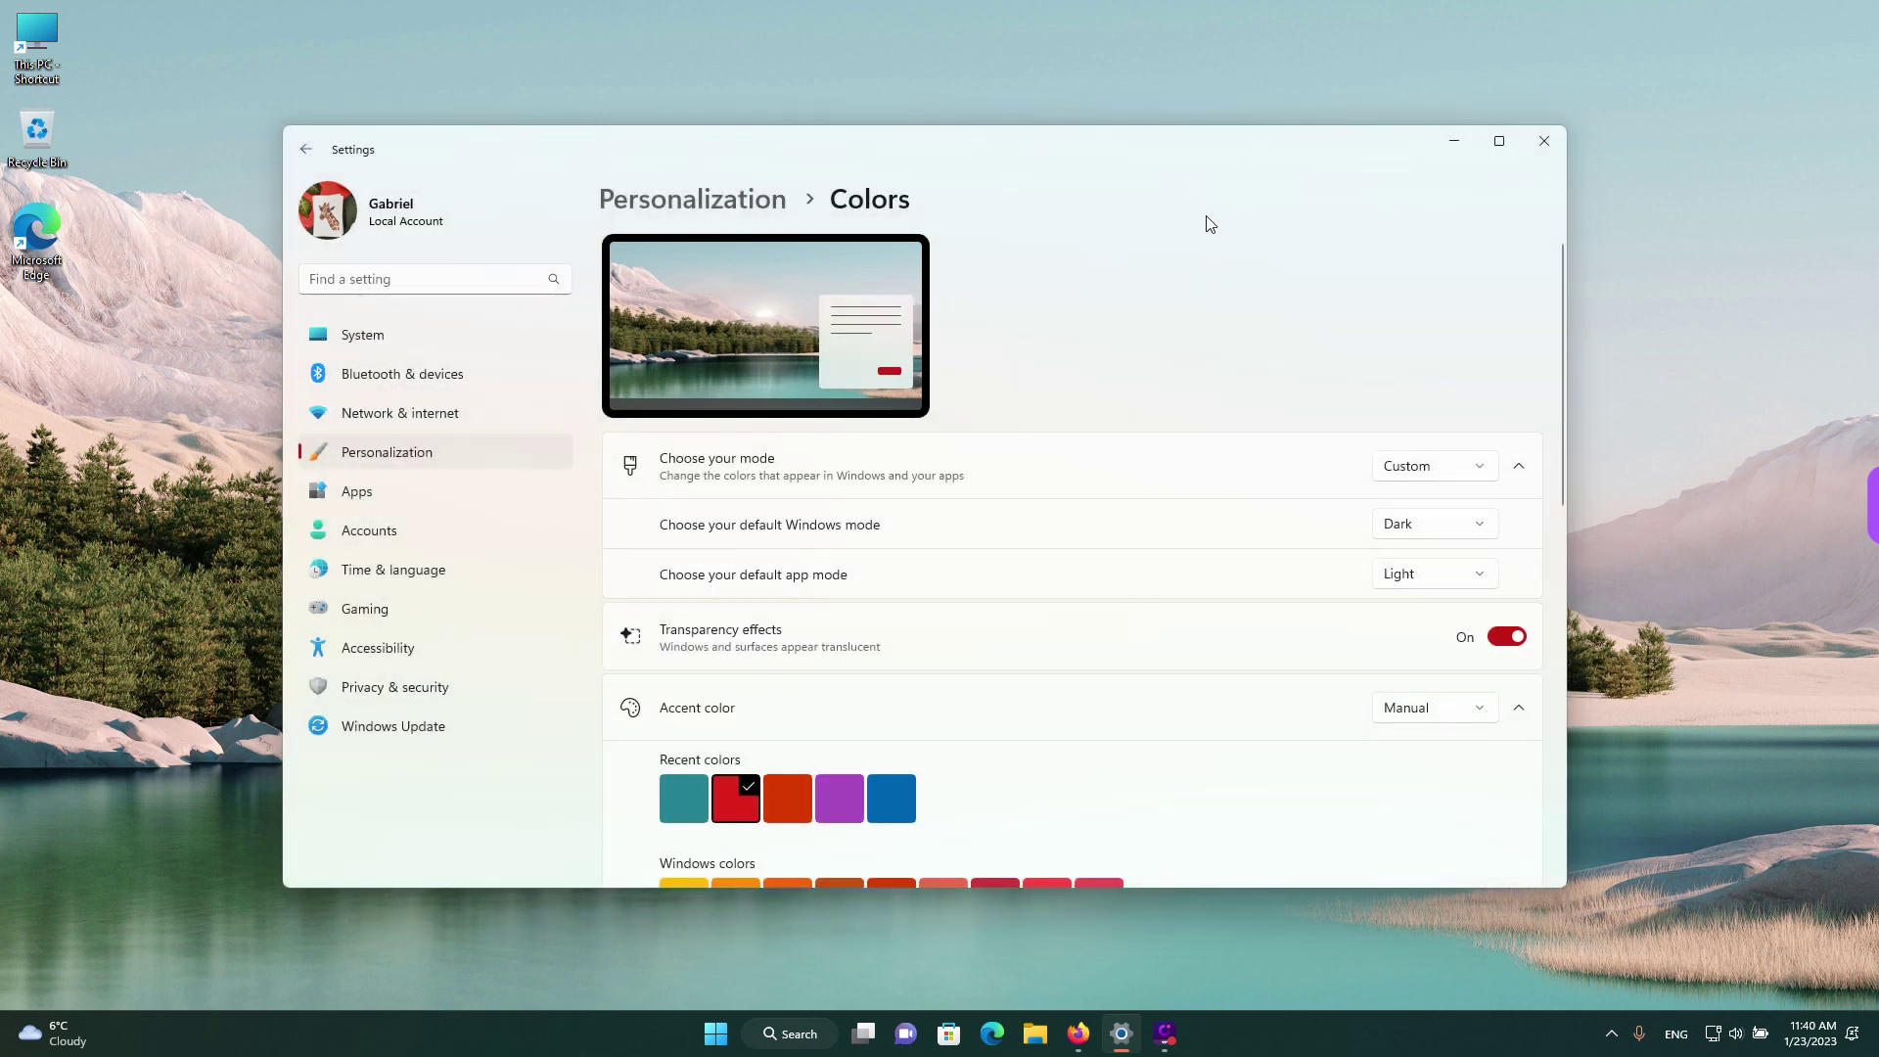
{"action": "left_click_drag", "start_coordinate": [1202, 163], "coordinate": [1162, 160]}
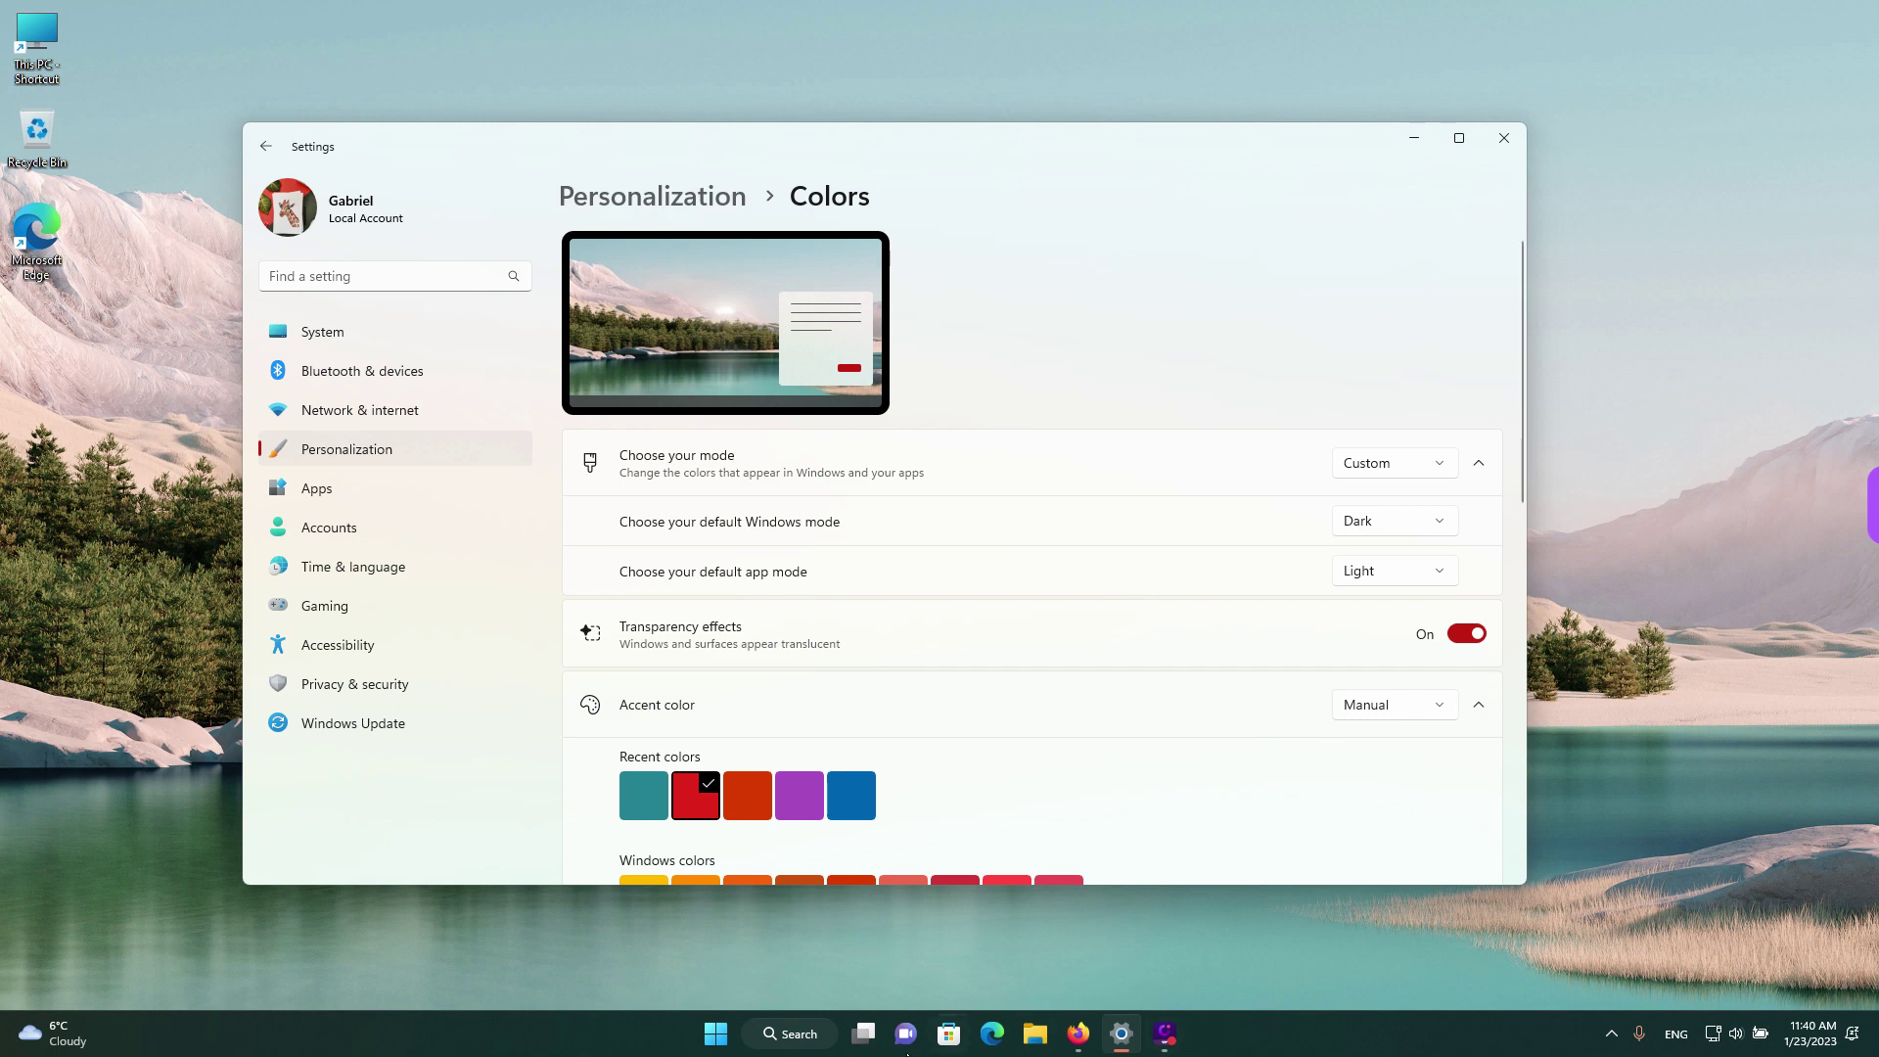
{"action": "left_click", "coordinate": [717, 1033]}
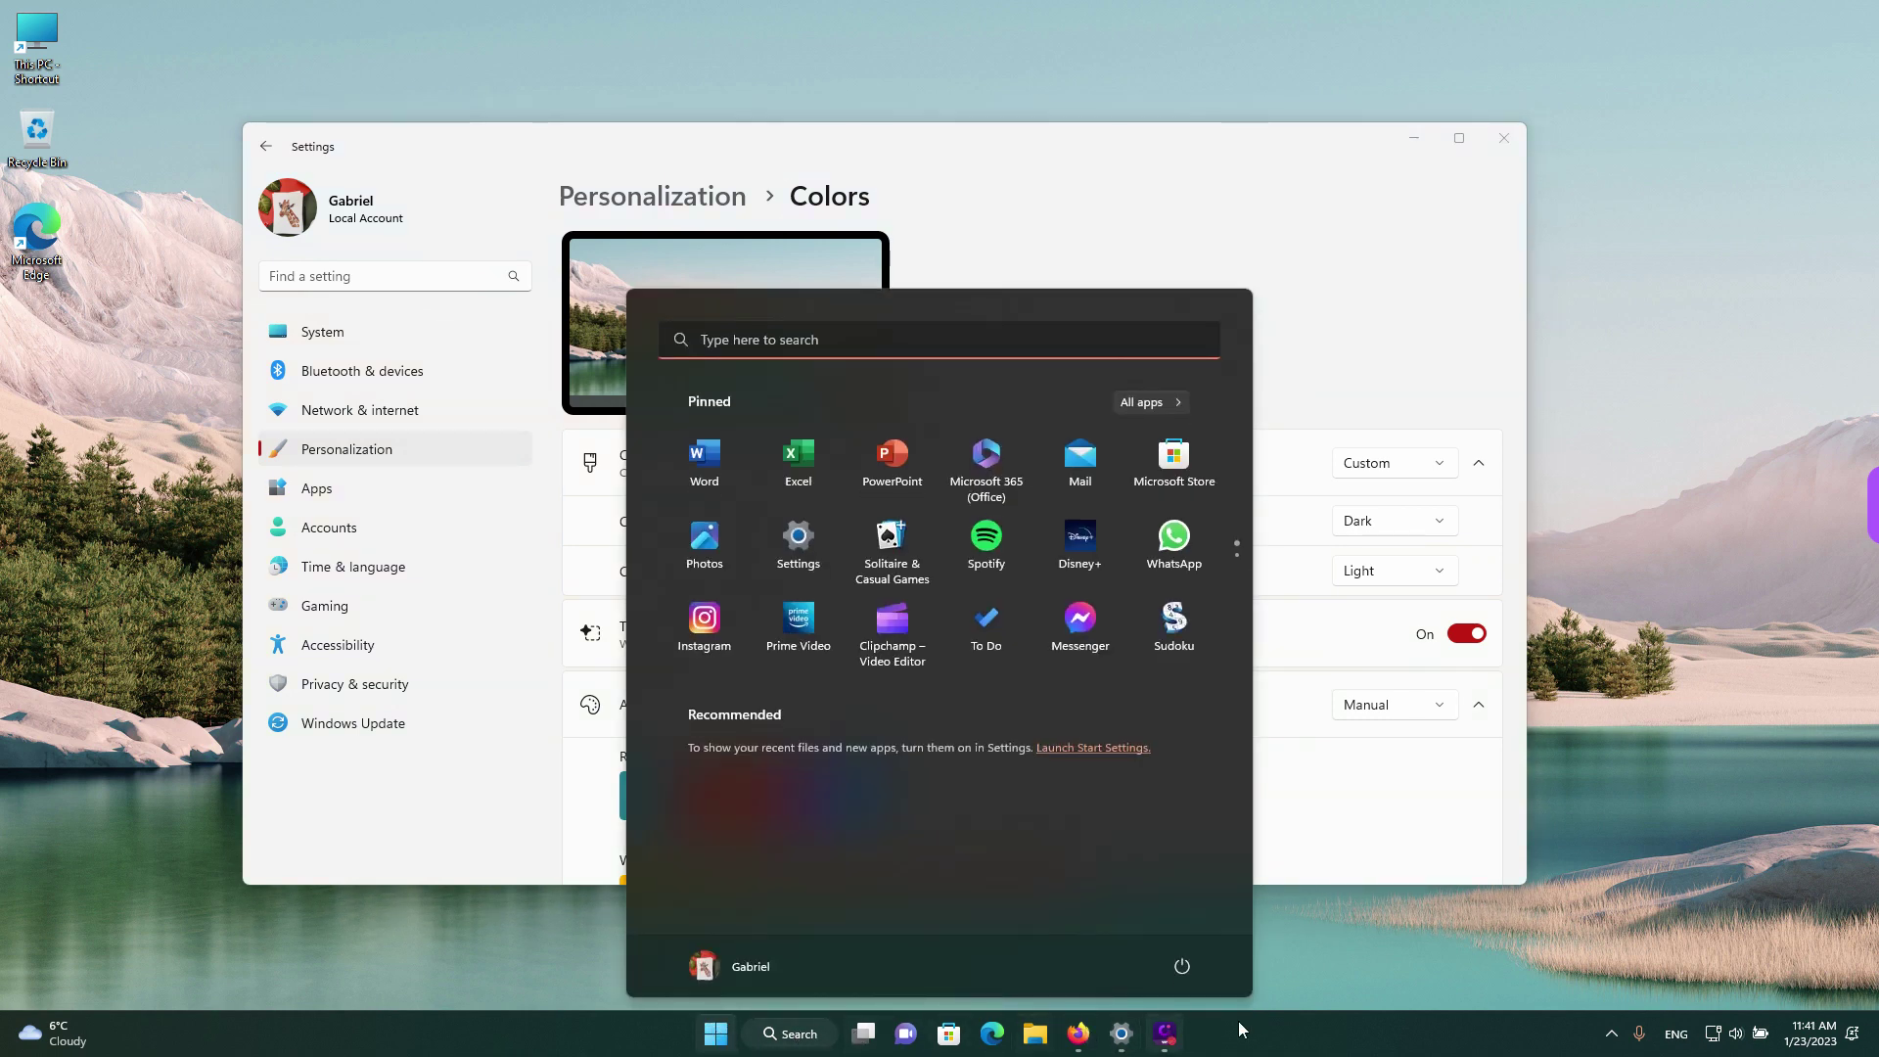
{"action": "left_click", "coordinate": [728, 1024]}
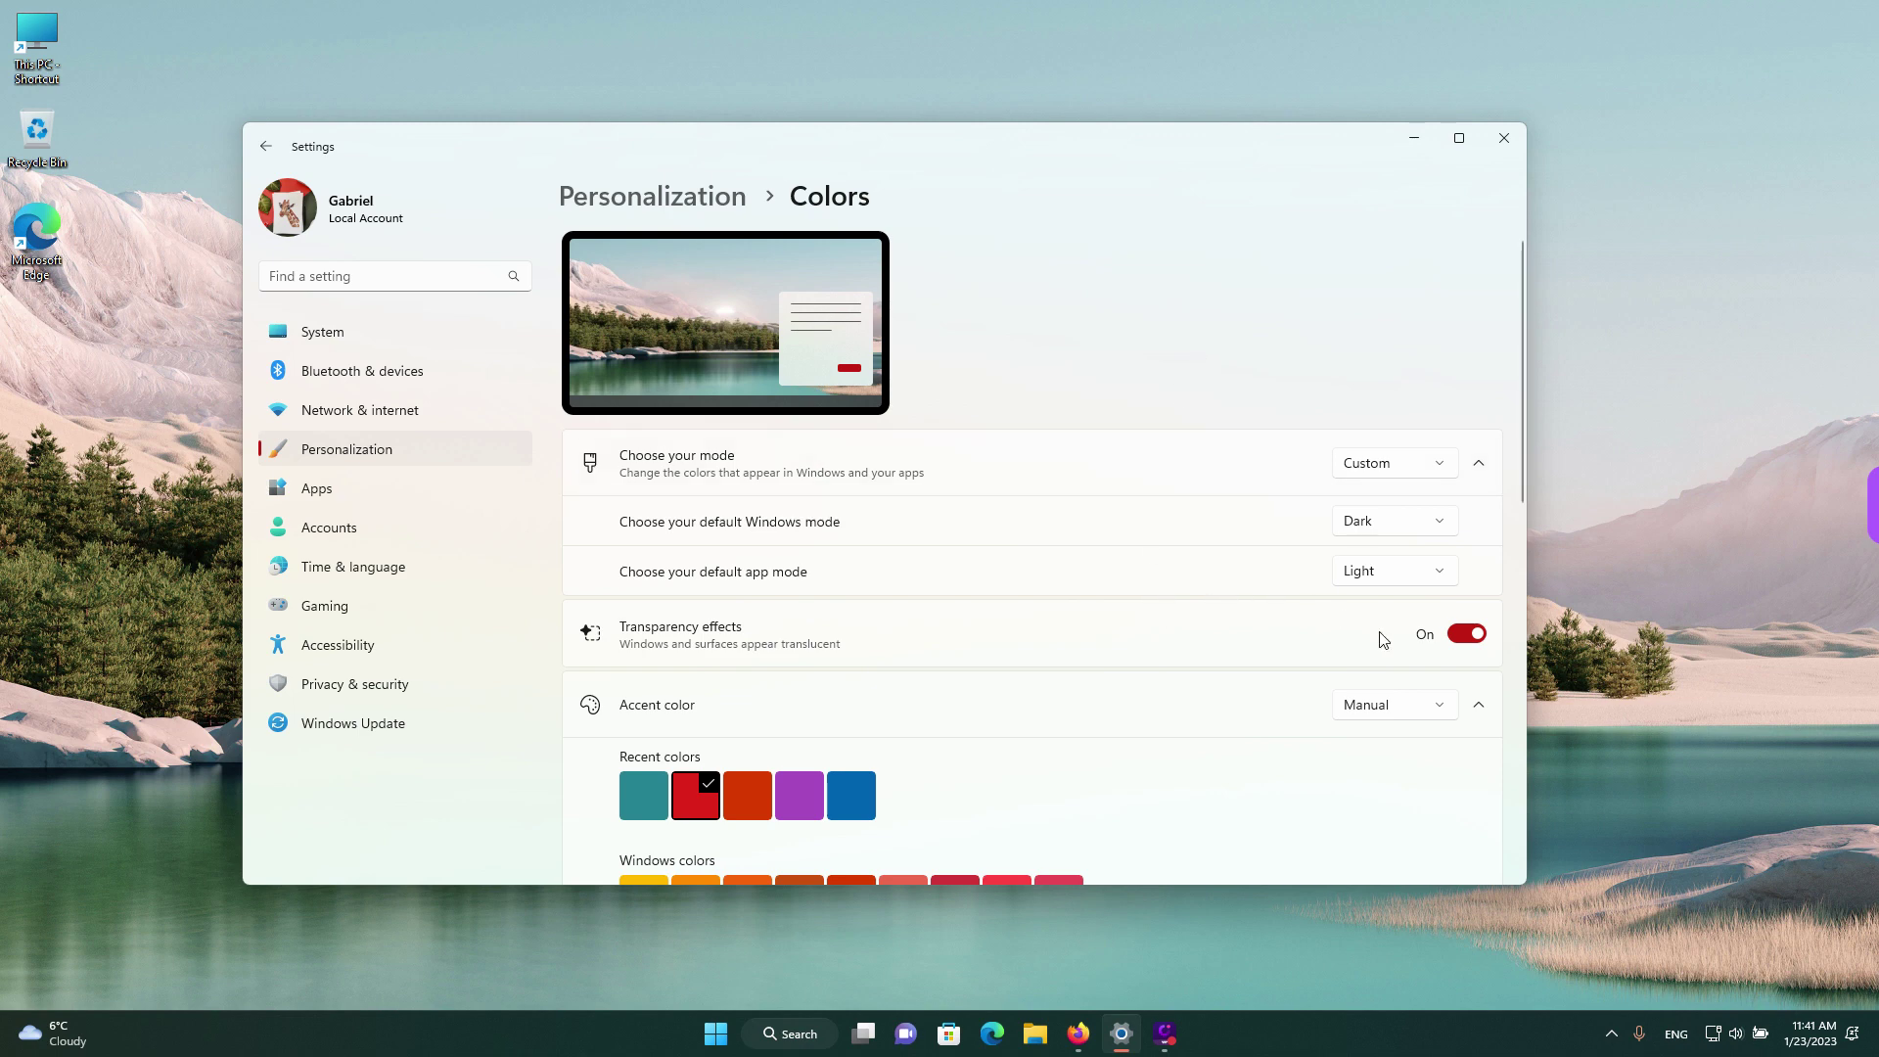
- Compare the window with Transparency effects off and on, leave the effects off, and return to the Themes page
{"action": "left_click", "coordinate": [1466, 635]}
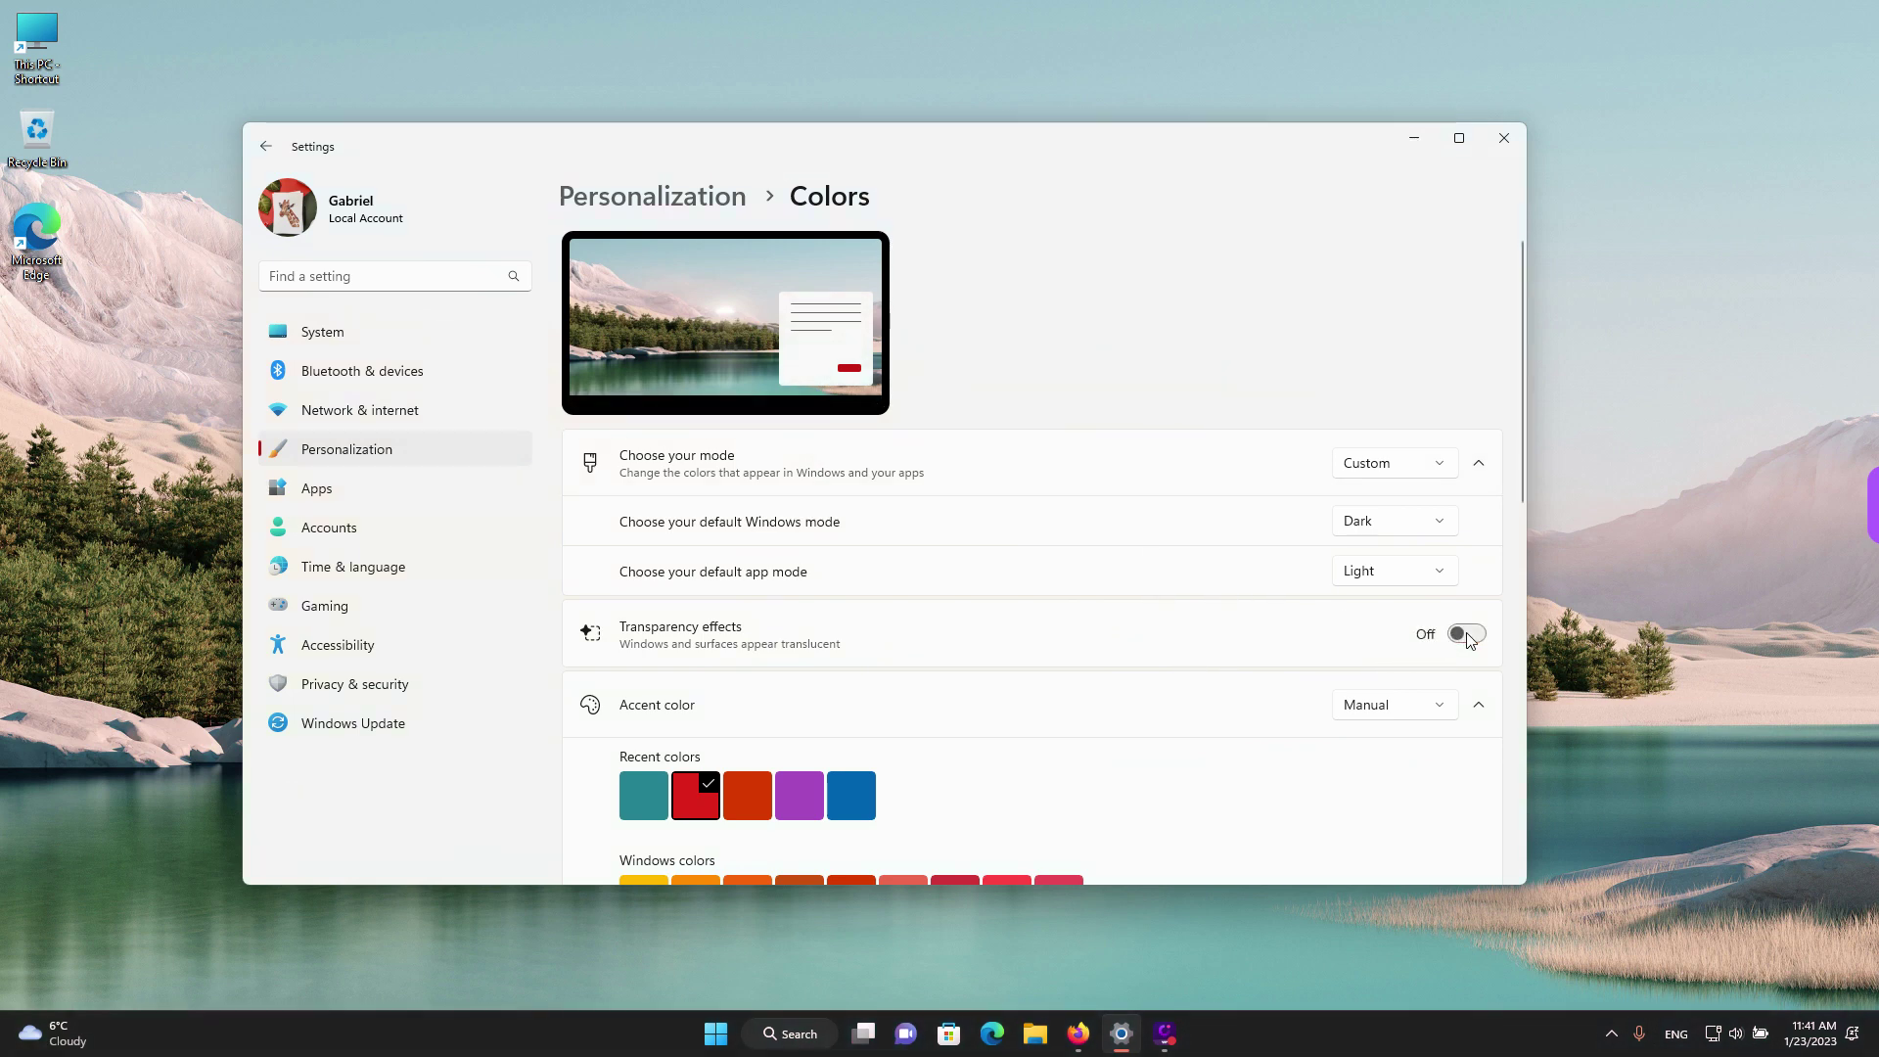
{"action": "left_click", "coordinate": [1465, 638]}
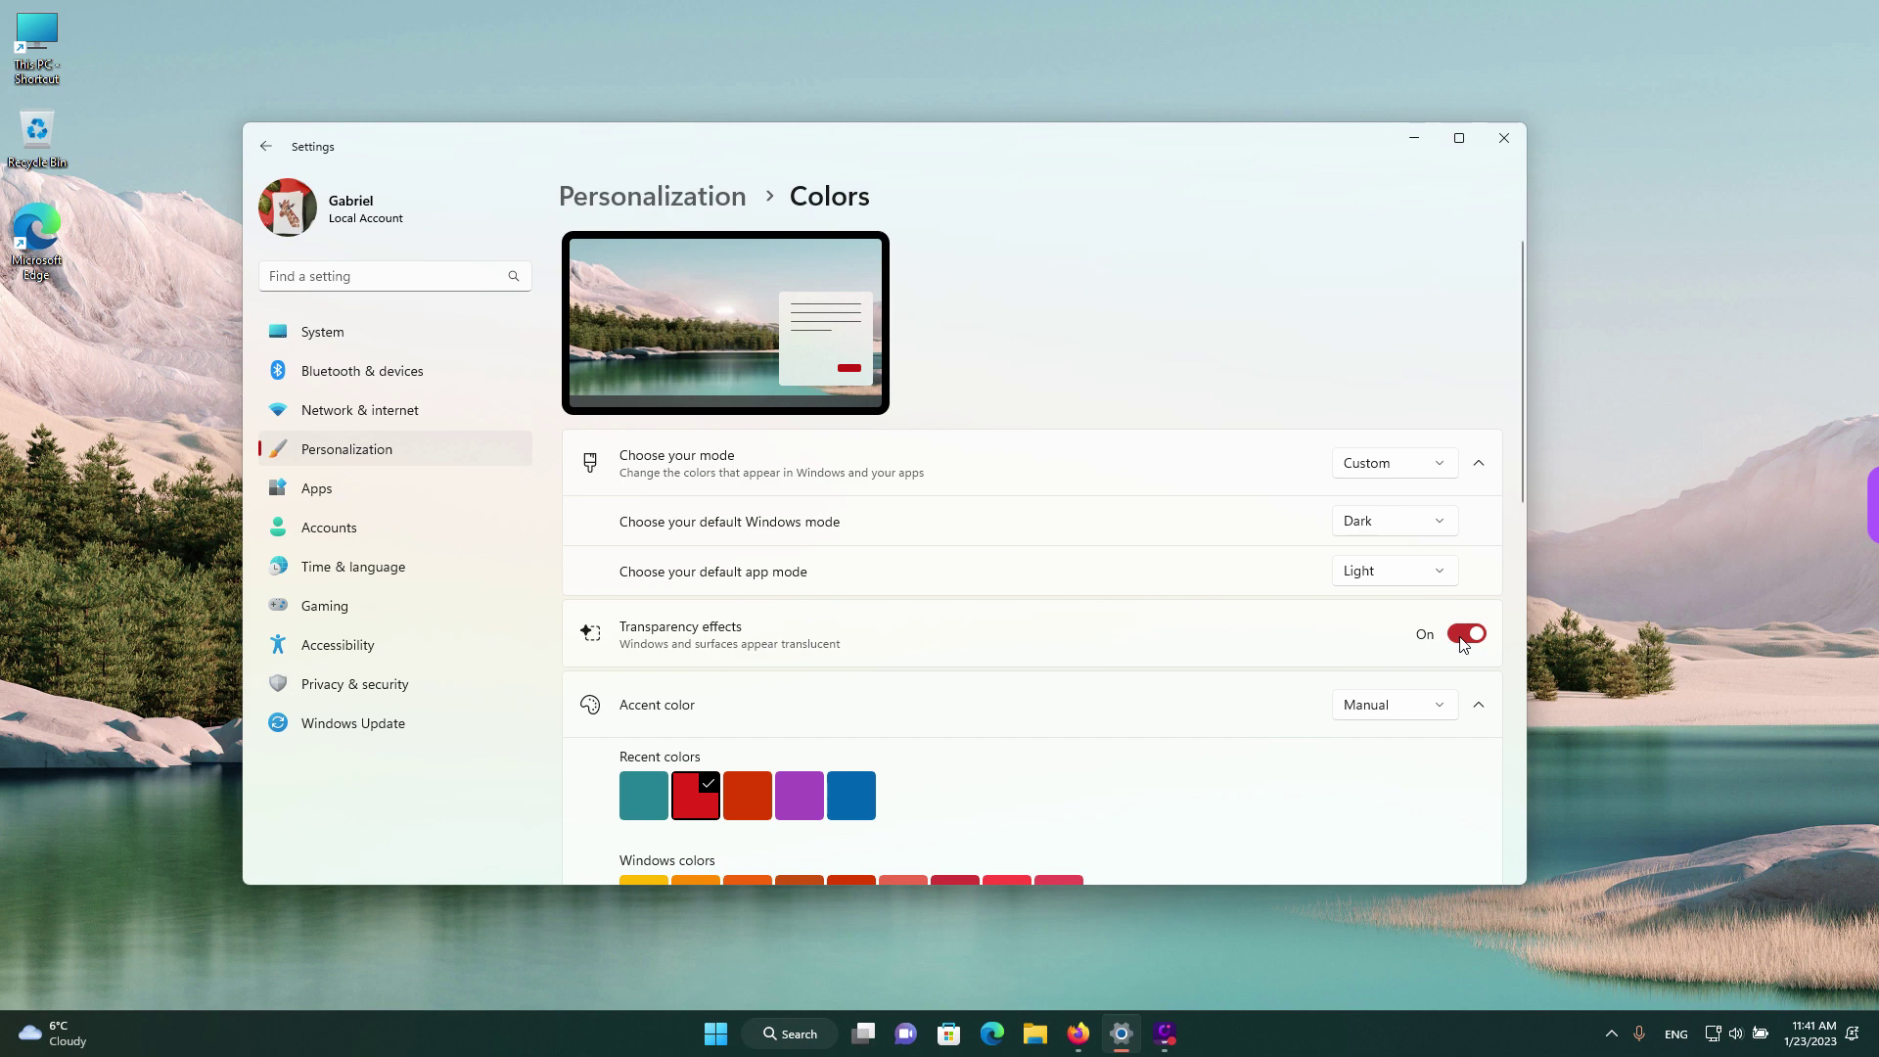
{"action": "left_click", "coordinate": [1464, 636]}
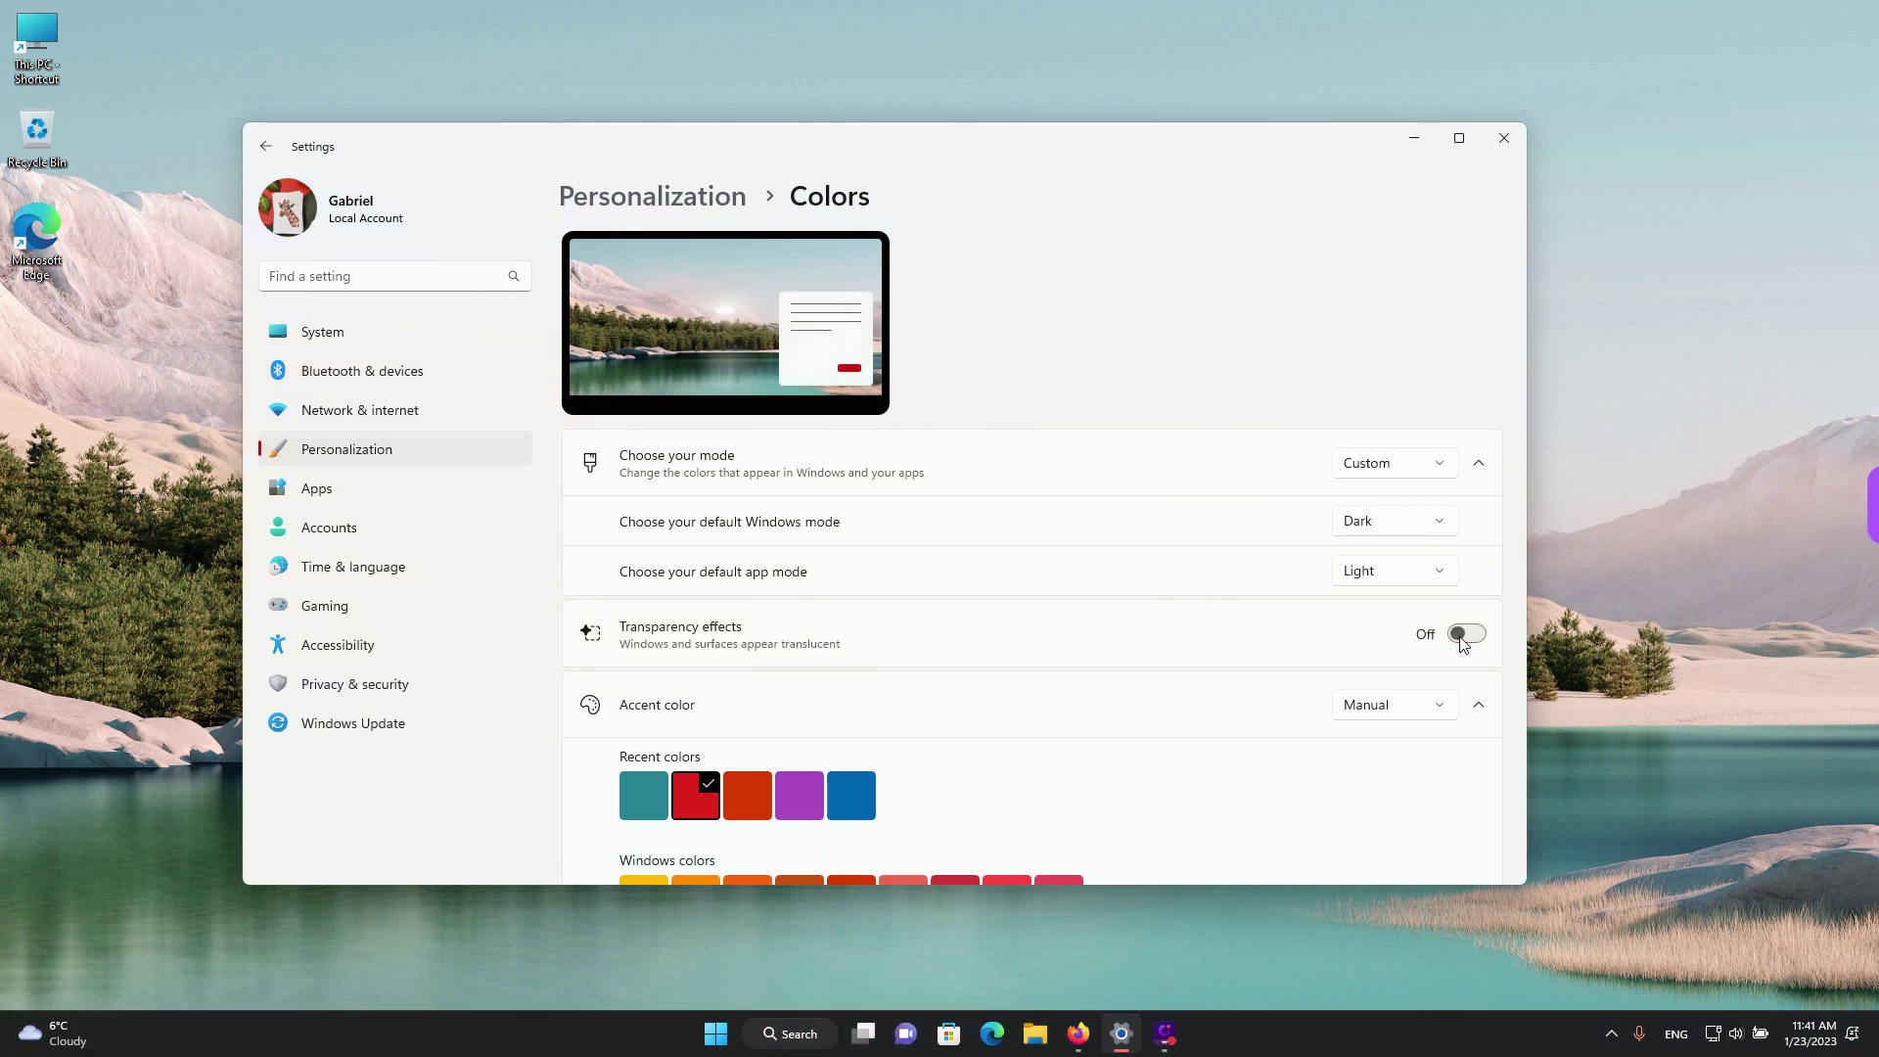
{"action": "left_click", "coordinate": [1464, 636]}
{"action": "left_click_drag", "start_coordinate": [1045, 131], "coordinate": [1036, 174]}
{"action": "left_click", "coordinate": [1476, 669]}
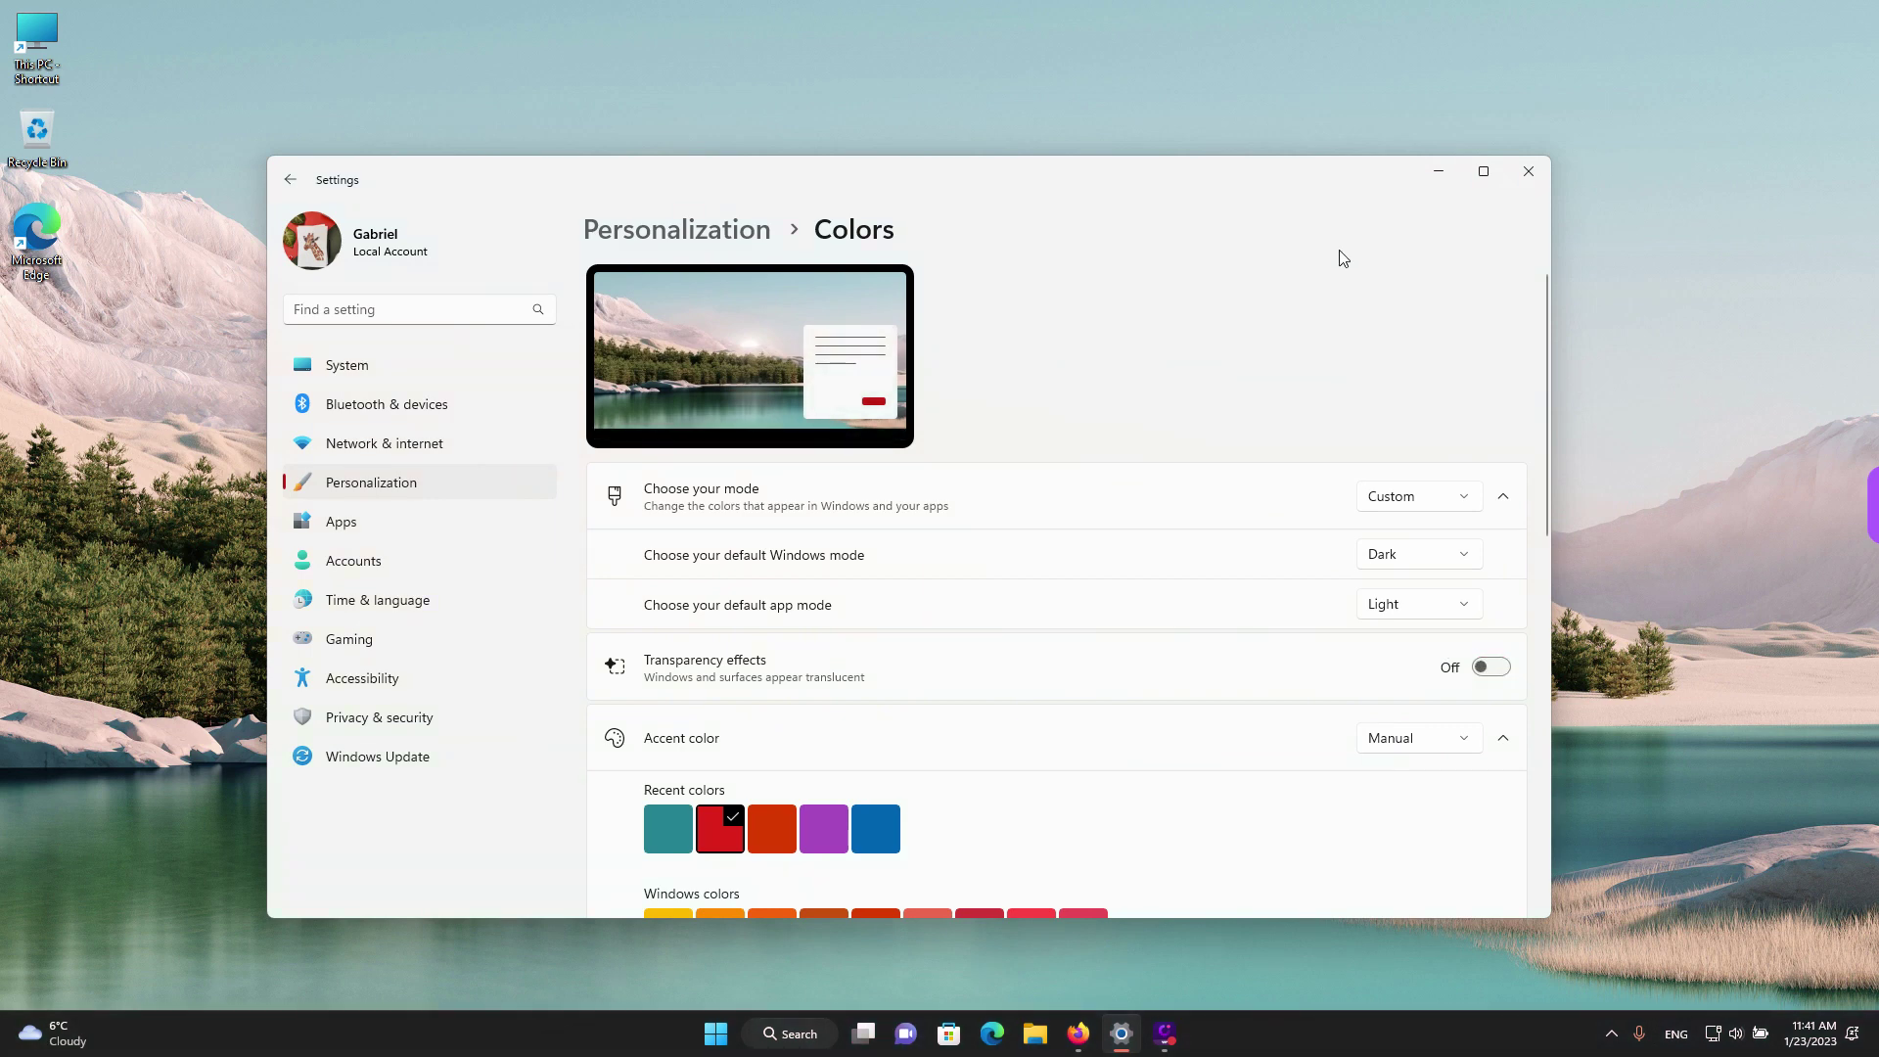
{"action": "left_click_drag", "start_coordinate": [1296, 185], "coordinate": [1186, 188]}
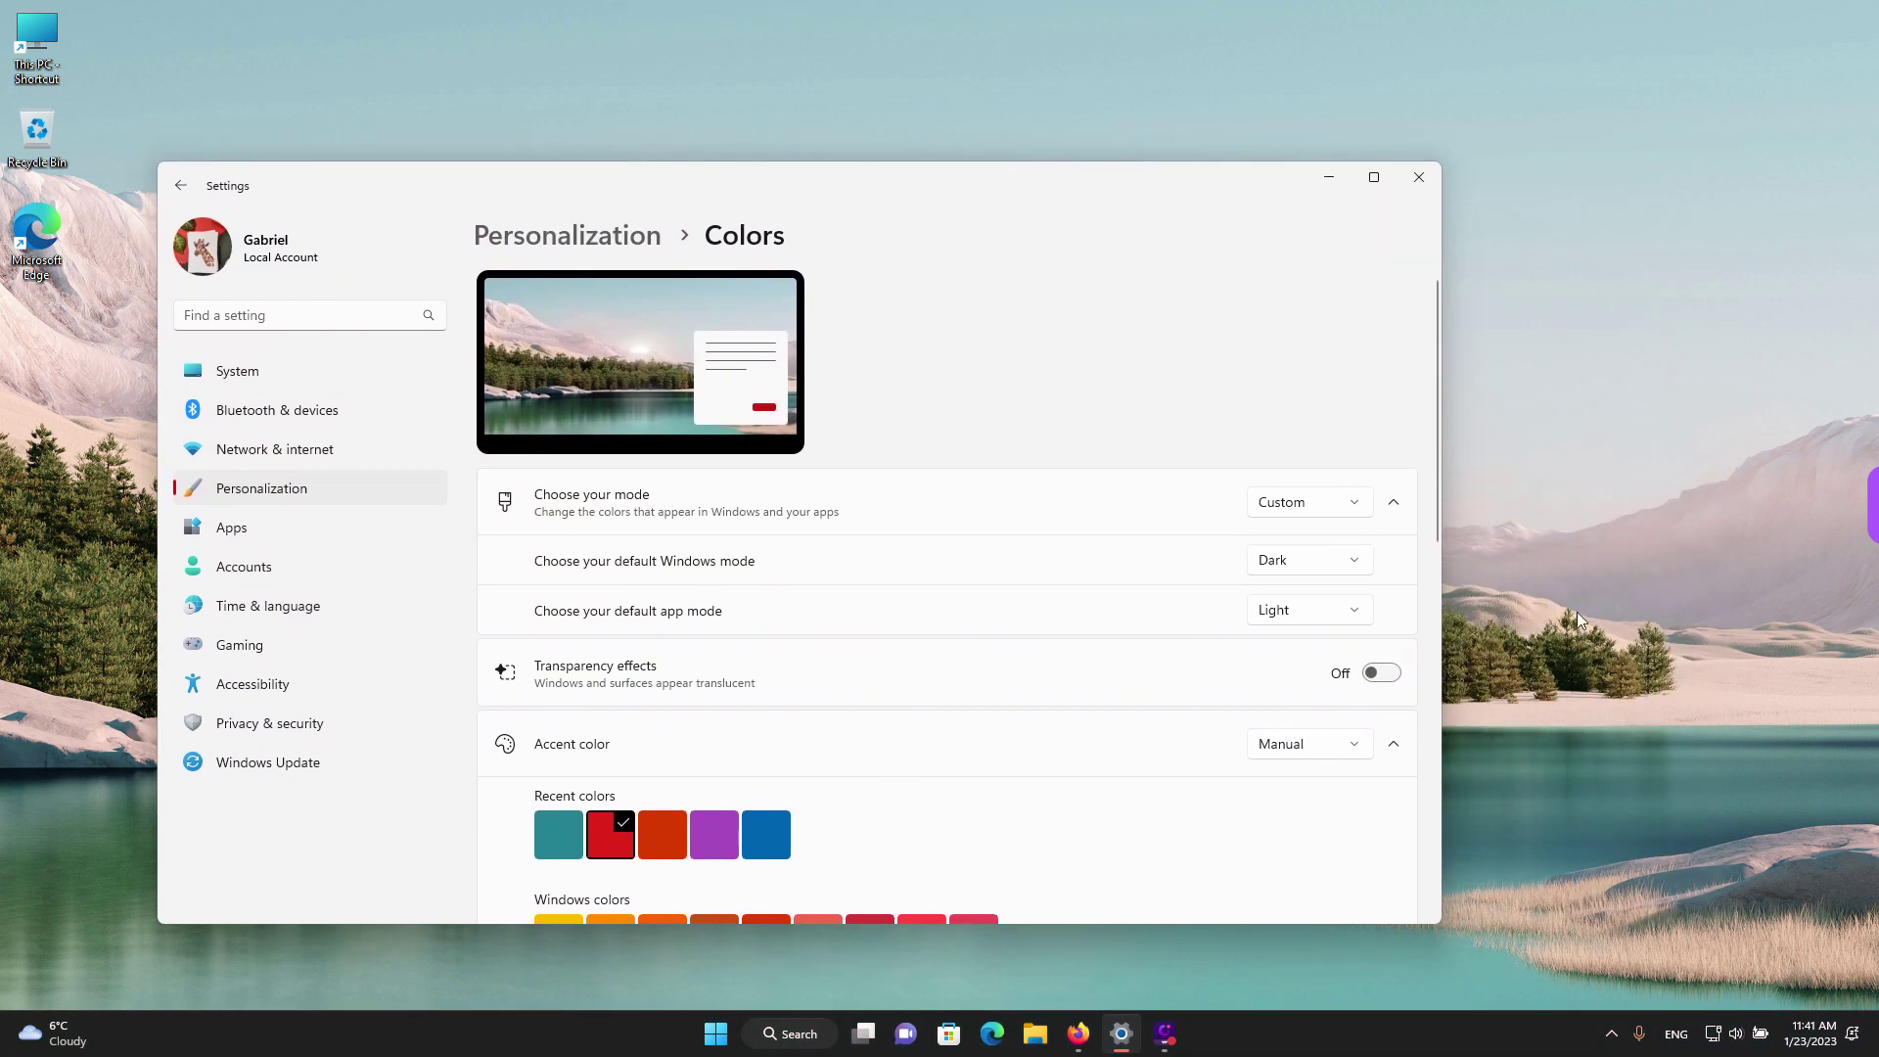
{"action": "left_click", "coordinate": [1383, 673]}
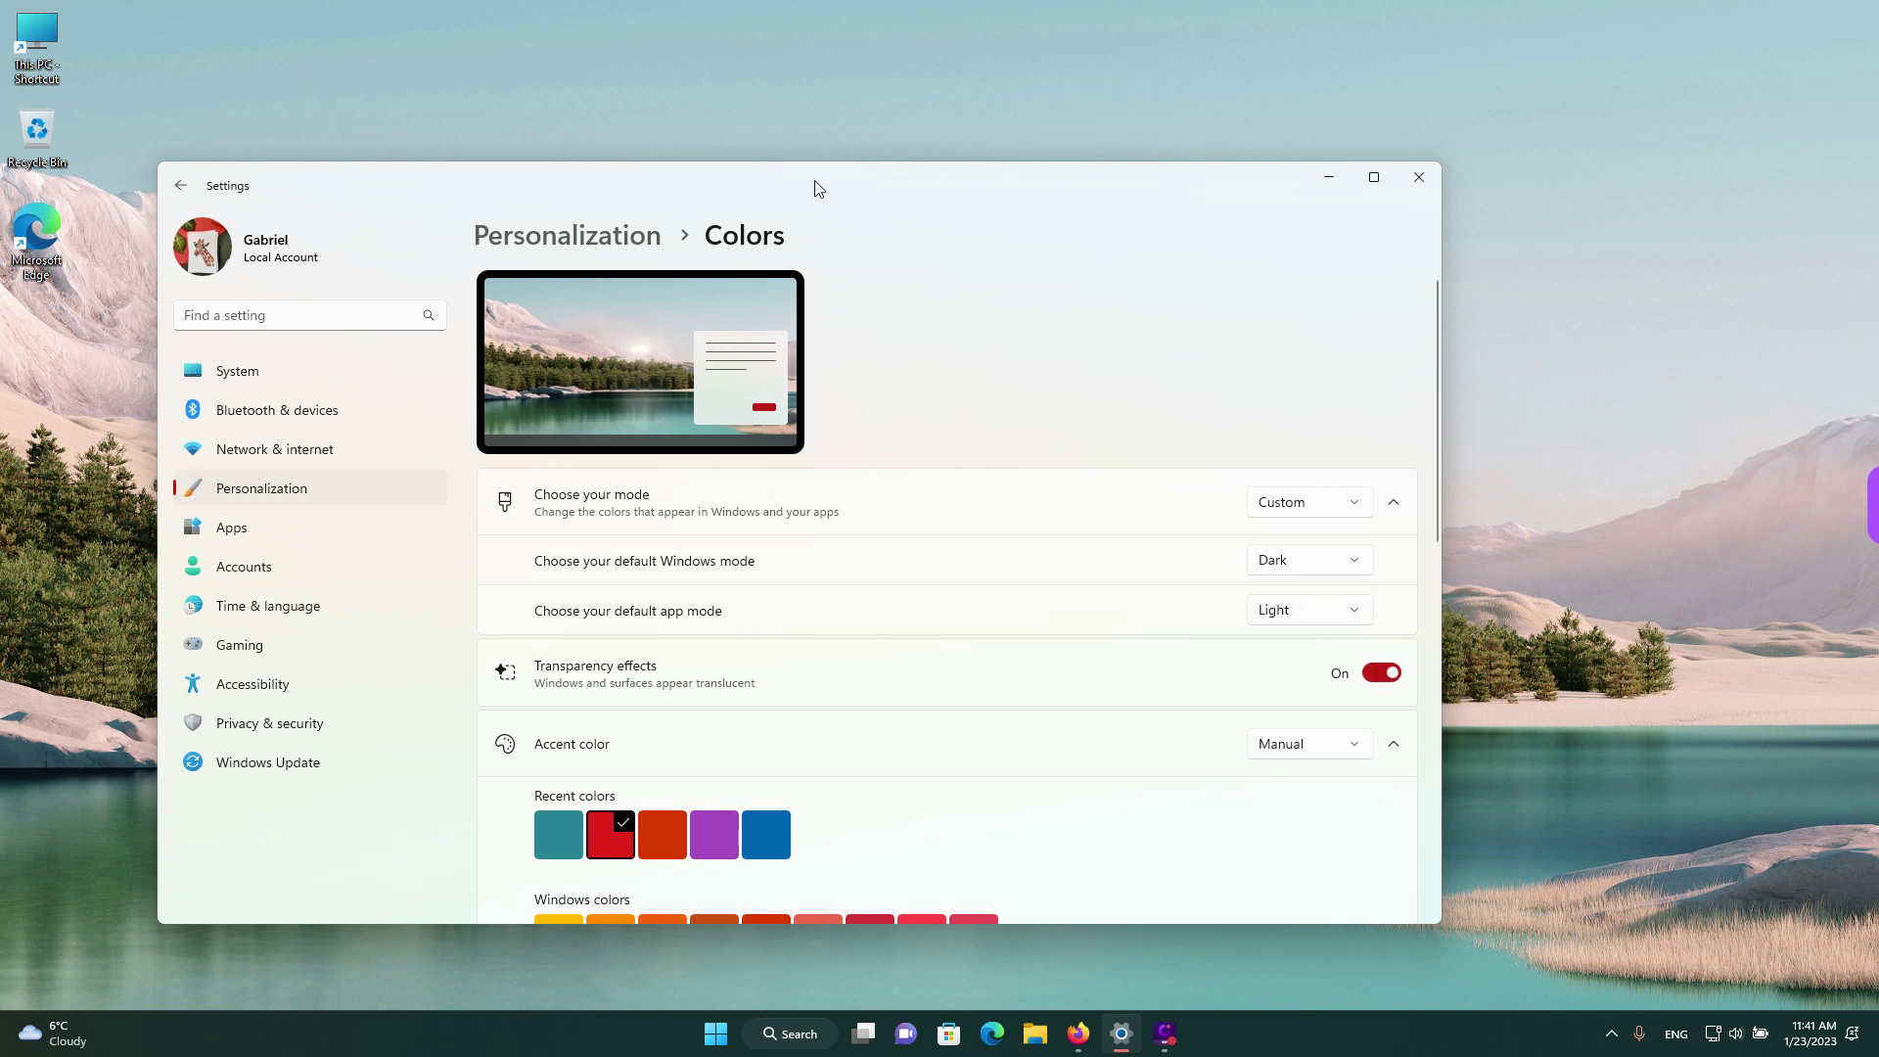
{"action": "left_click_drag", "start_coordinate": [814, 182], "coordinate": [704, 256]}
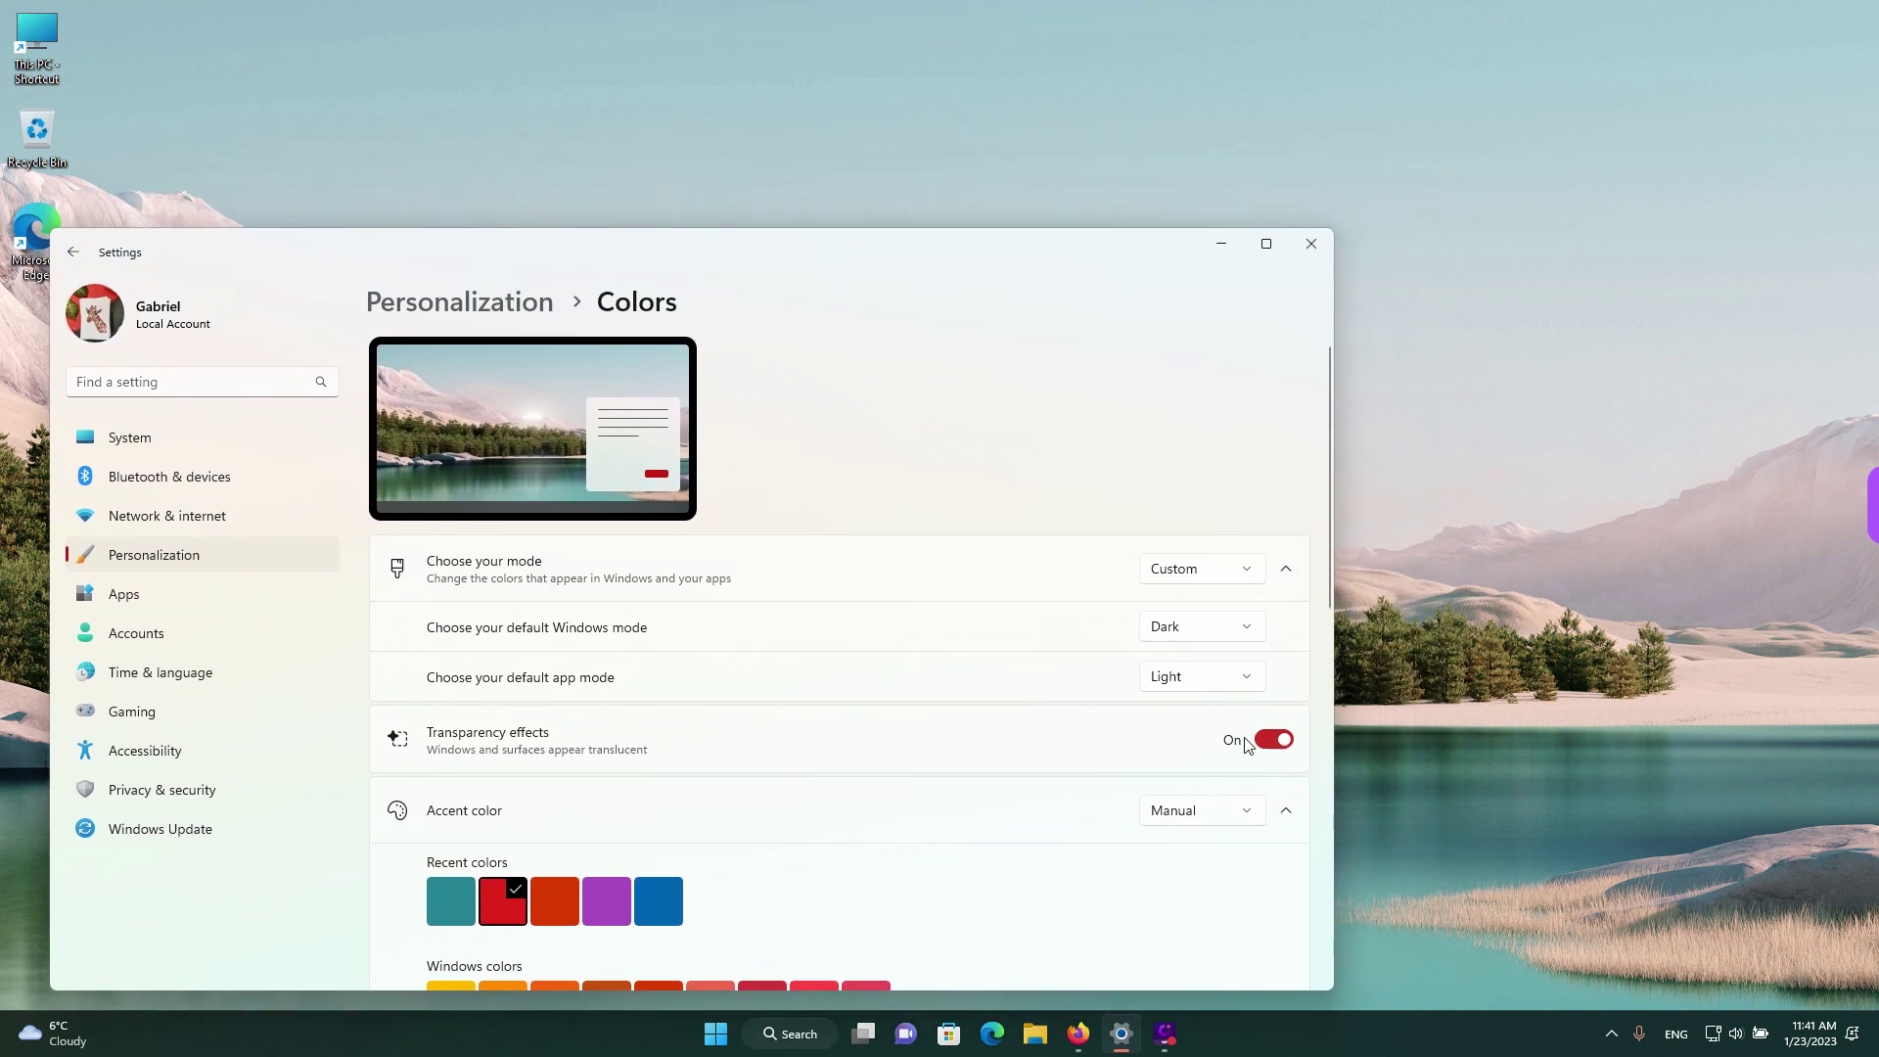
{"action": "left_click", "coordinate": [1270, 741]}
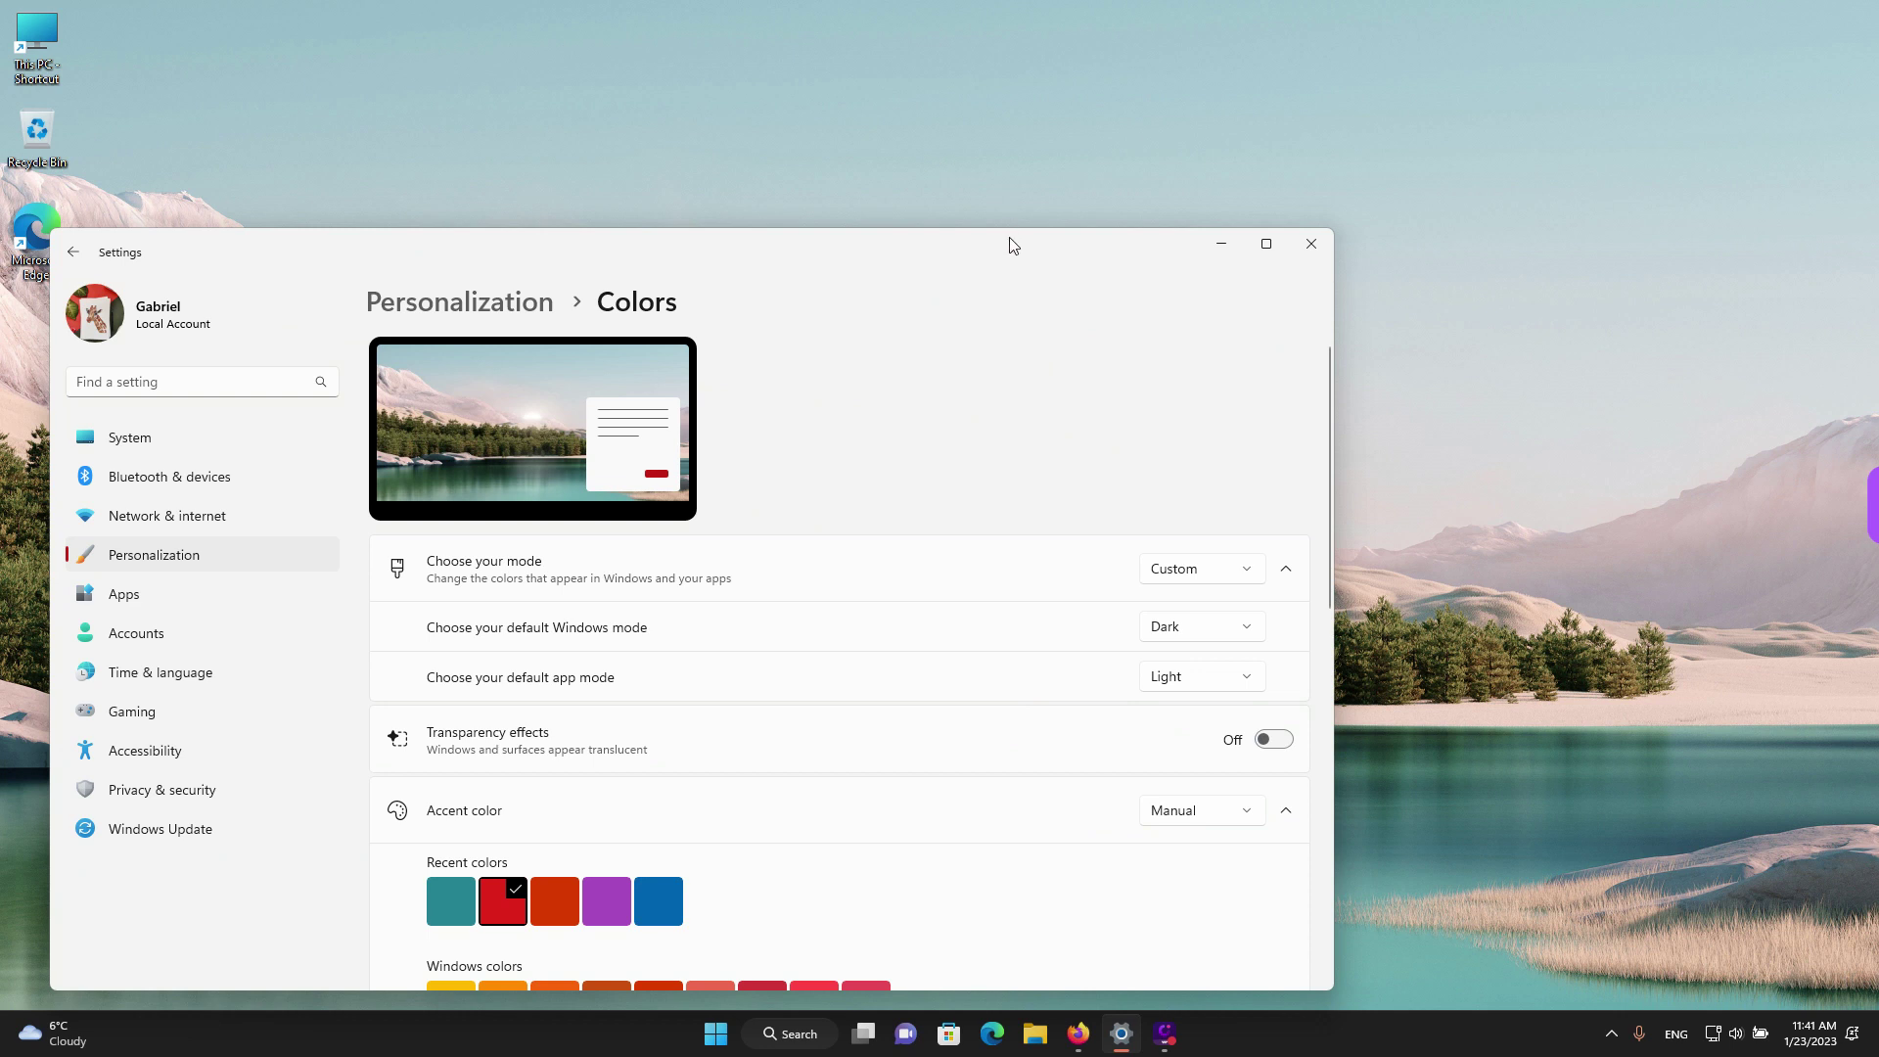
{"action": "left_click_drag", "start_coordinate": [1008, 244], "coordinate": [1171, 173]}
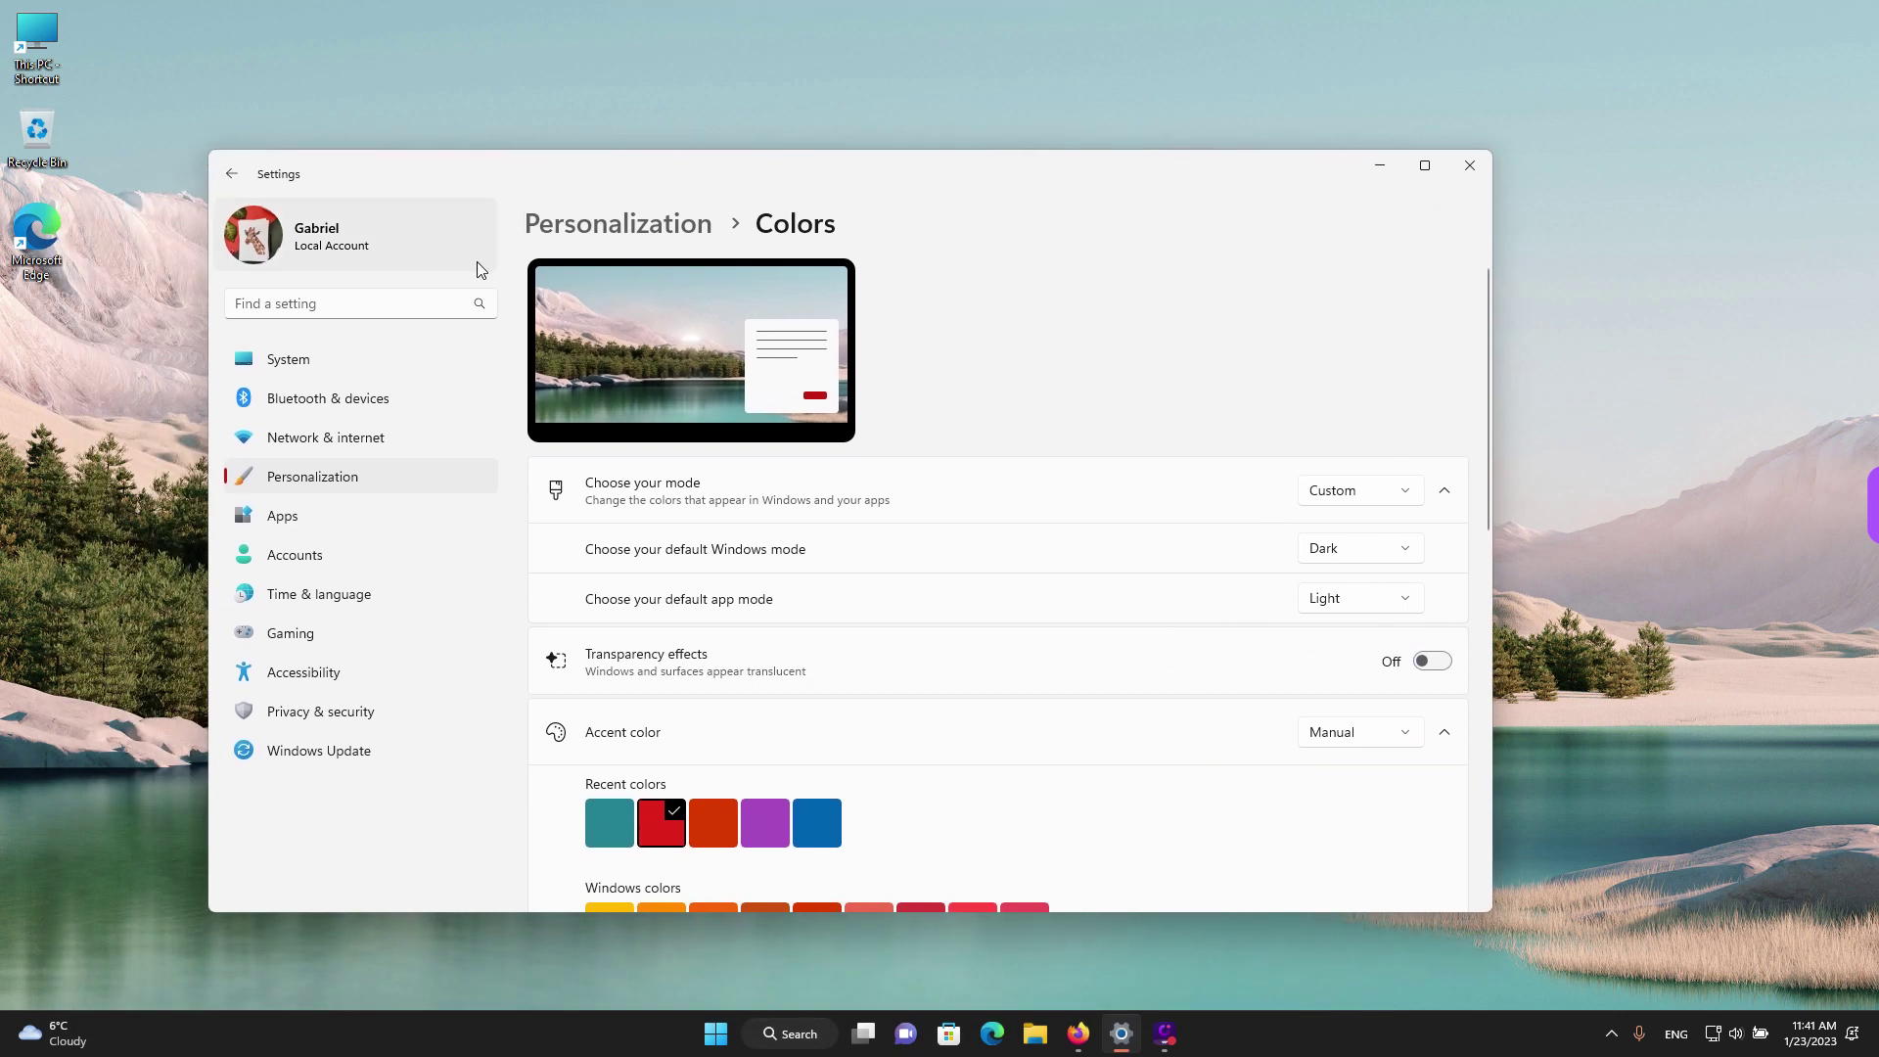
{"action": "left_click", "coordinate": [229, 178]}
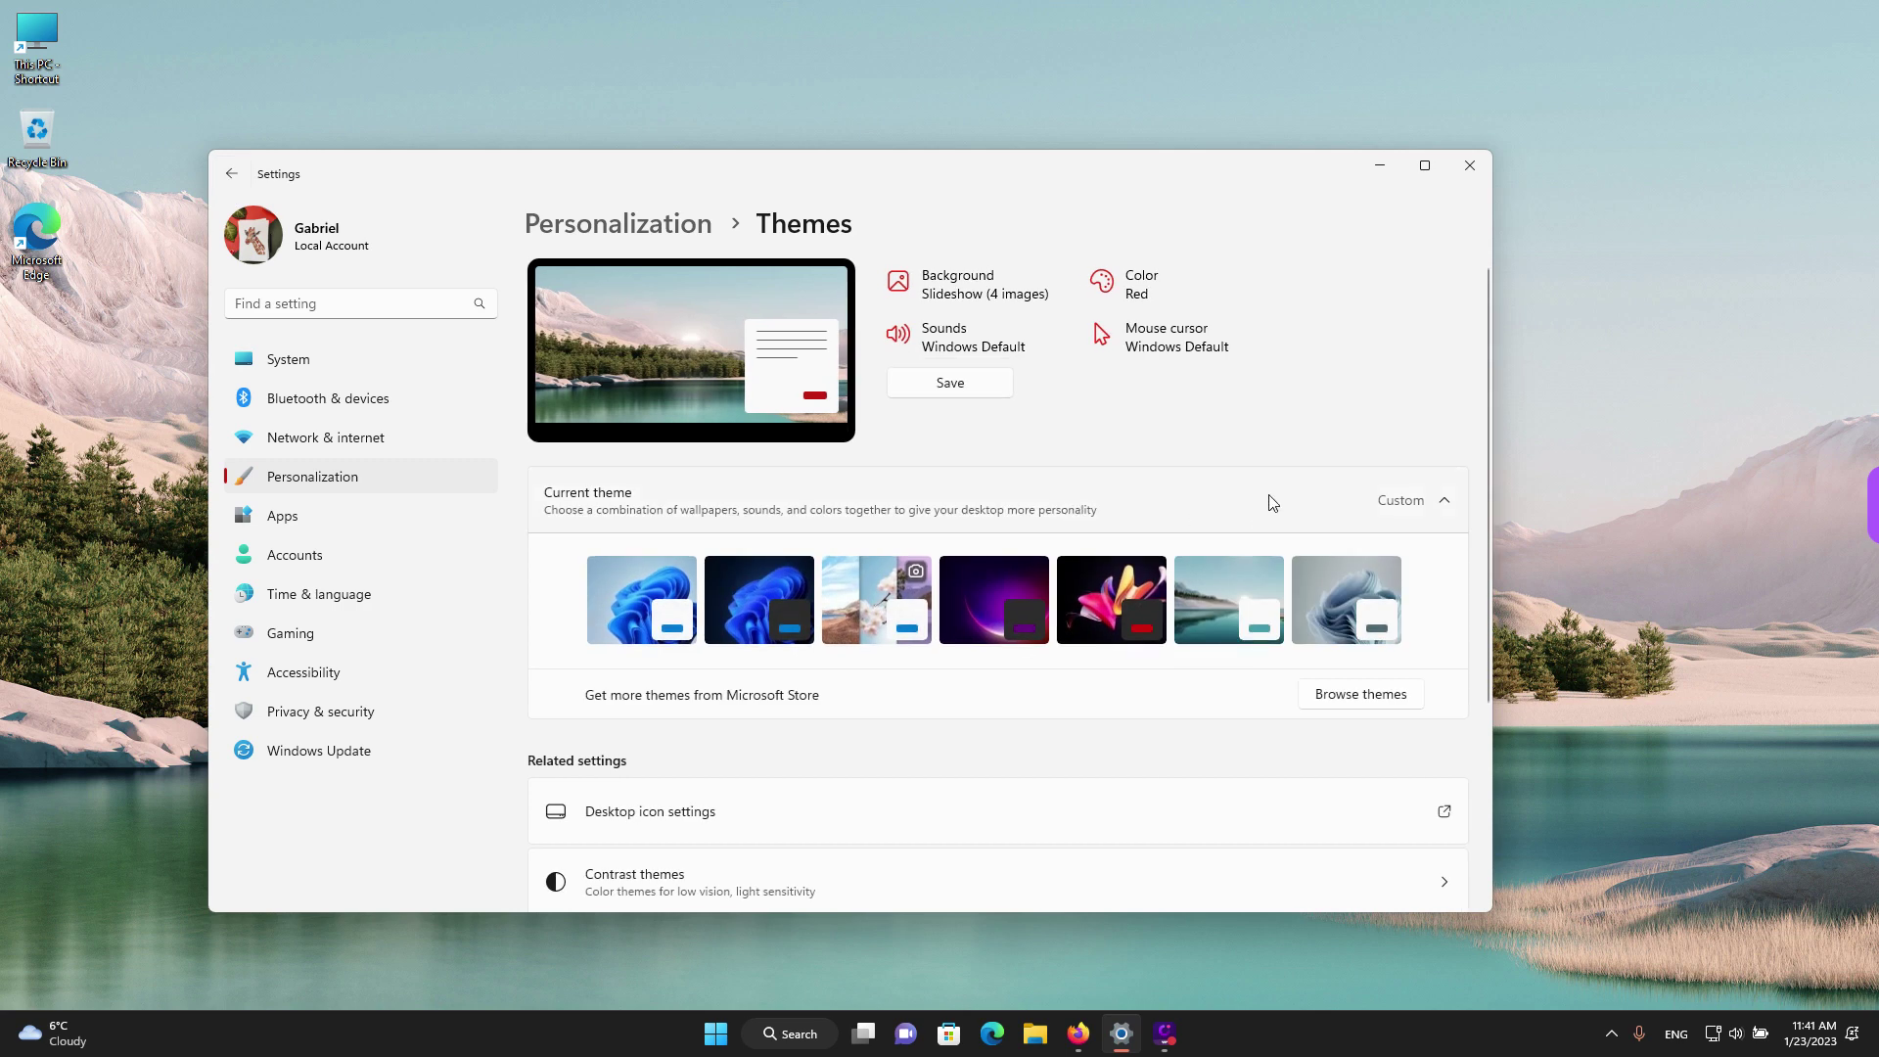